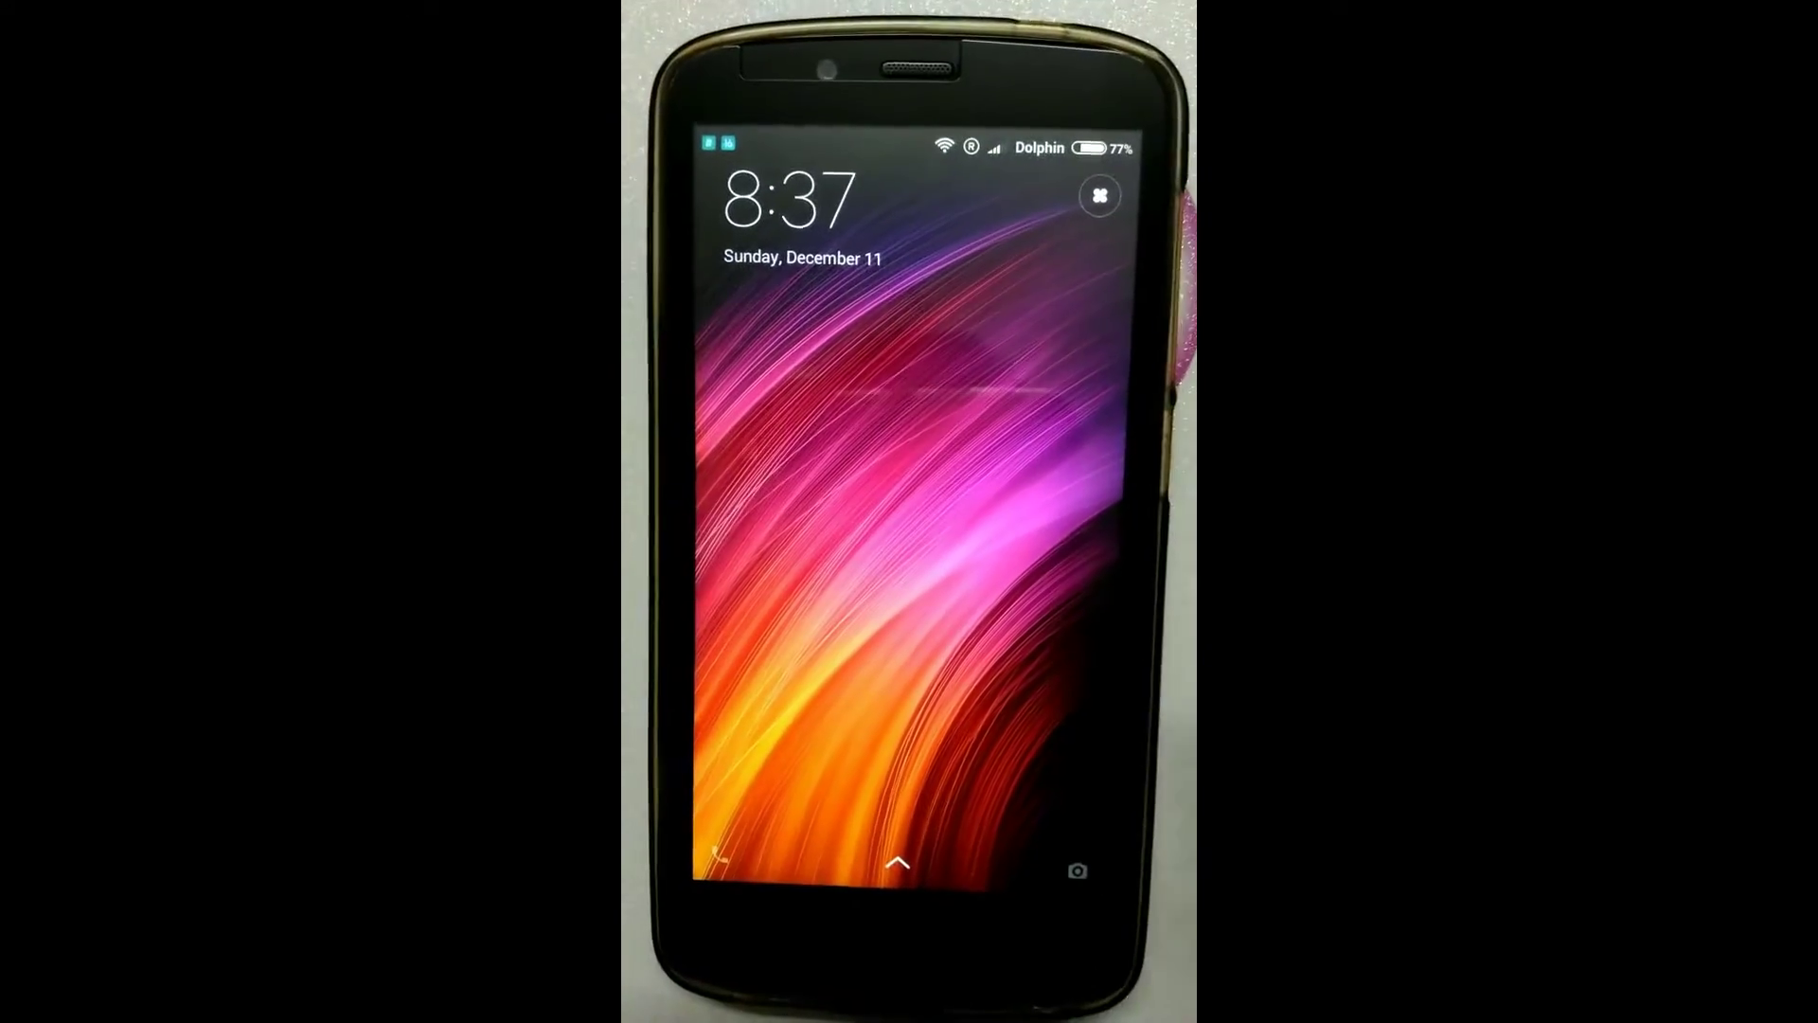
Unlock the phone, launch xMIUI, view its About page and return to the menu
drag(974, 711, 1101, 320)
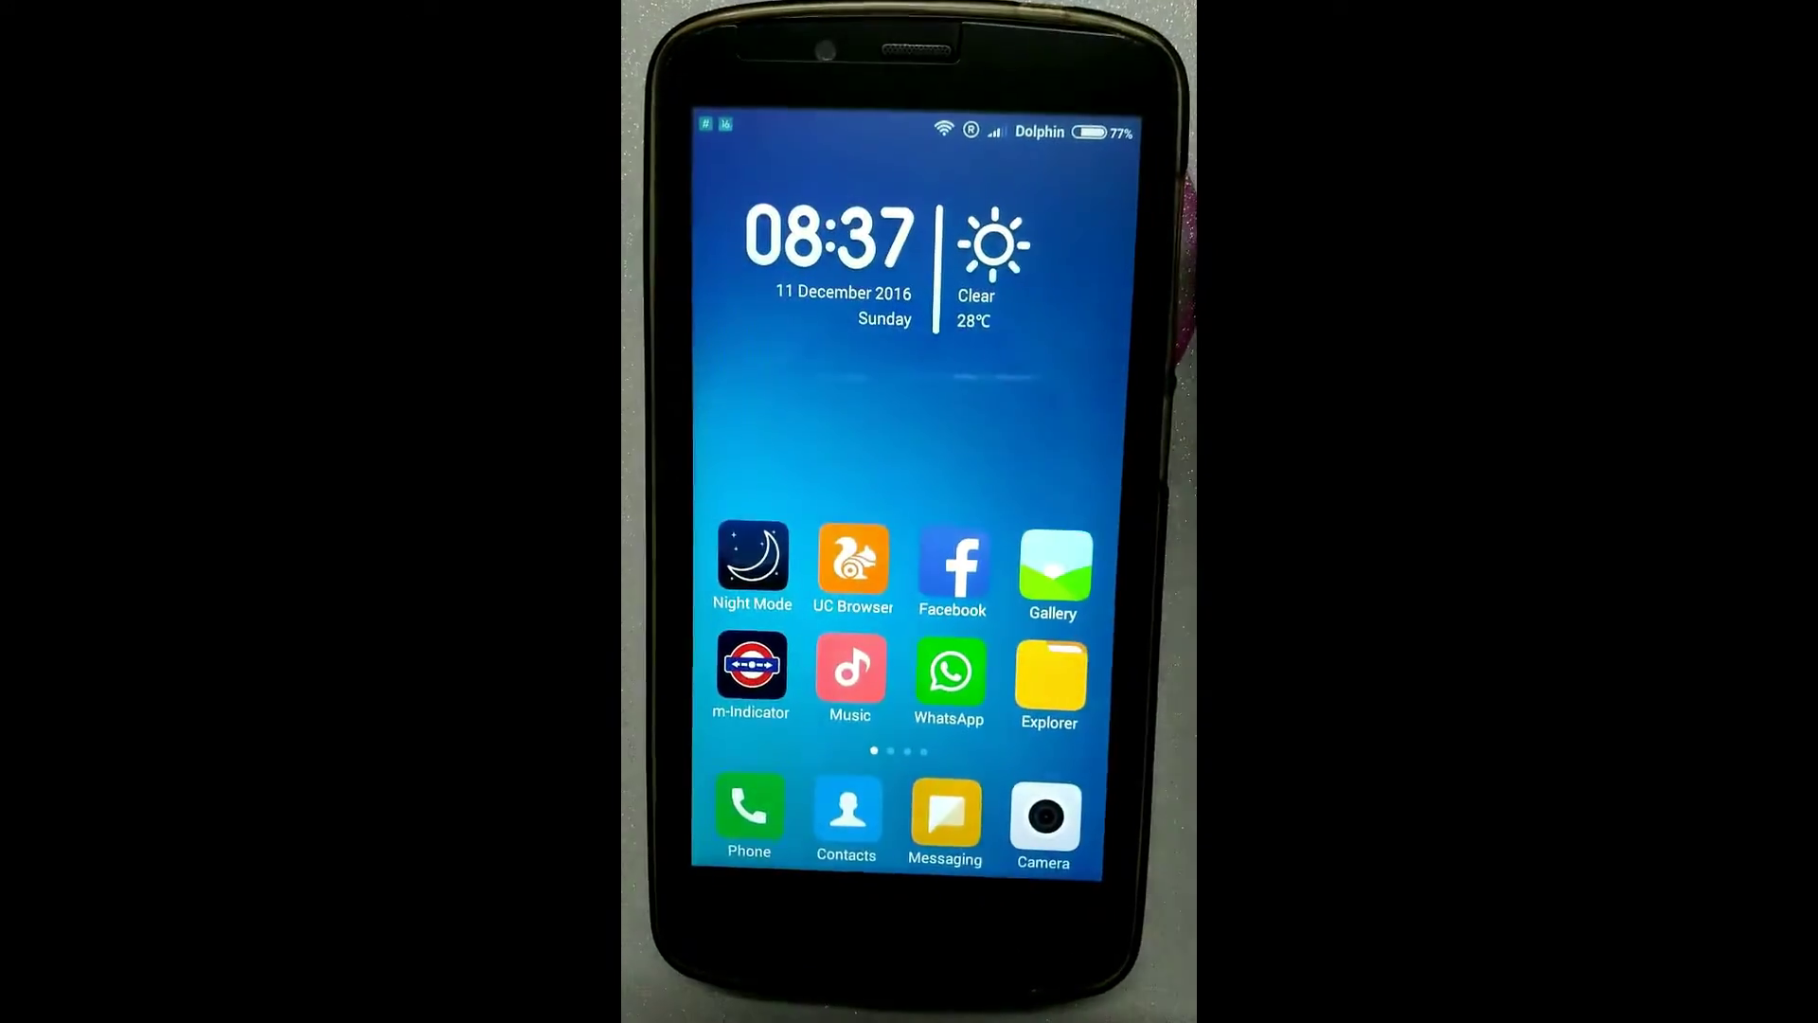
mouse_move(1052, 497)
mouse_down()
mouse_move(795, 498)
mouse_move(810, 506)
mouse_up()
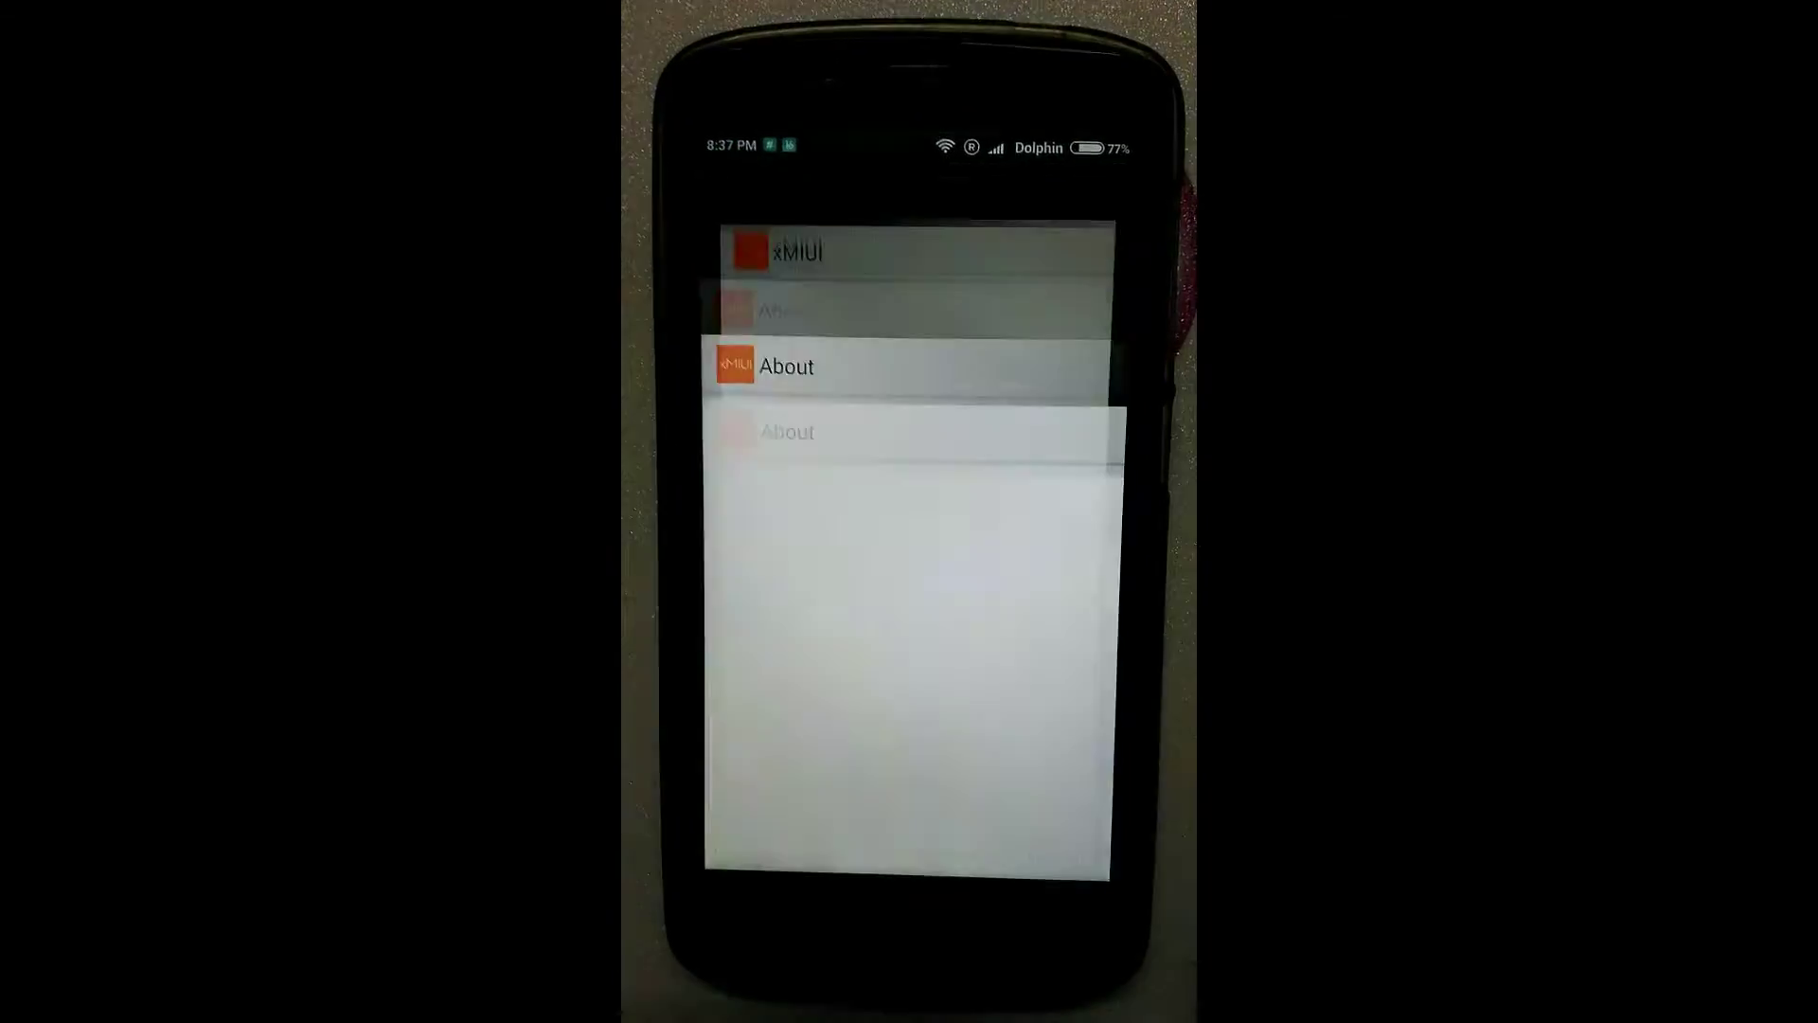
drag(754, 767, 753, 732)
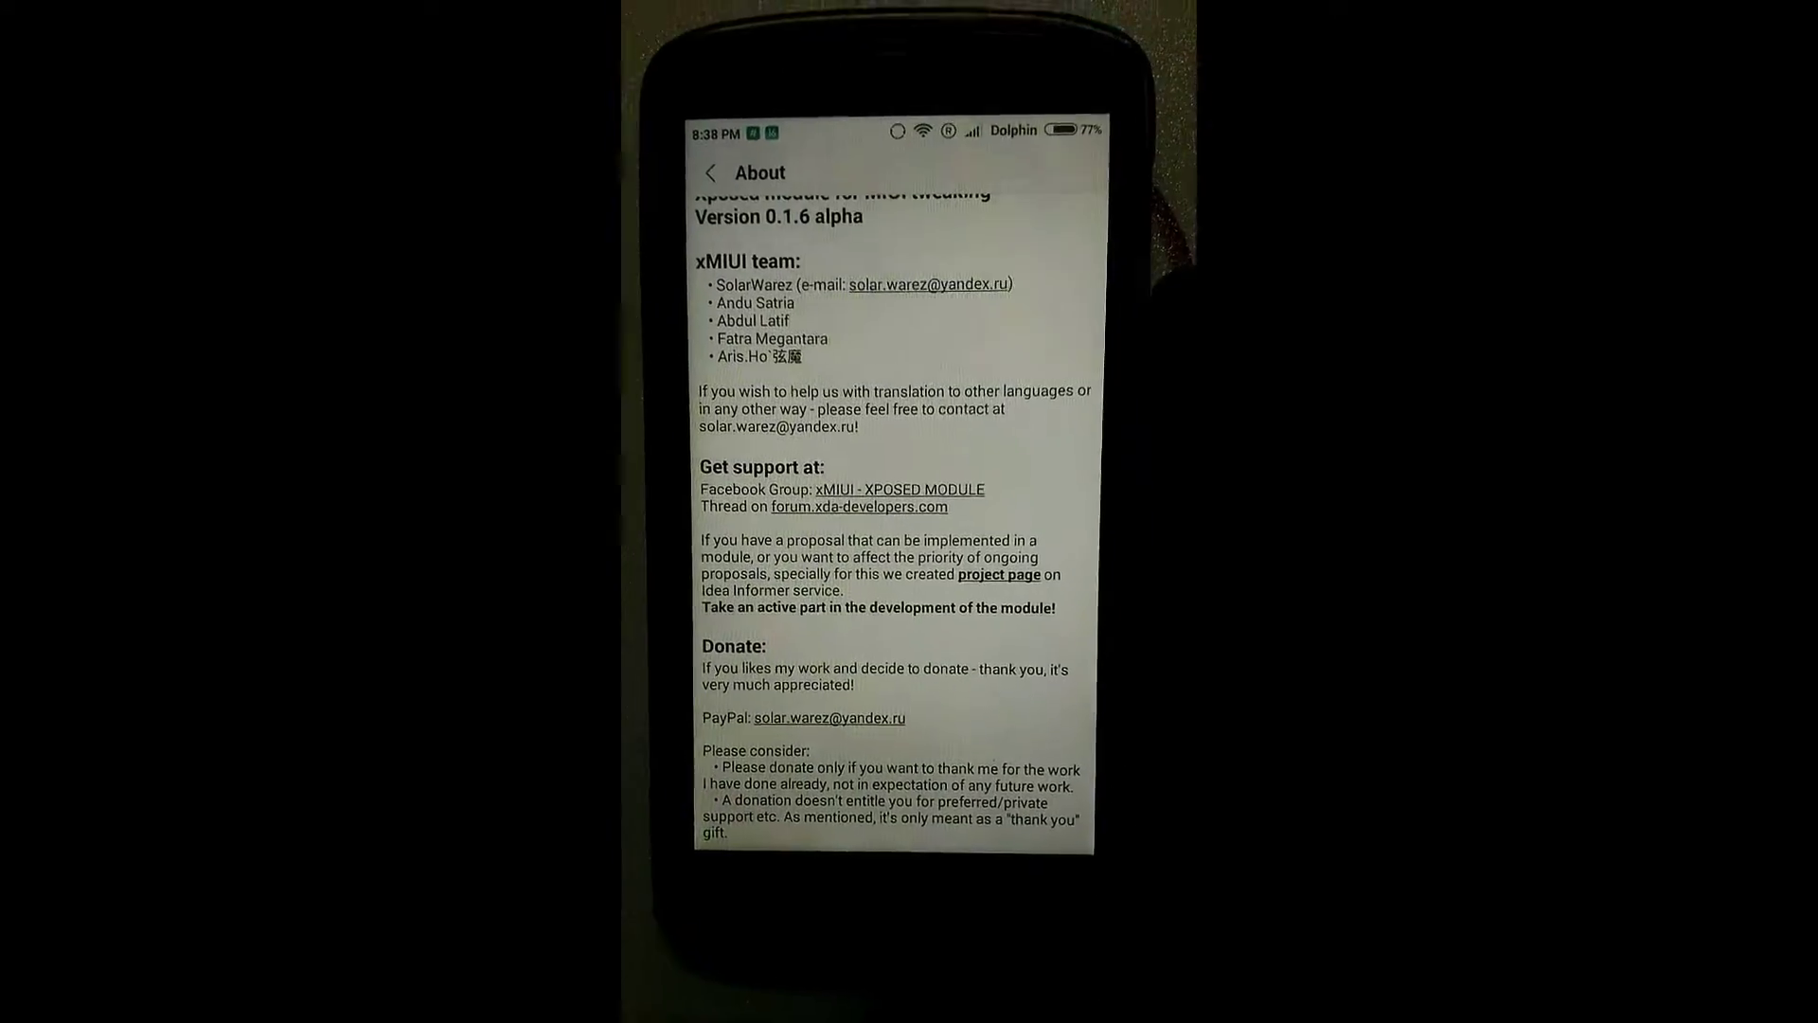
drag(917, 626, 981, 711)
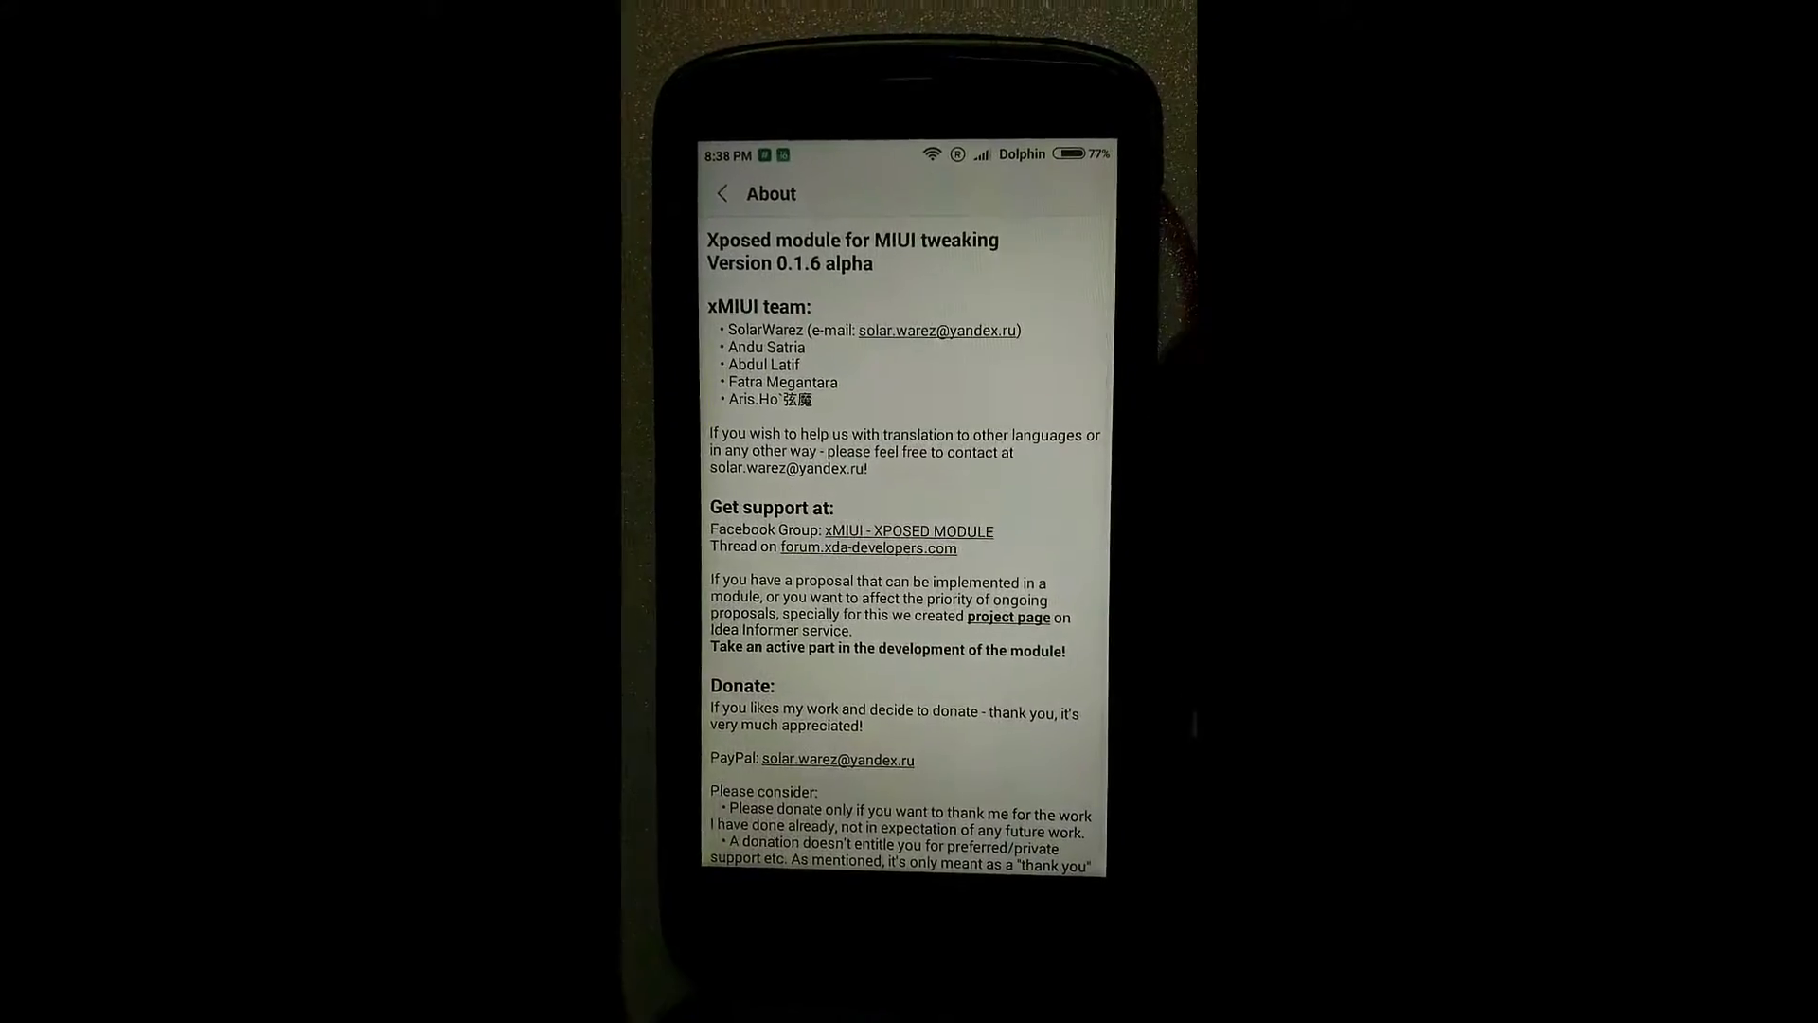
key(Escape)
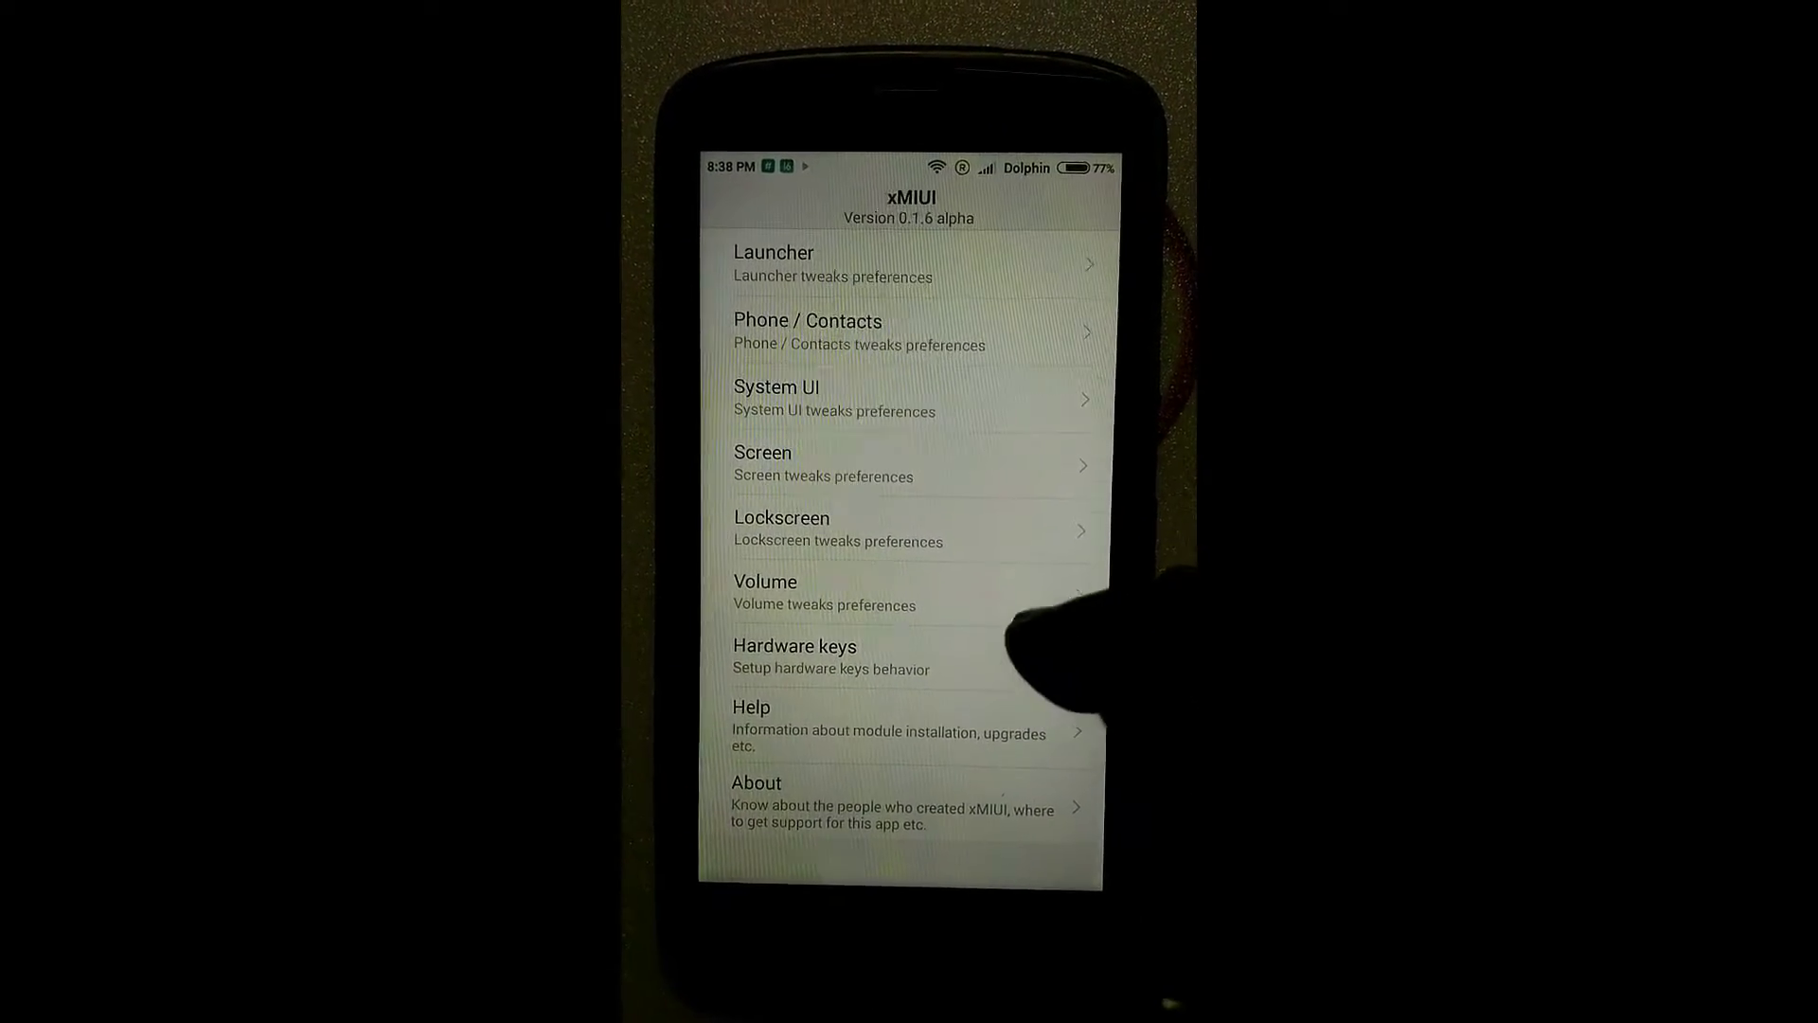
Enable Launcher tweaks and set the grid Columns to 6 and Rows to 6
key(Escape)
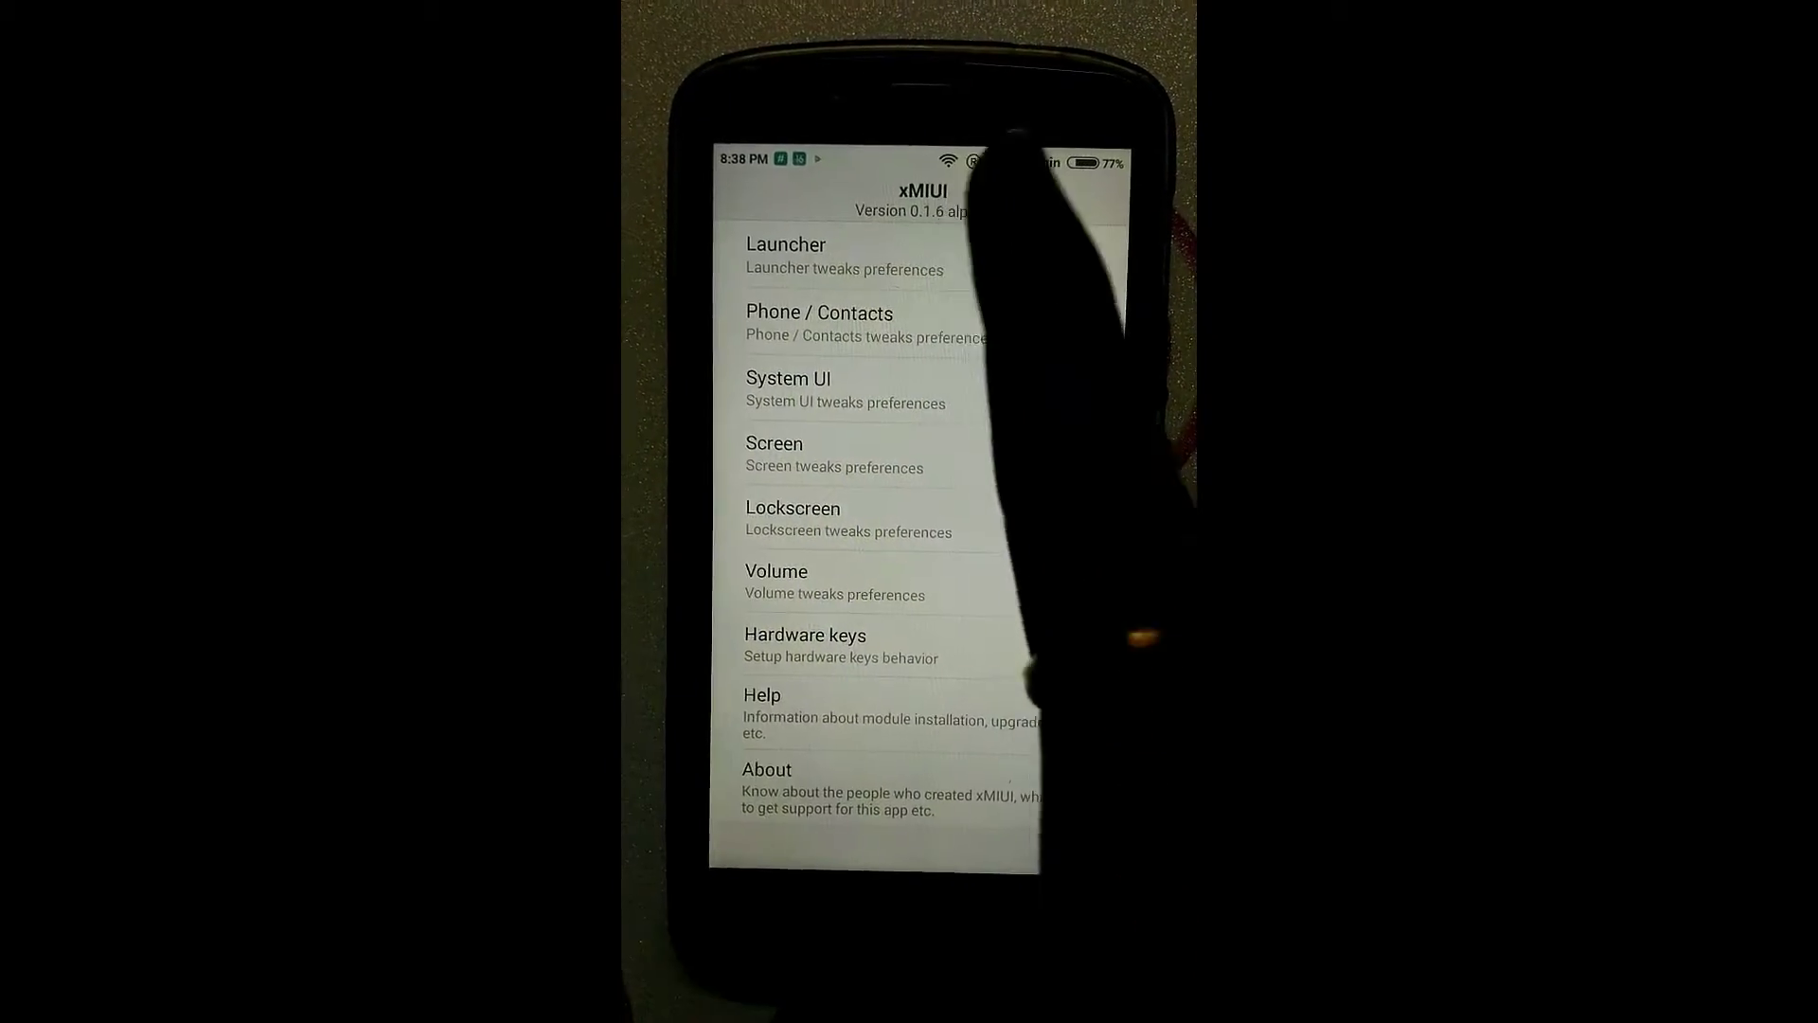
click(795, 279)
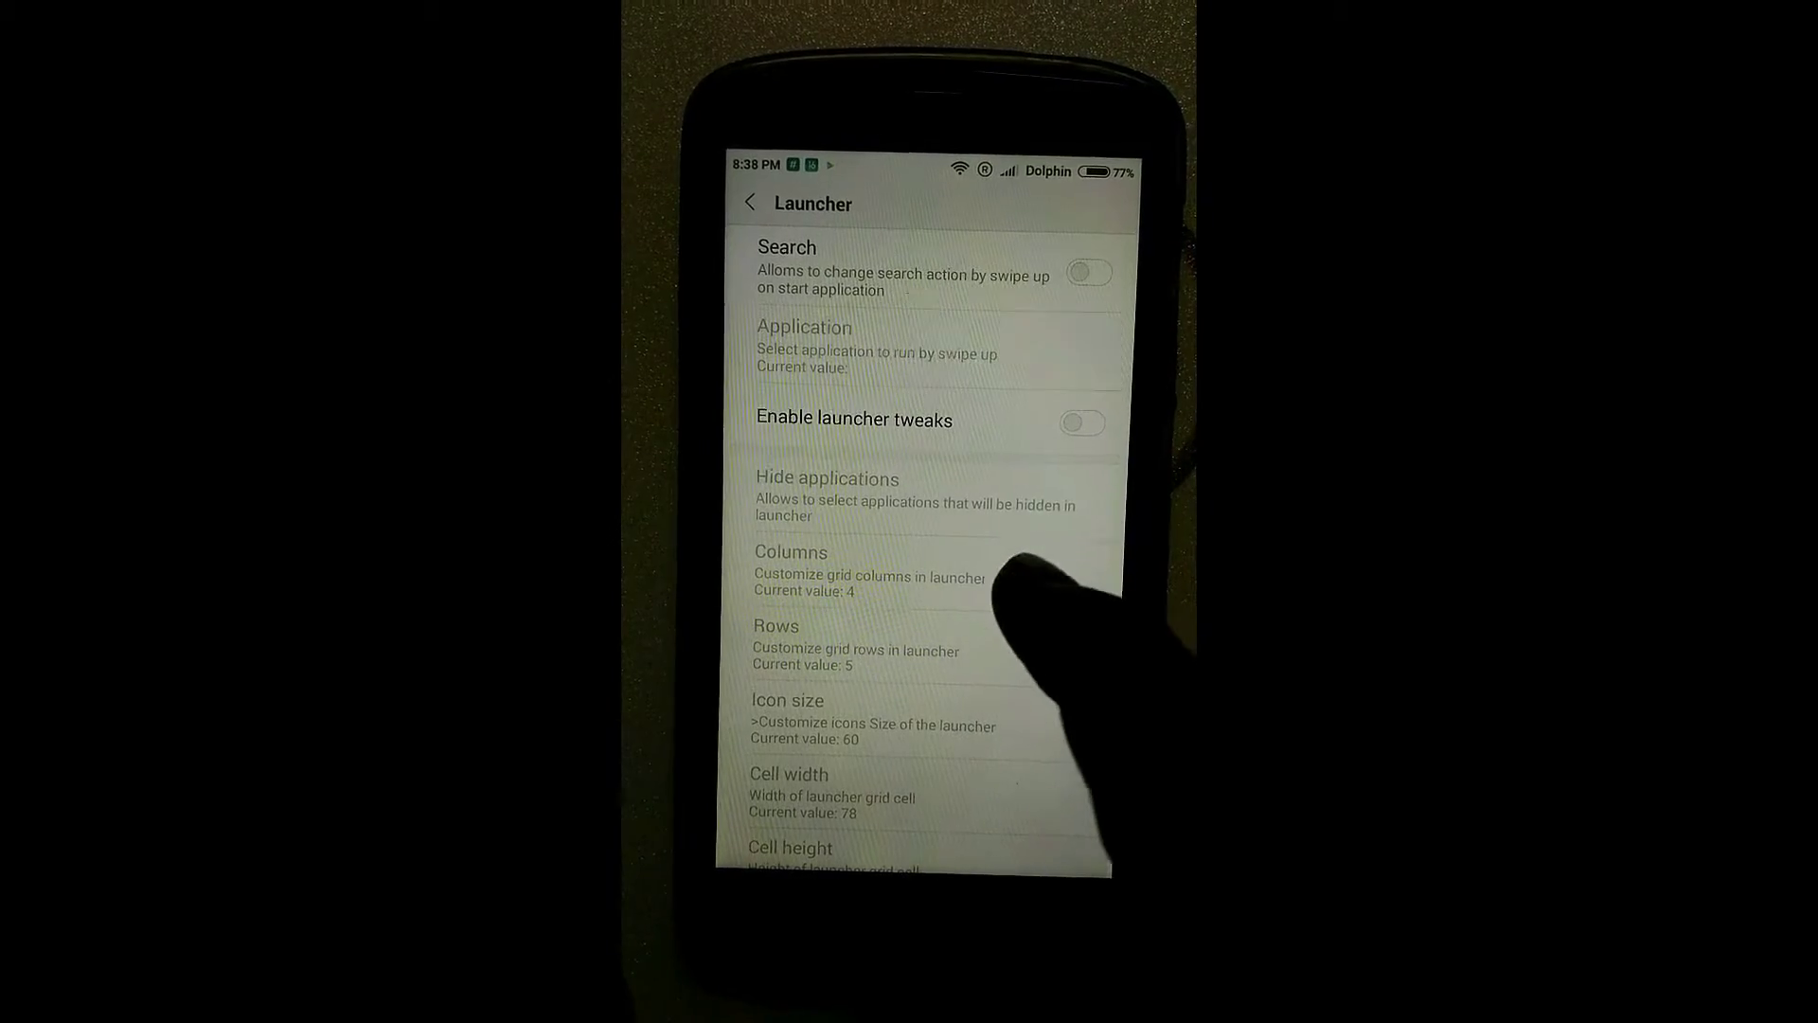
click(974, 398)
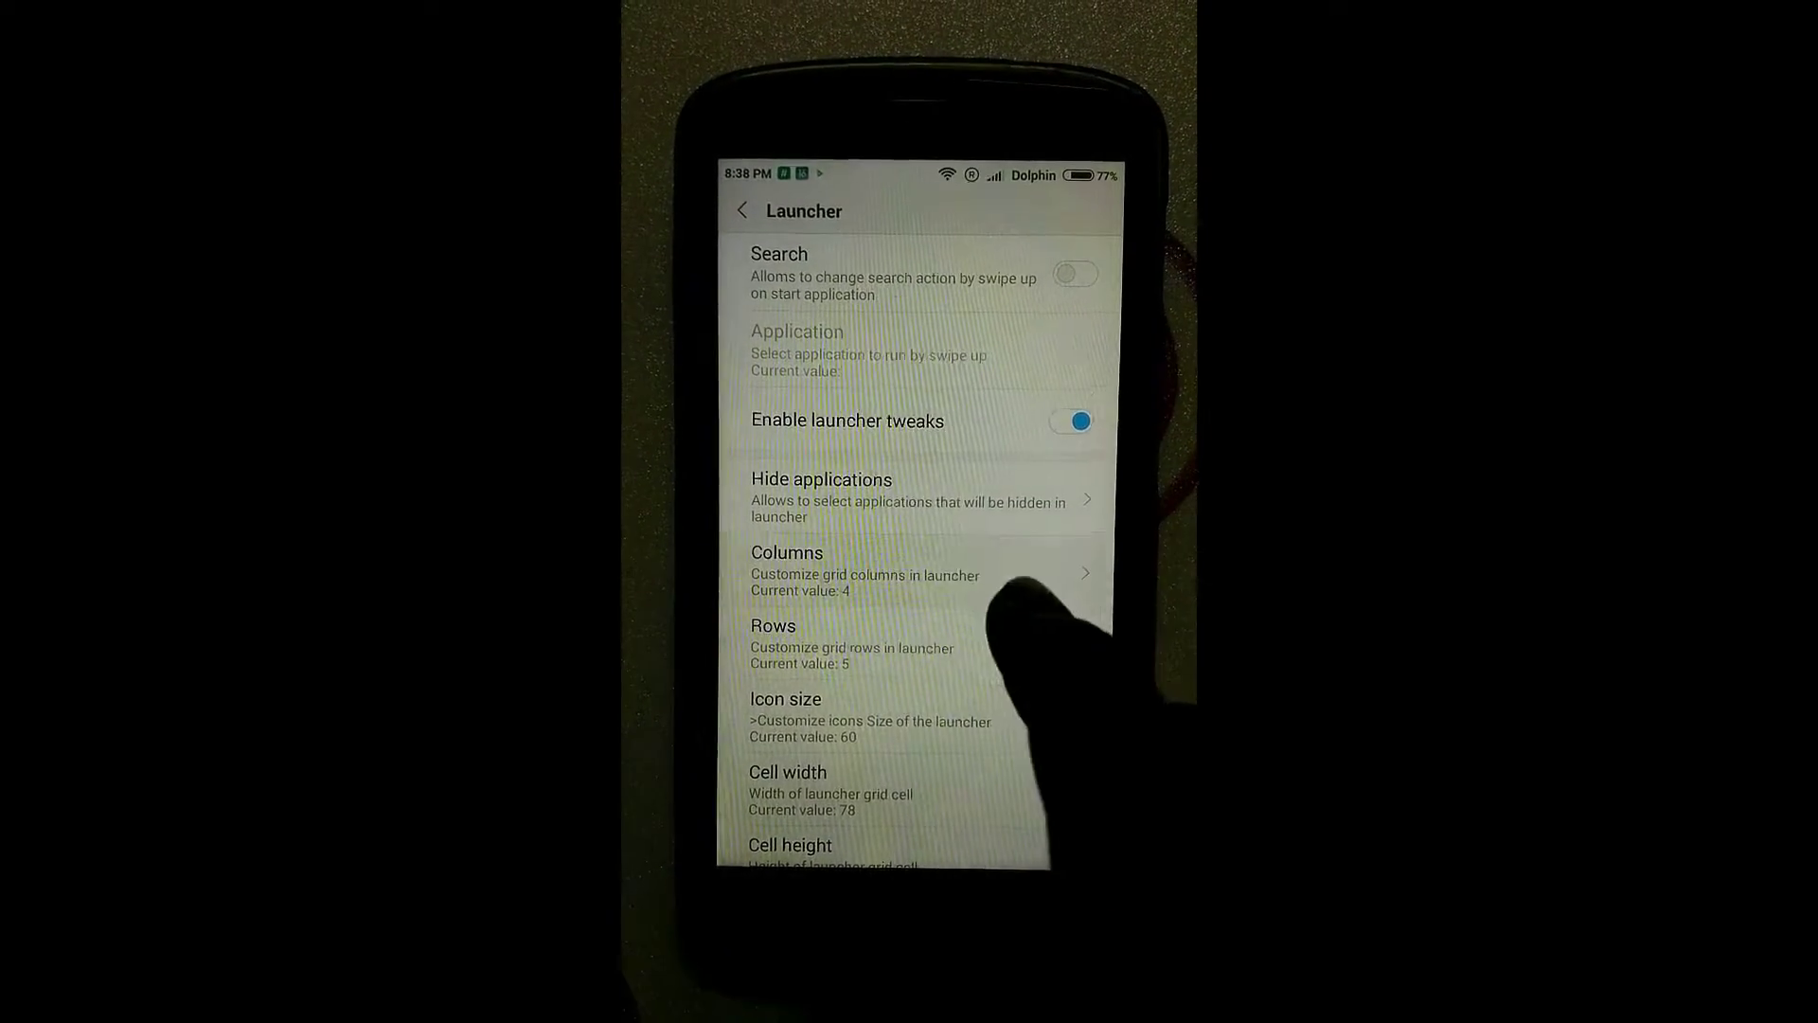
click(923, 573)
drag(793, 724, 821, 728)
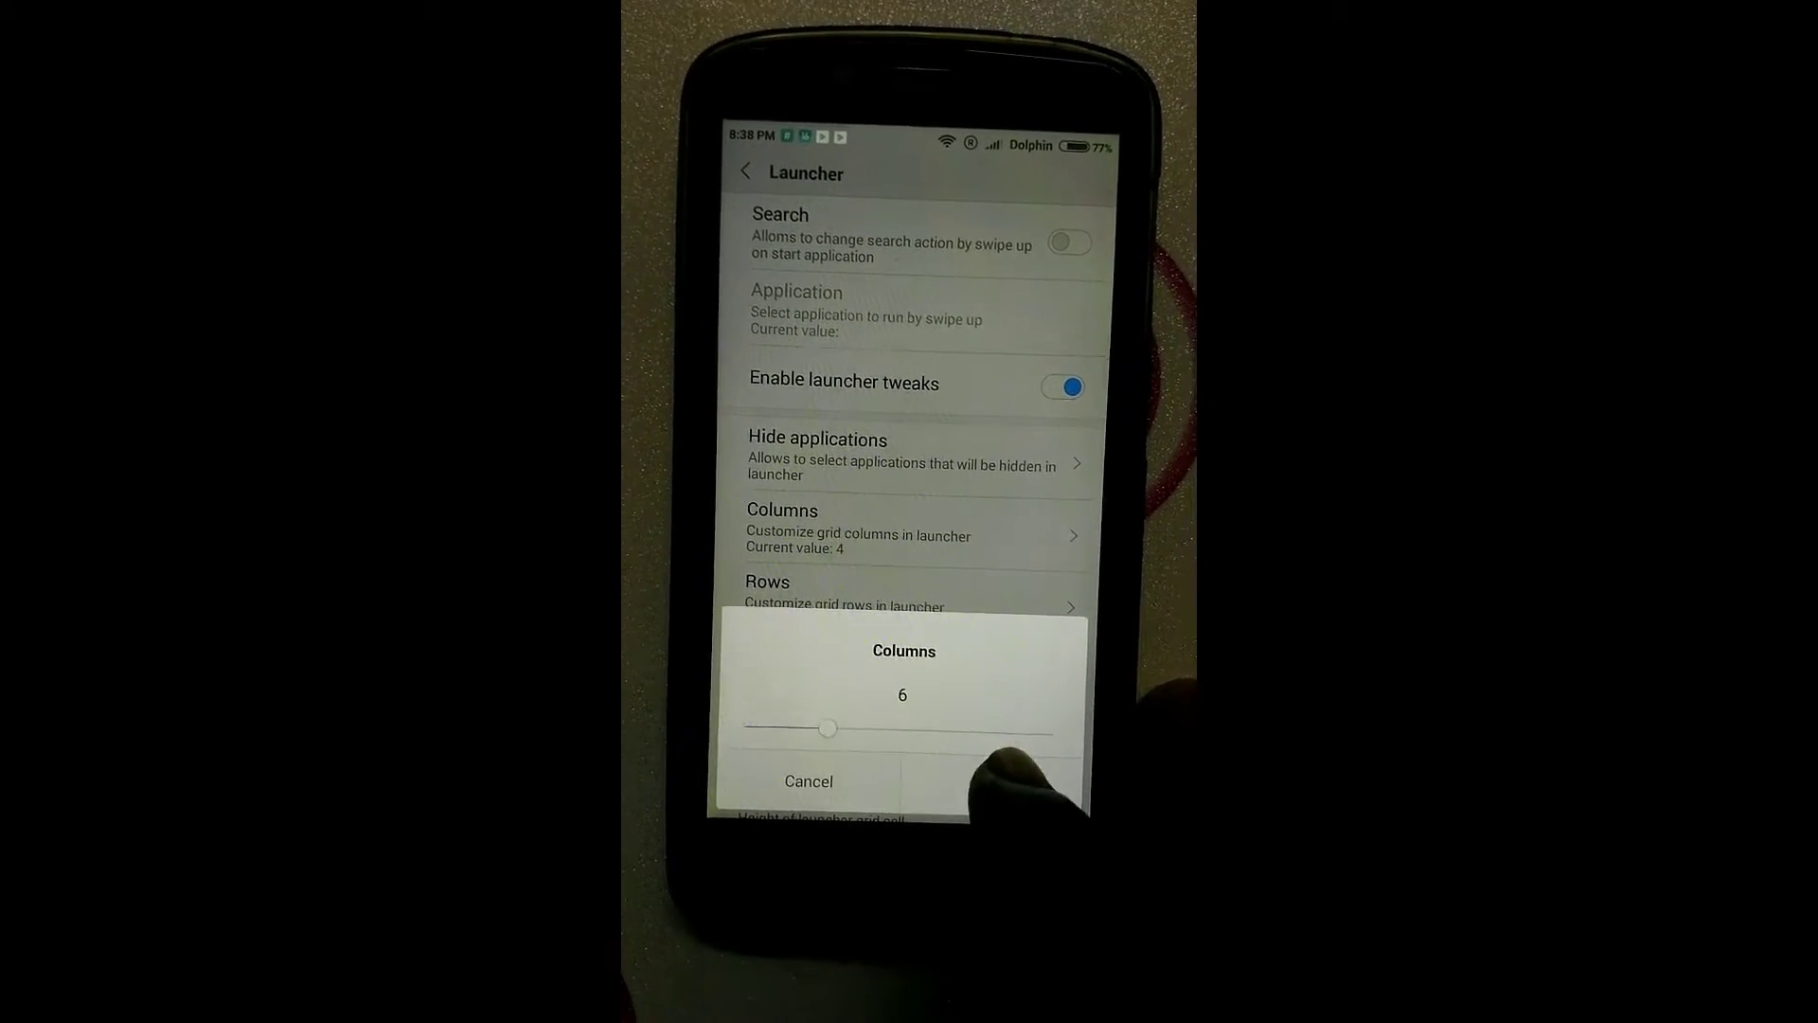
click(1000, 790)
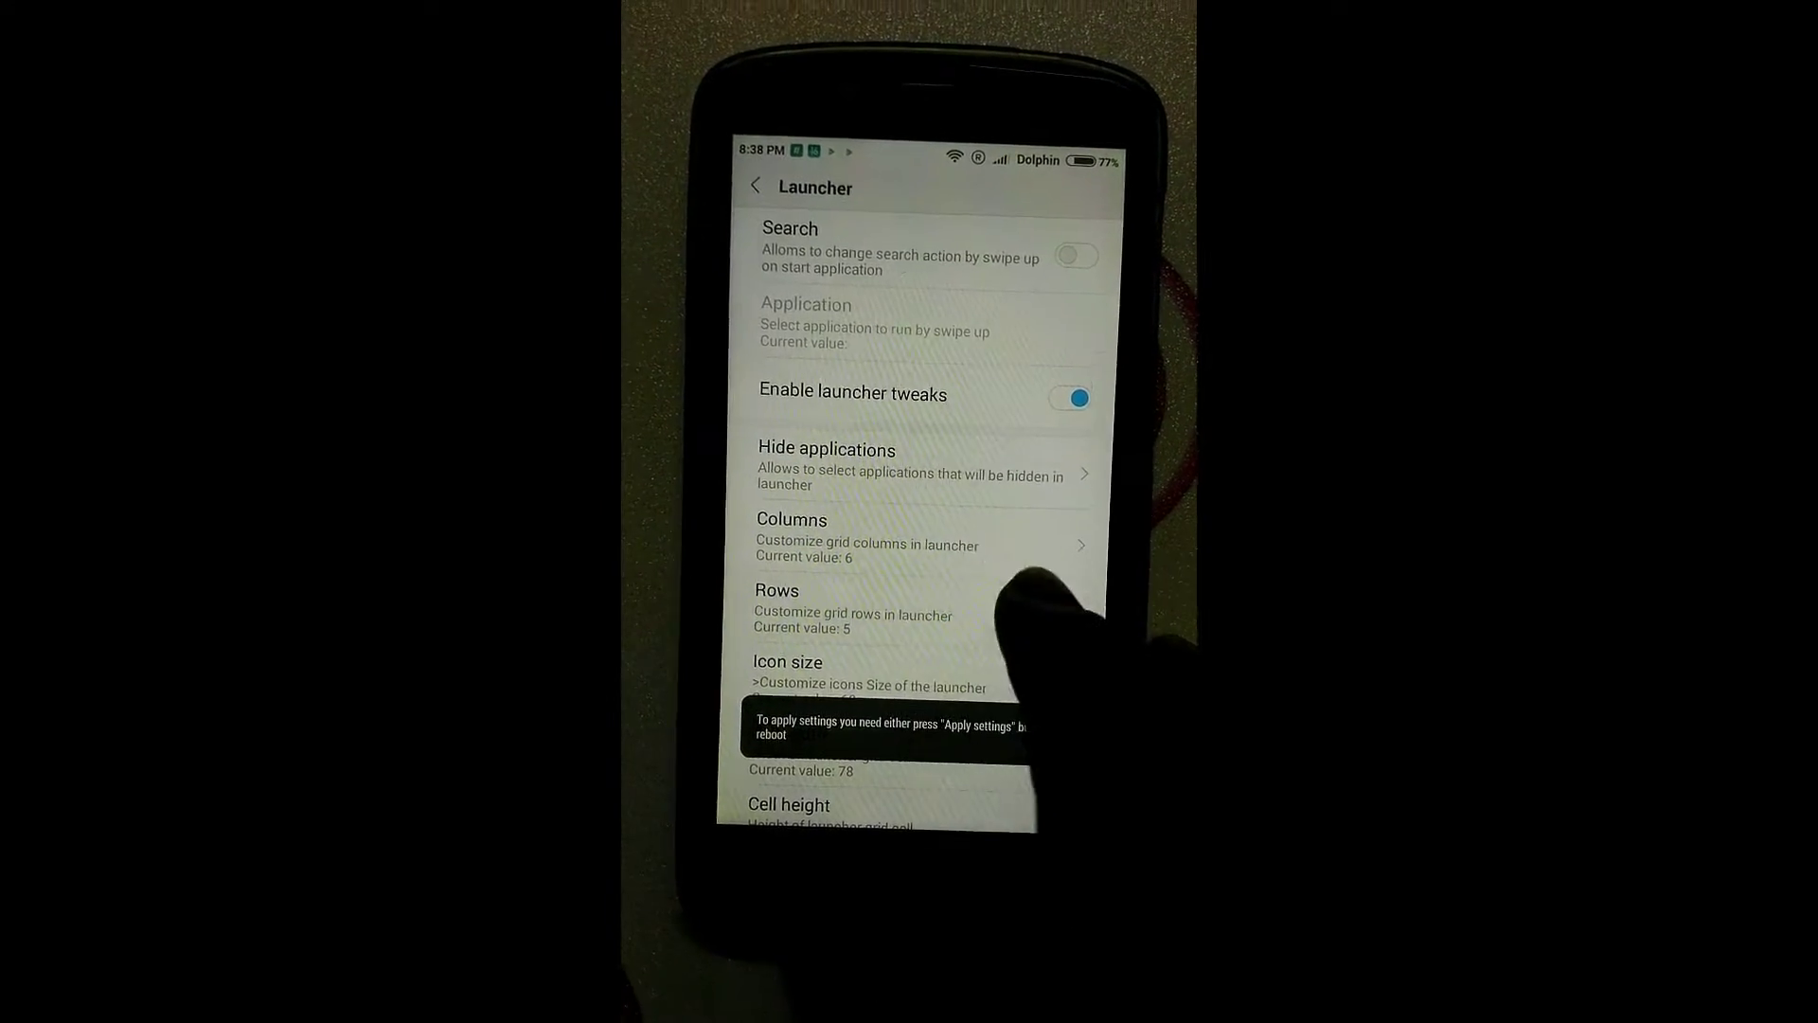
click(1016, 604)
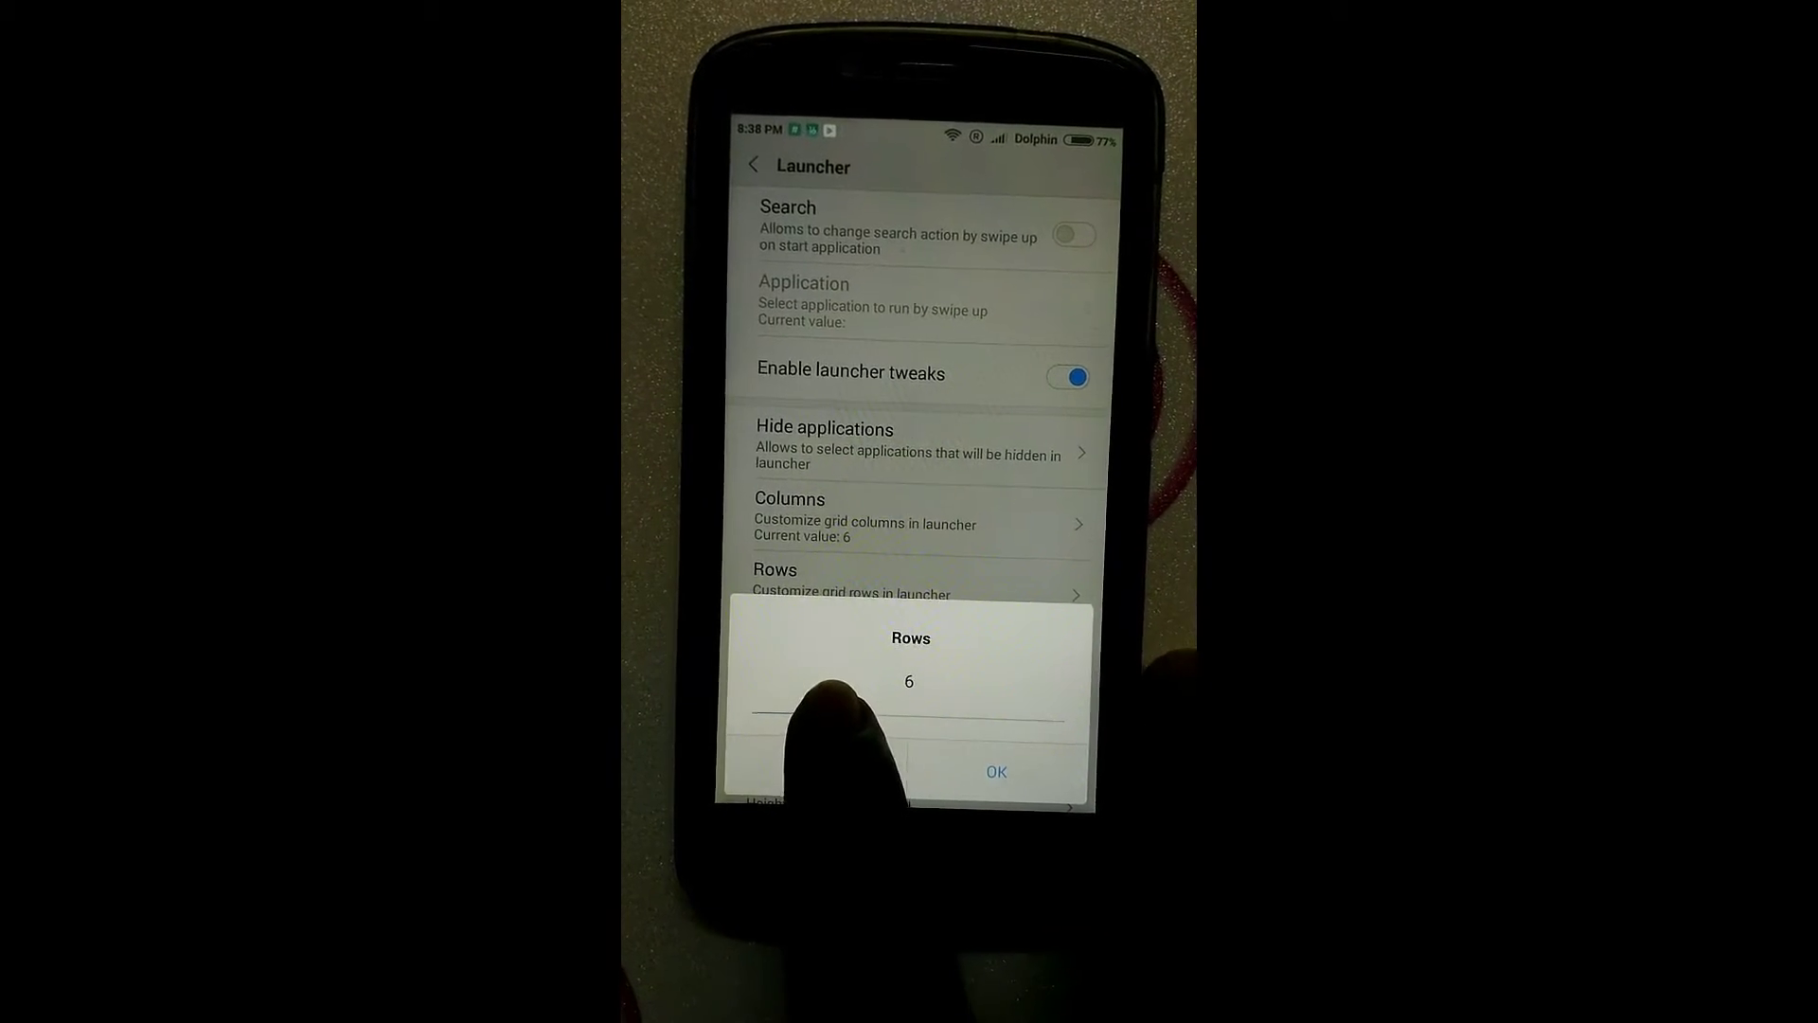
click(996, 772)
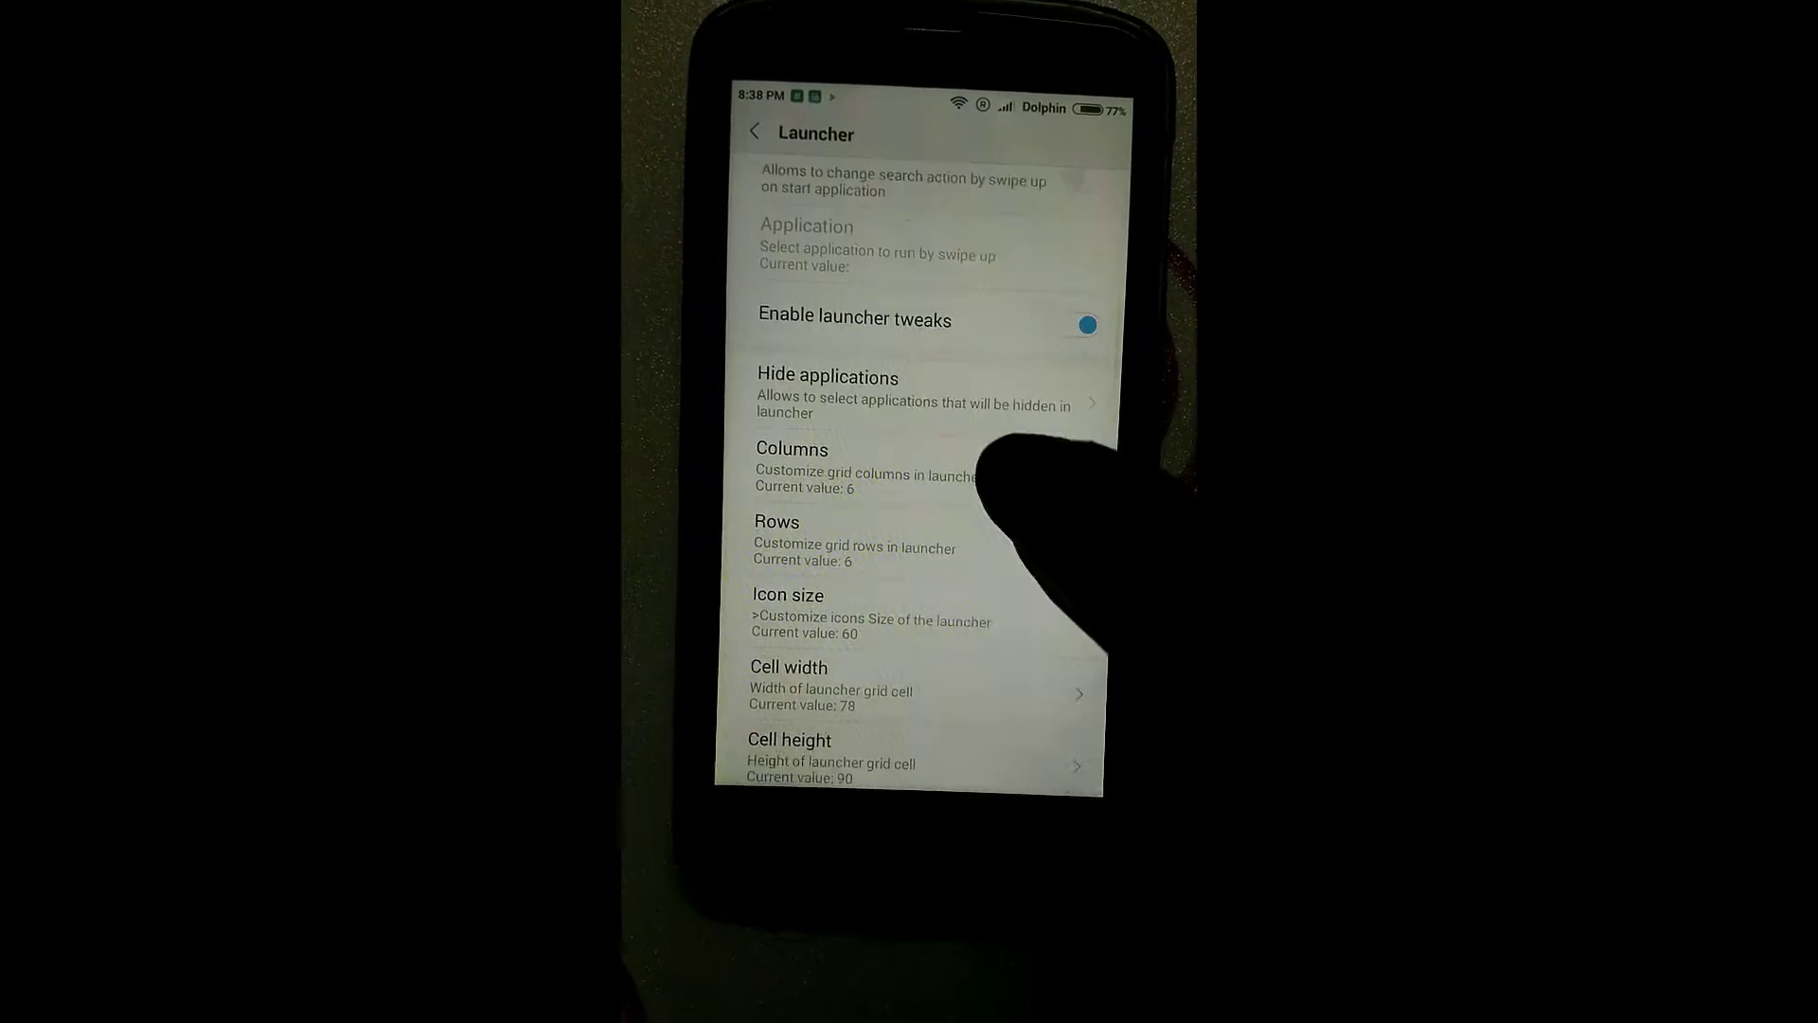
key(Escape)
After a look at Phone / Contacts, enable AOSP notification icons and auto-expand notifications
click(910, 319)
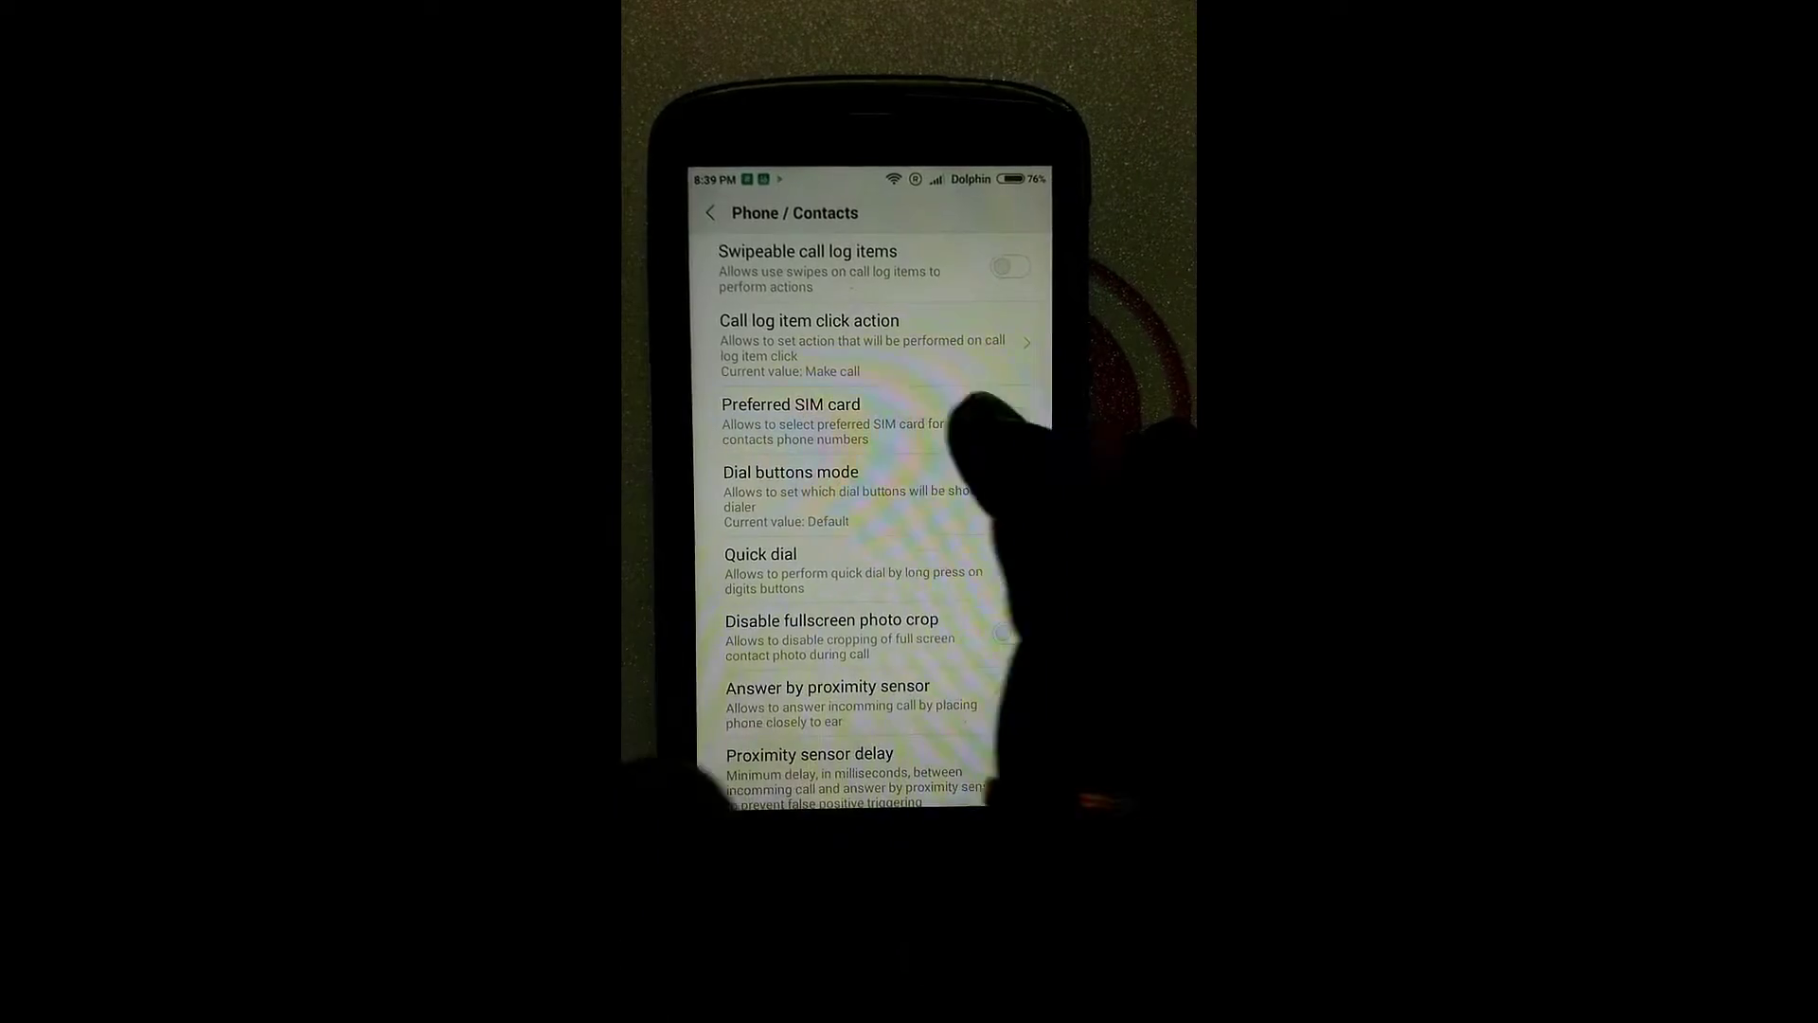
key(Escape)
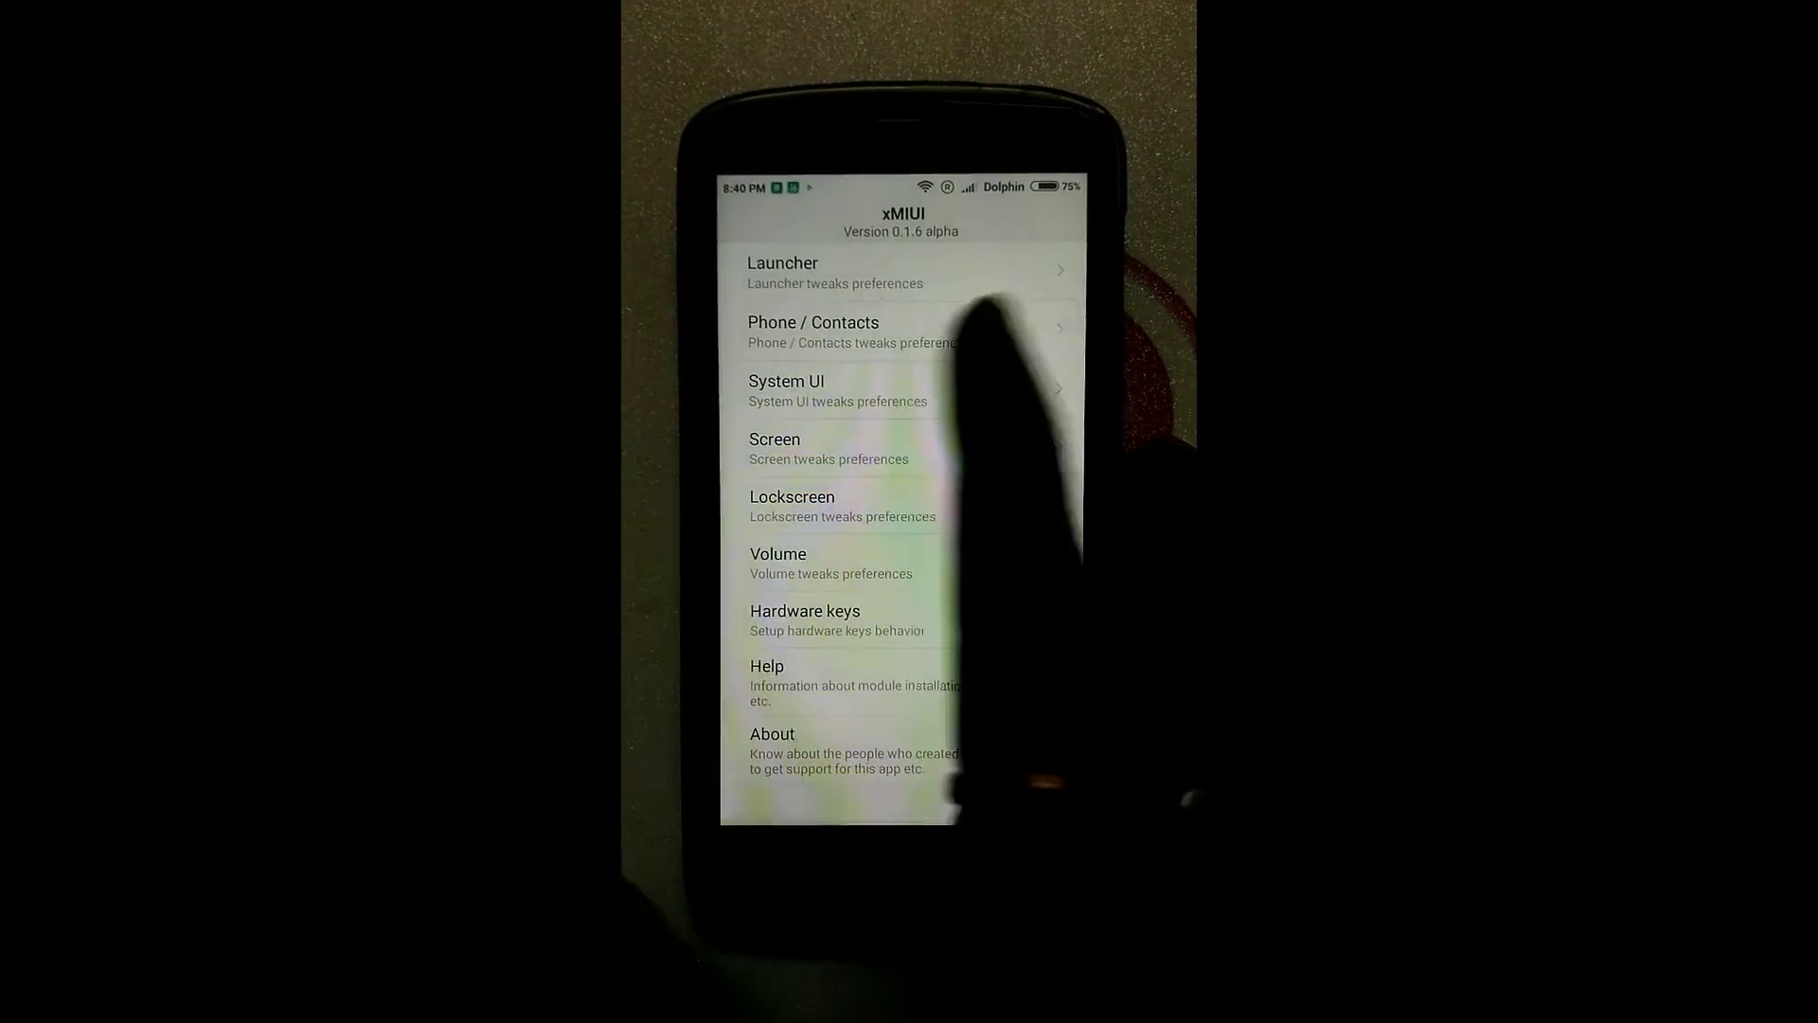
click(910, 393)
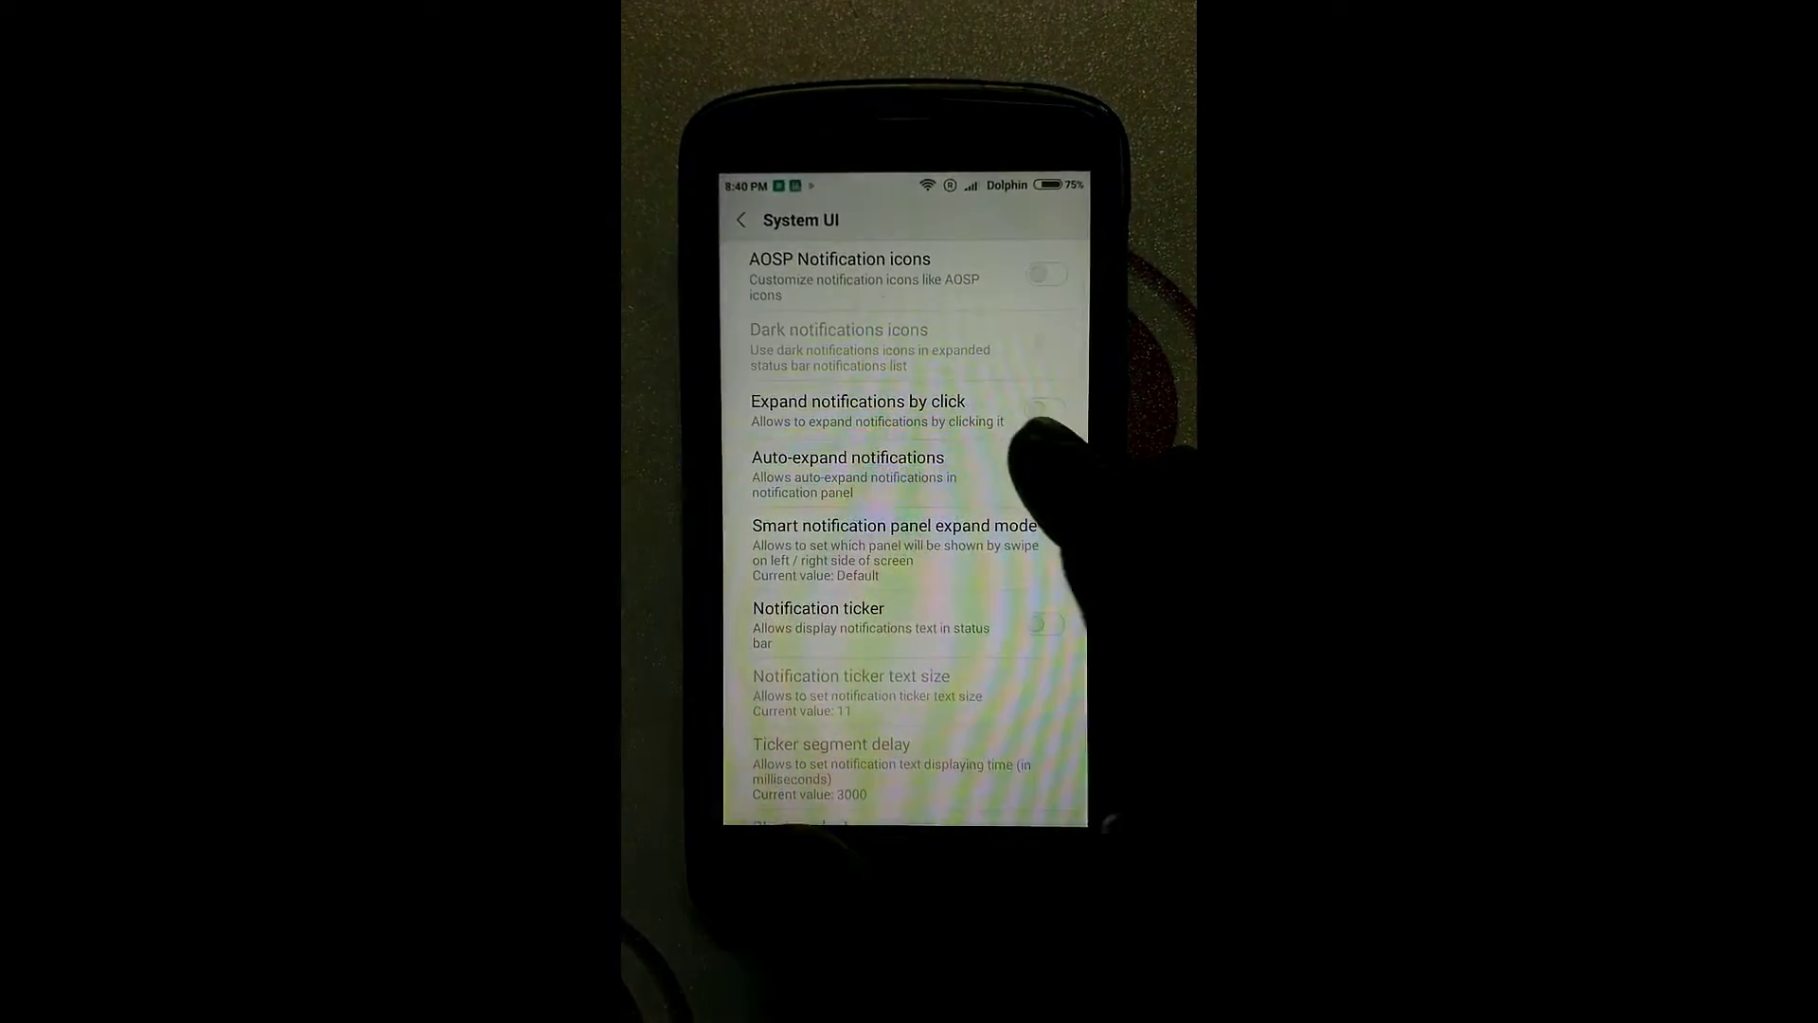
click(910, 271)
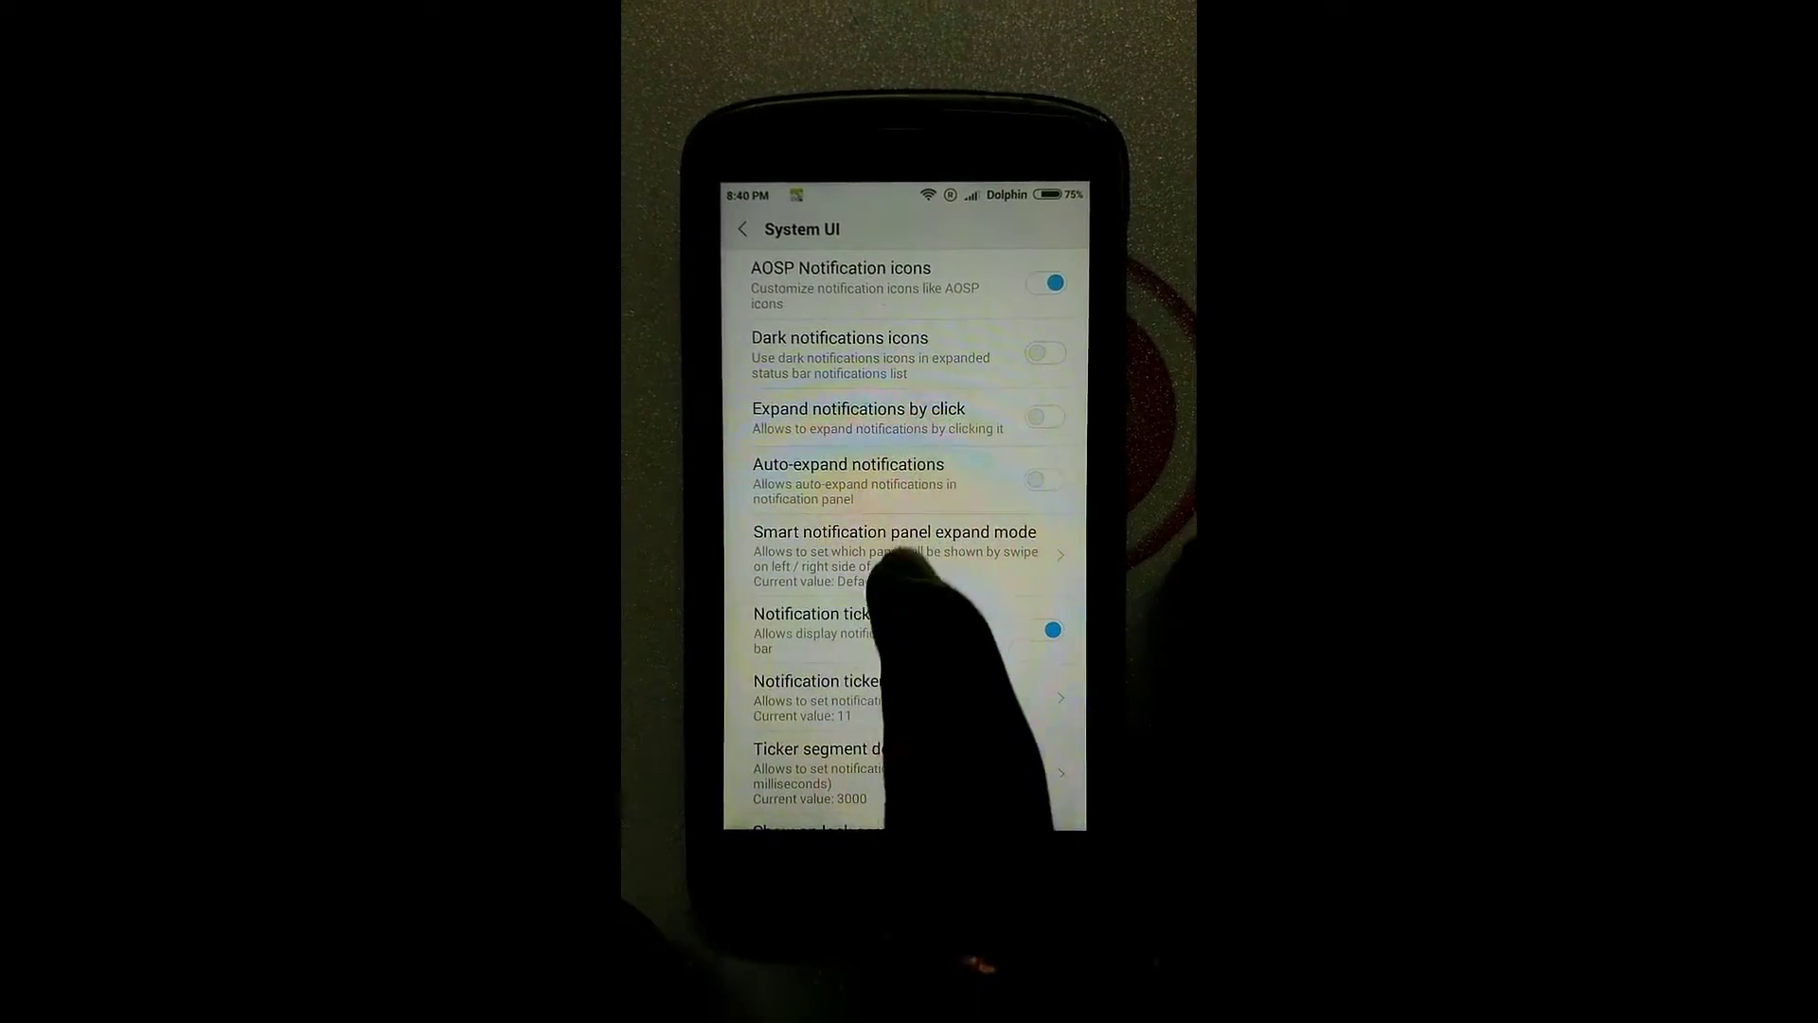
mouse_move(933, 569)
mouse_down()
mouse_move(938, 443)
mouse_move(995, 304)
mouse_move(914, 670)
mouse_up()
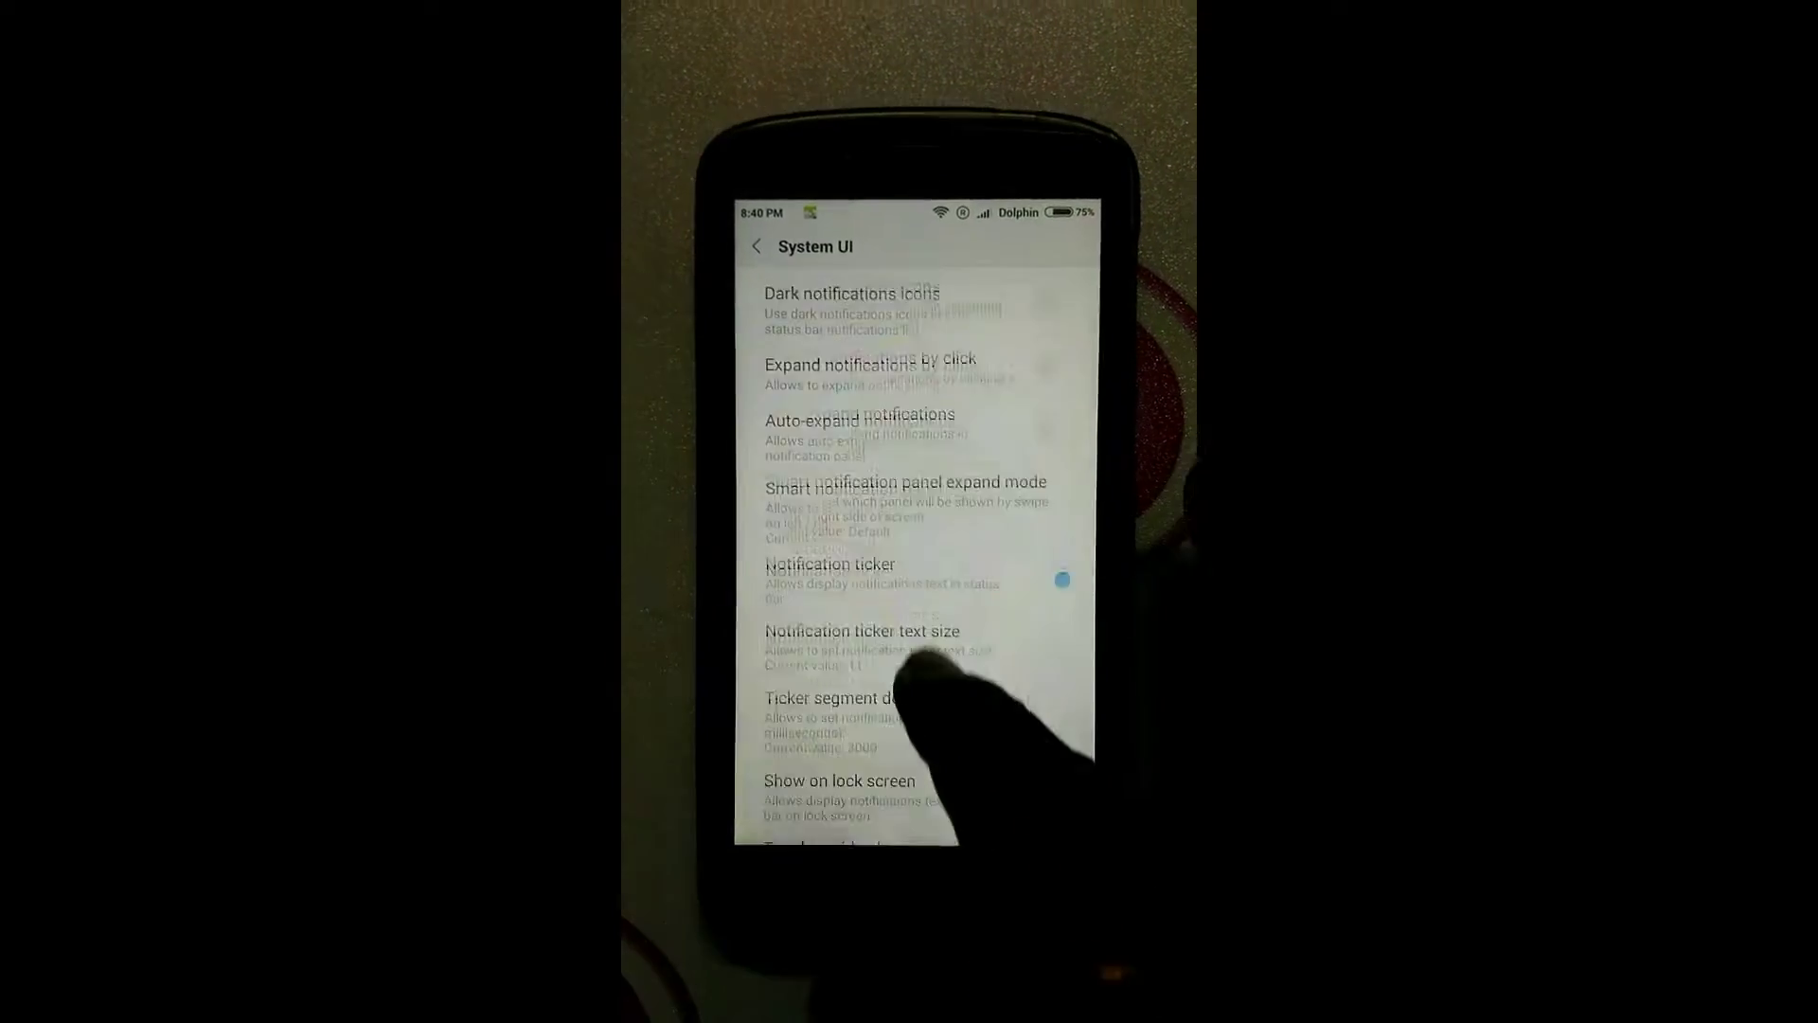
click(948, 516)
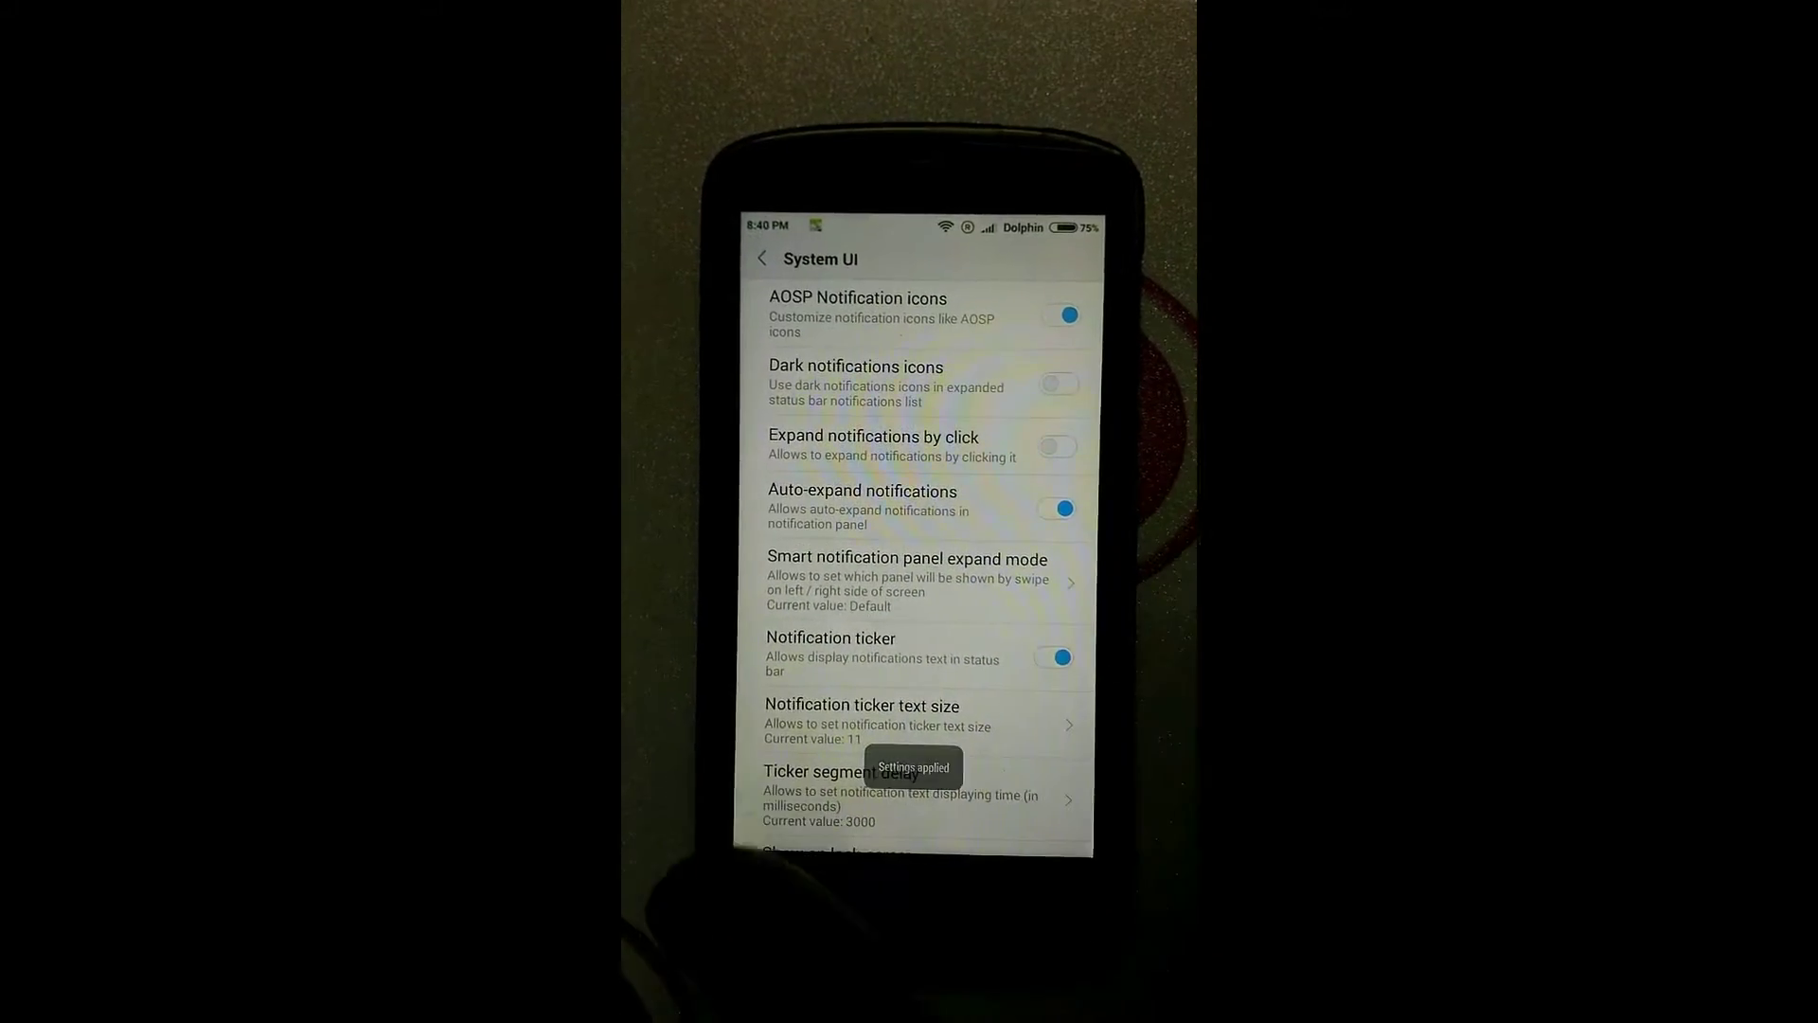
mouse_move(1052, 839)
mouse_down()
mouse_move(1043, 717)
mouse_move(1009, 625)
mouse_up()
drag(980, 824, 1059, 690)
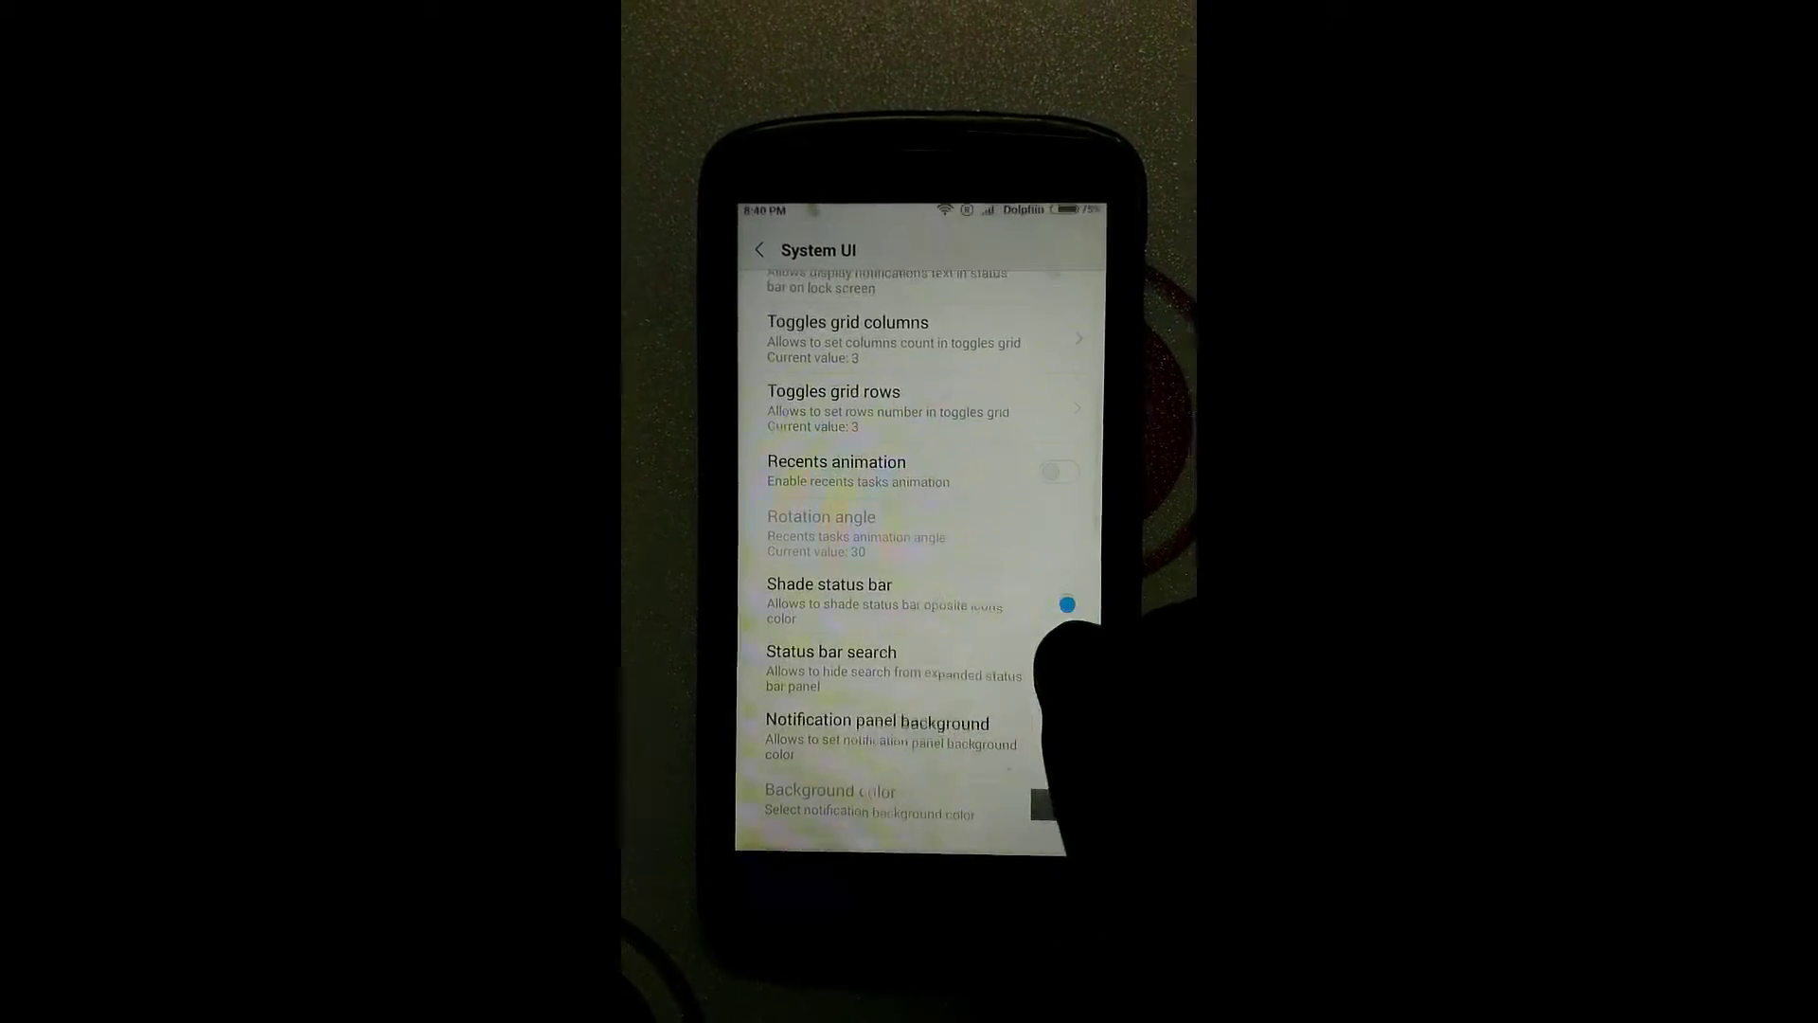
drag(938, 812, 944, 598)
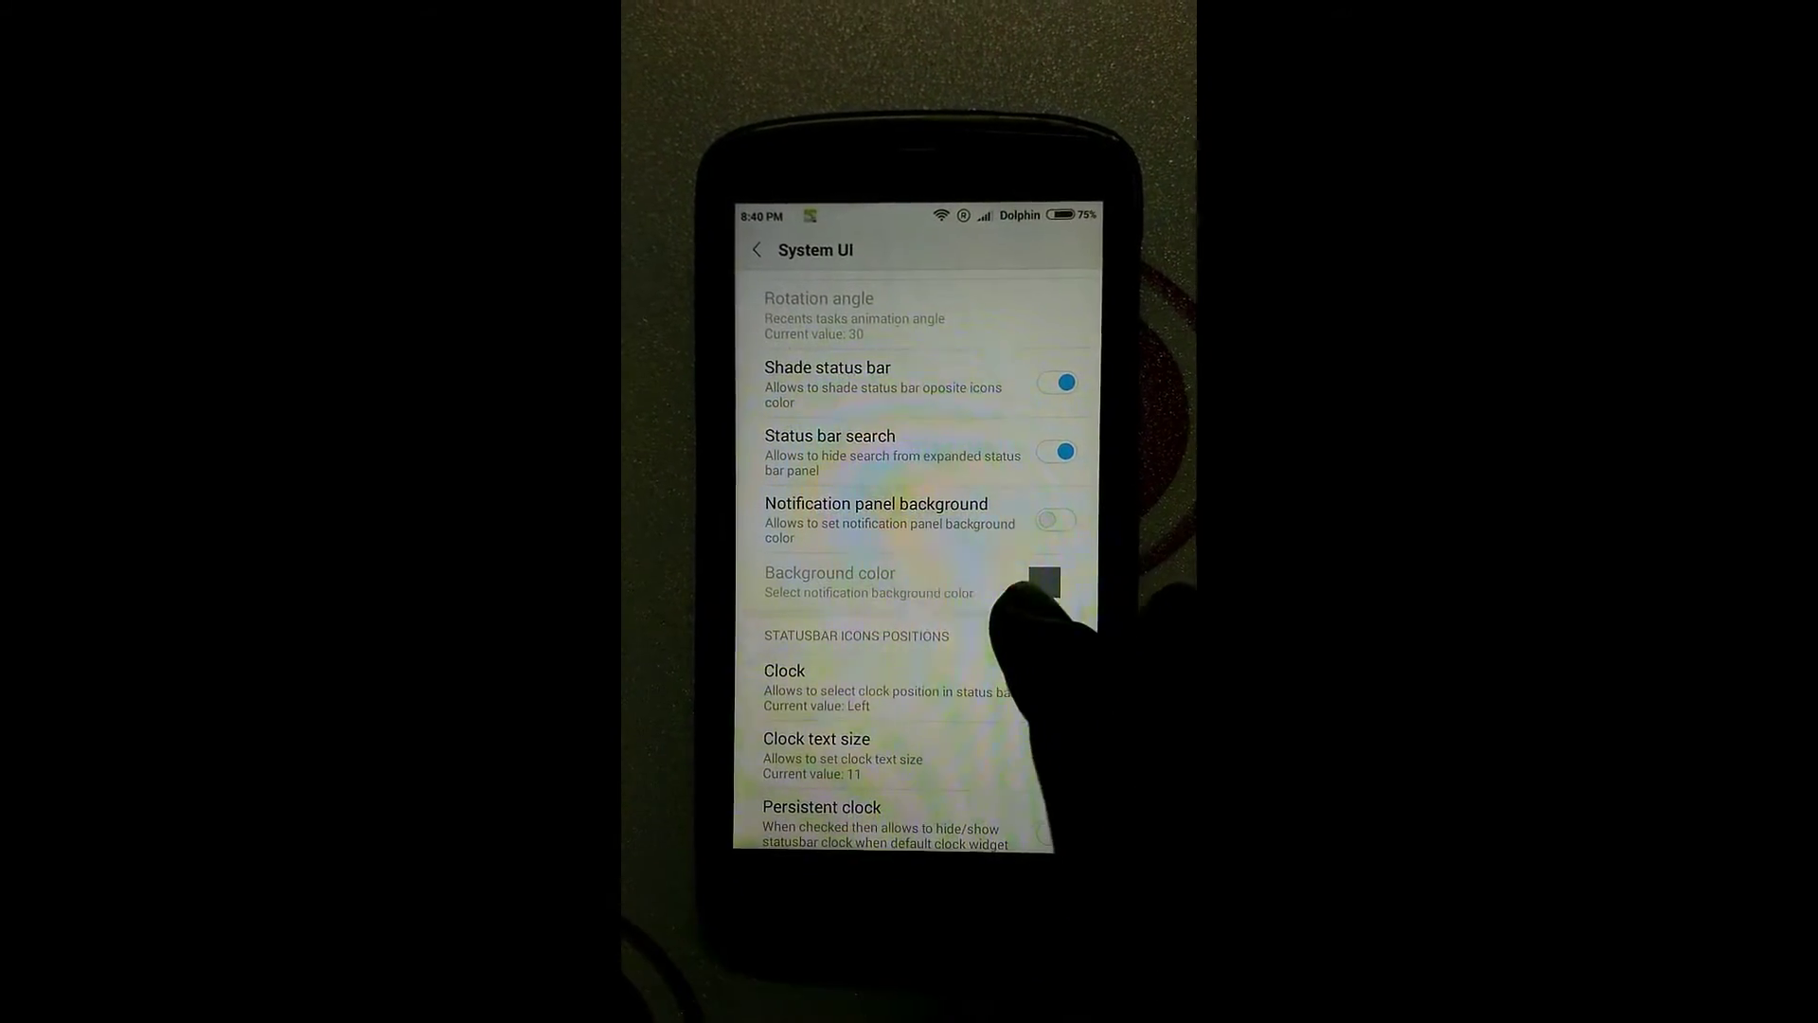
drag(952, 633, 1058, 469)
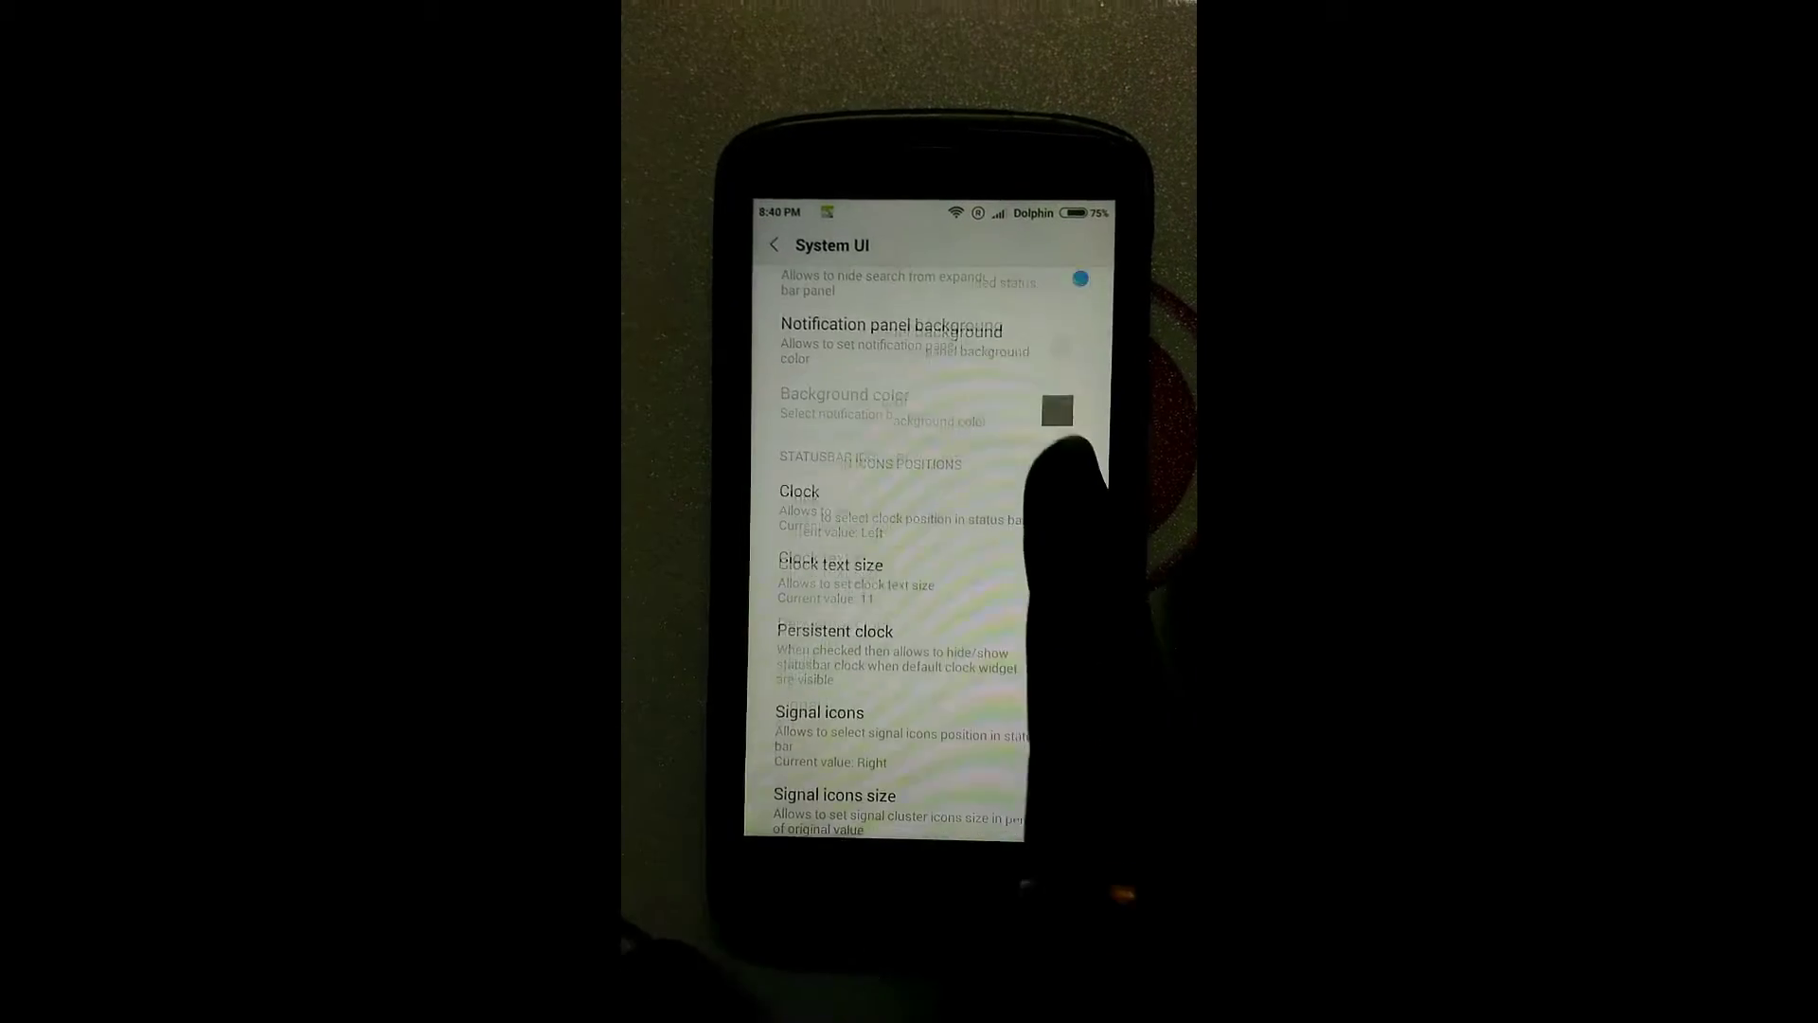
Enlarge the status bar clock text size to 14
click(927, 526)
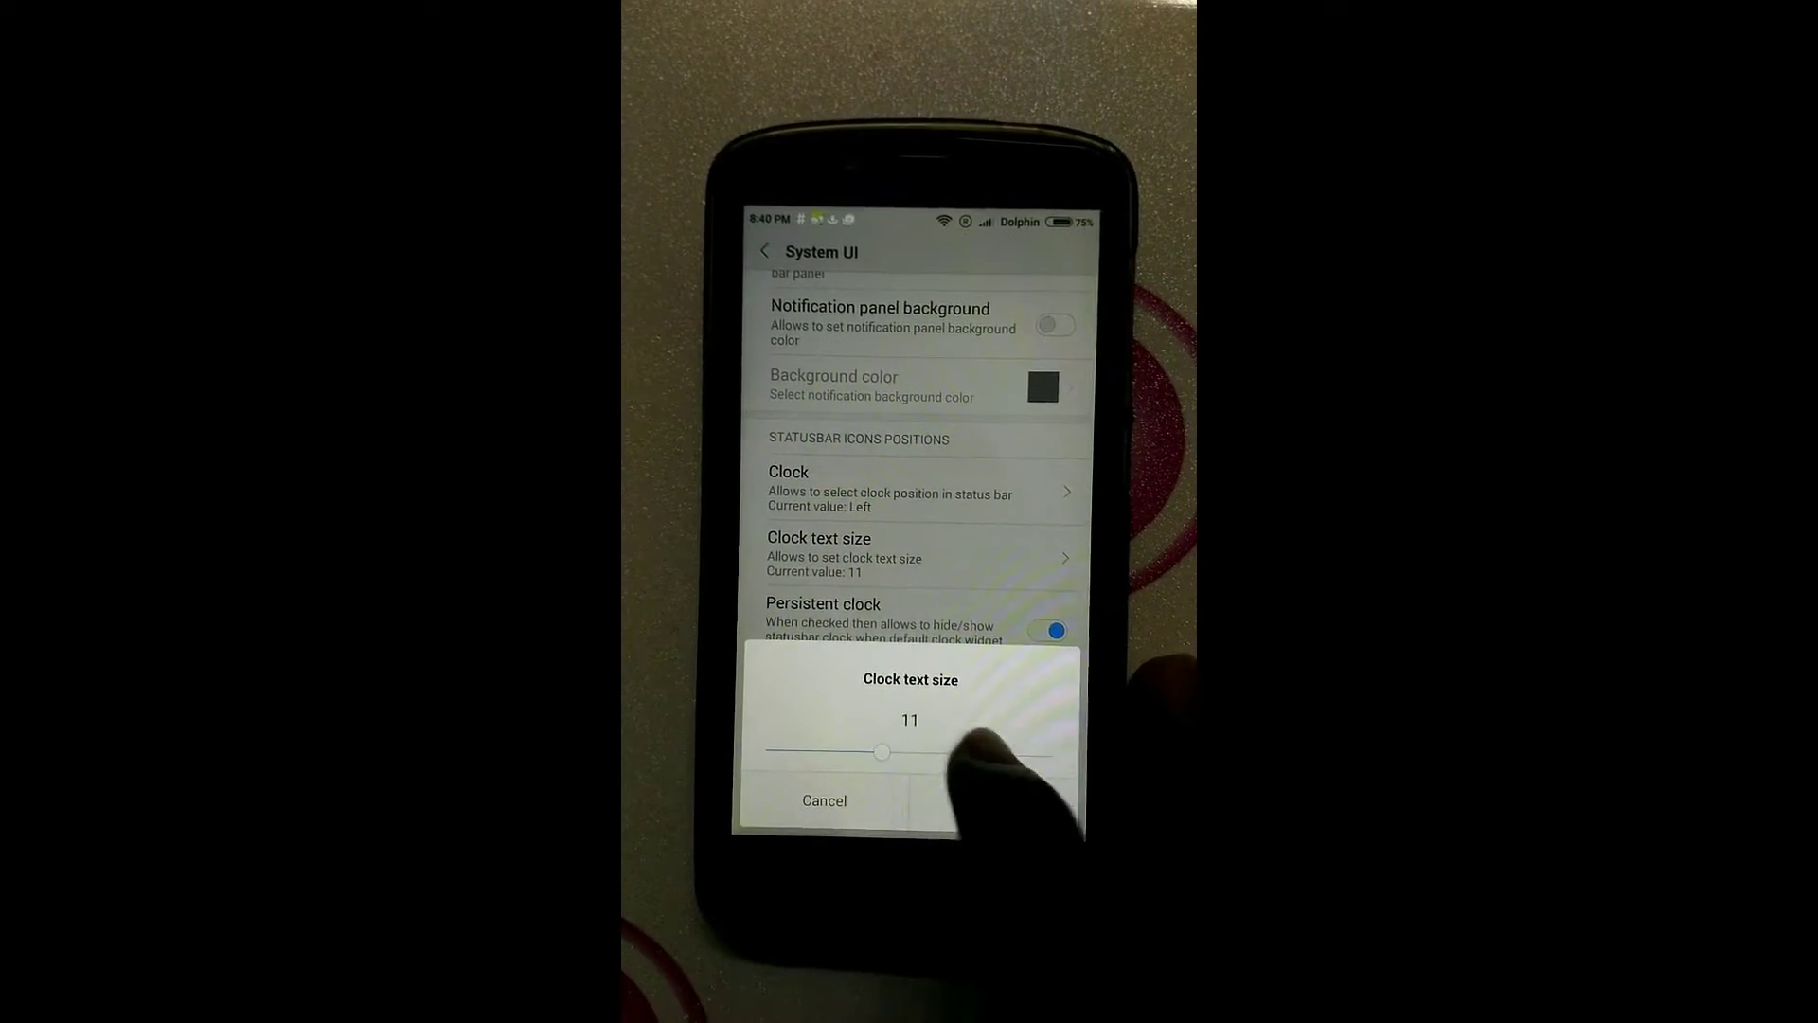
drag(890, 751, 931, 761)
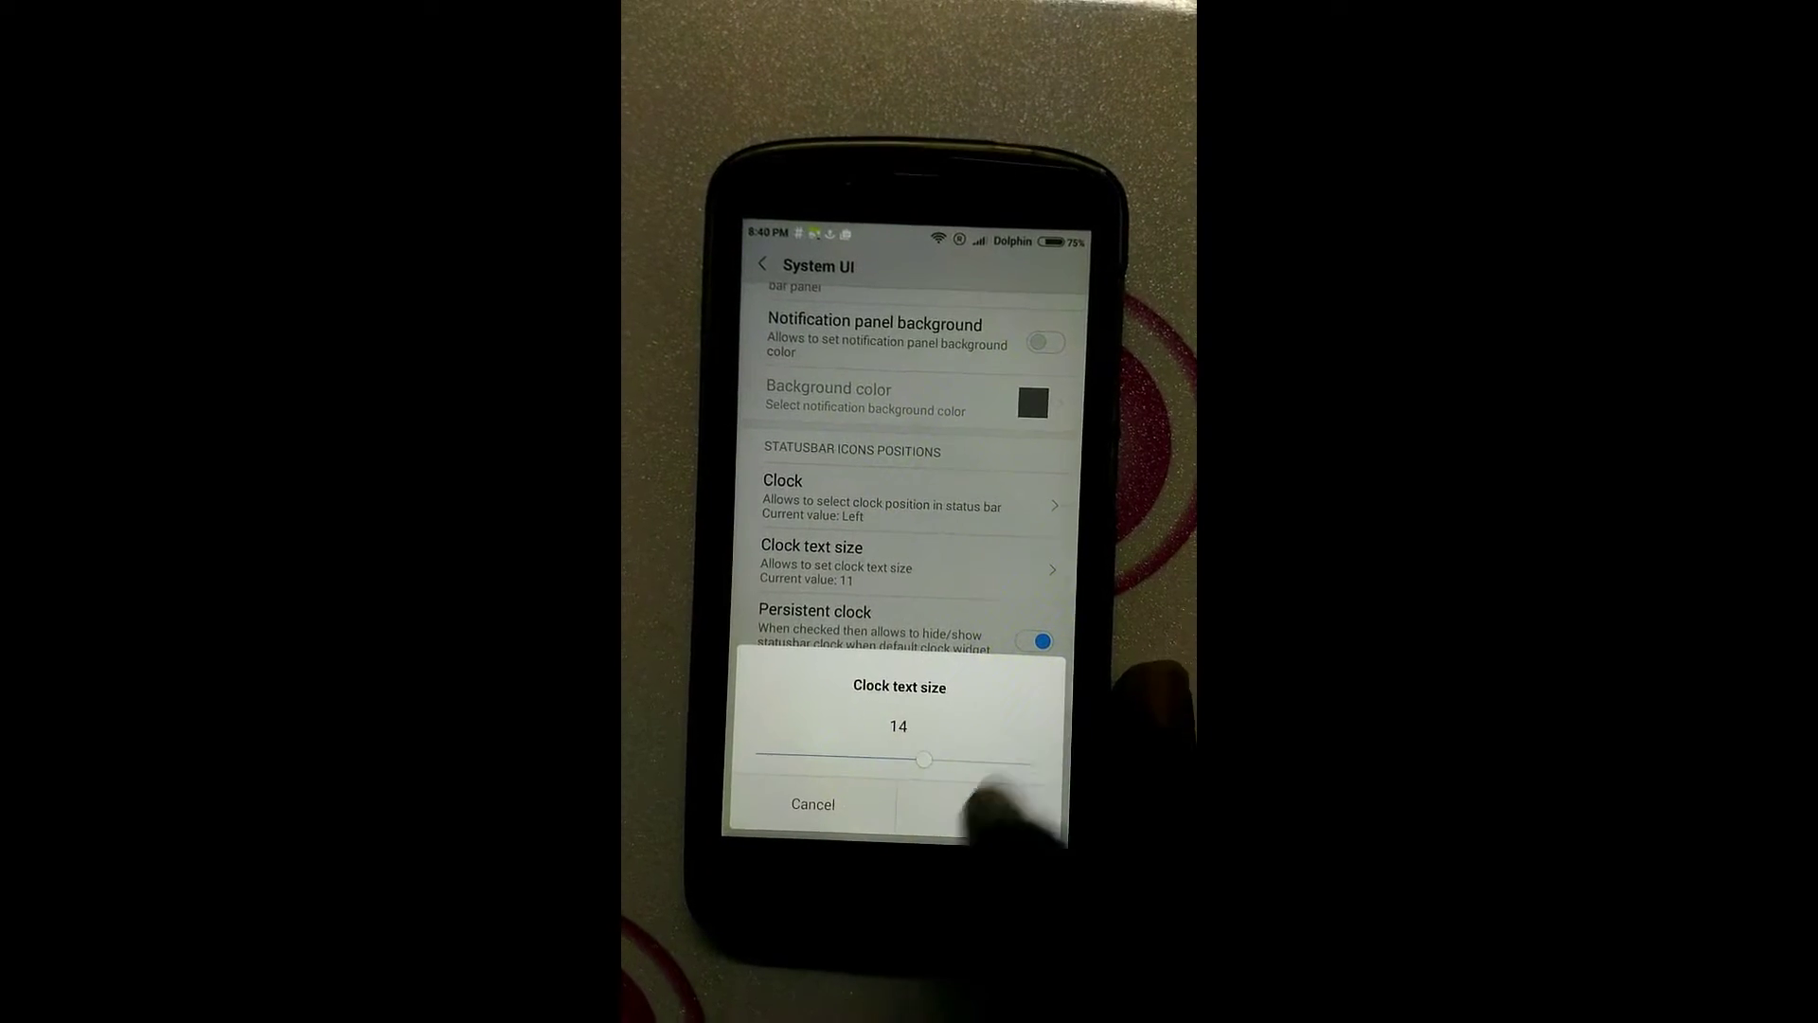
click(986, 807)
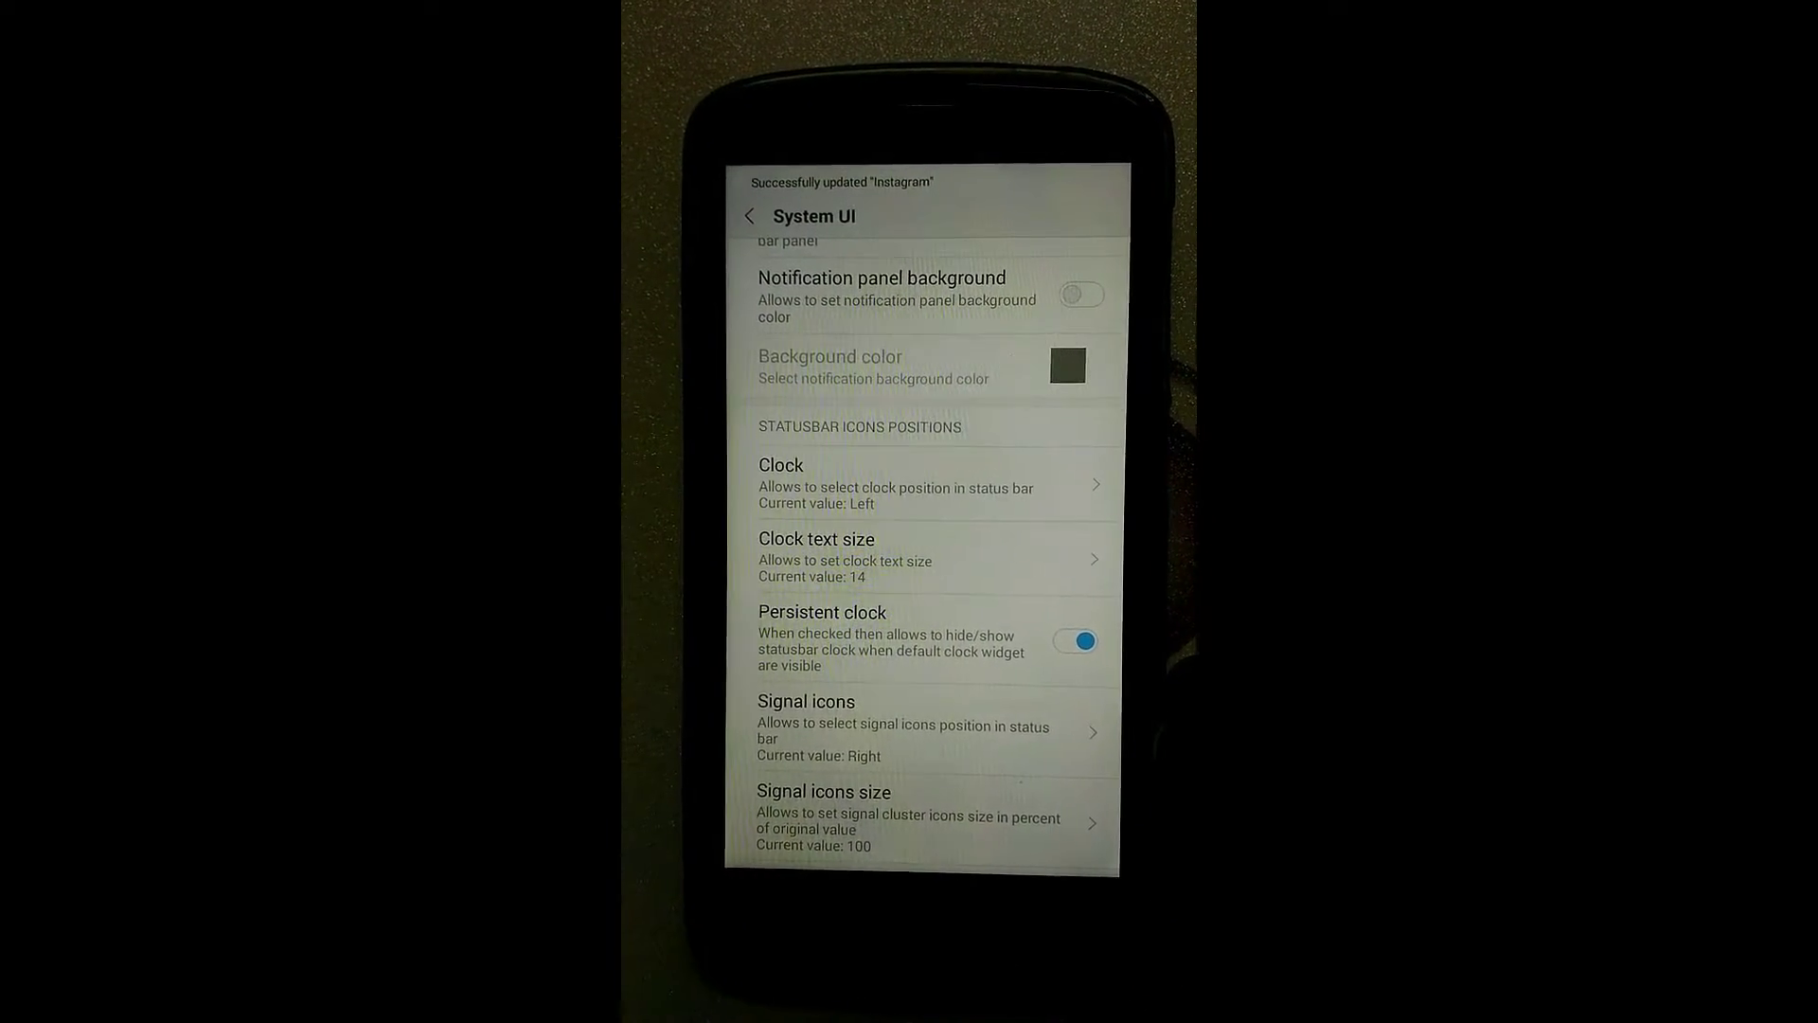
Try the clock position at Center, then settle on Left
click(980, 484)
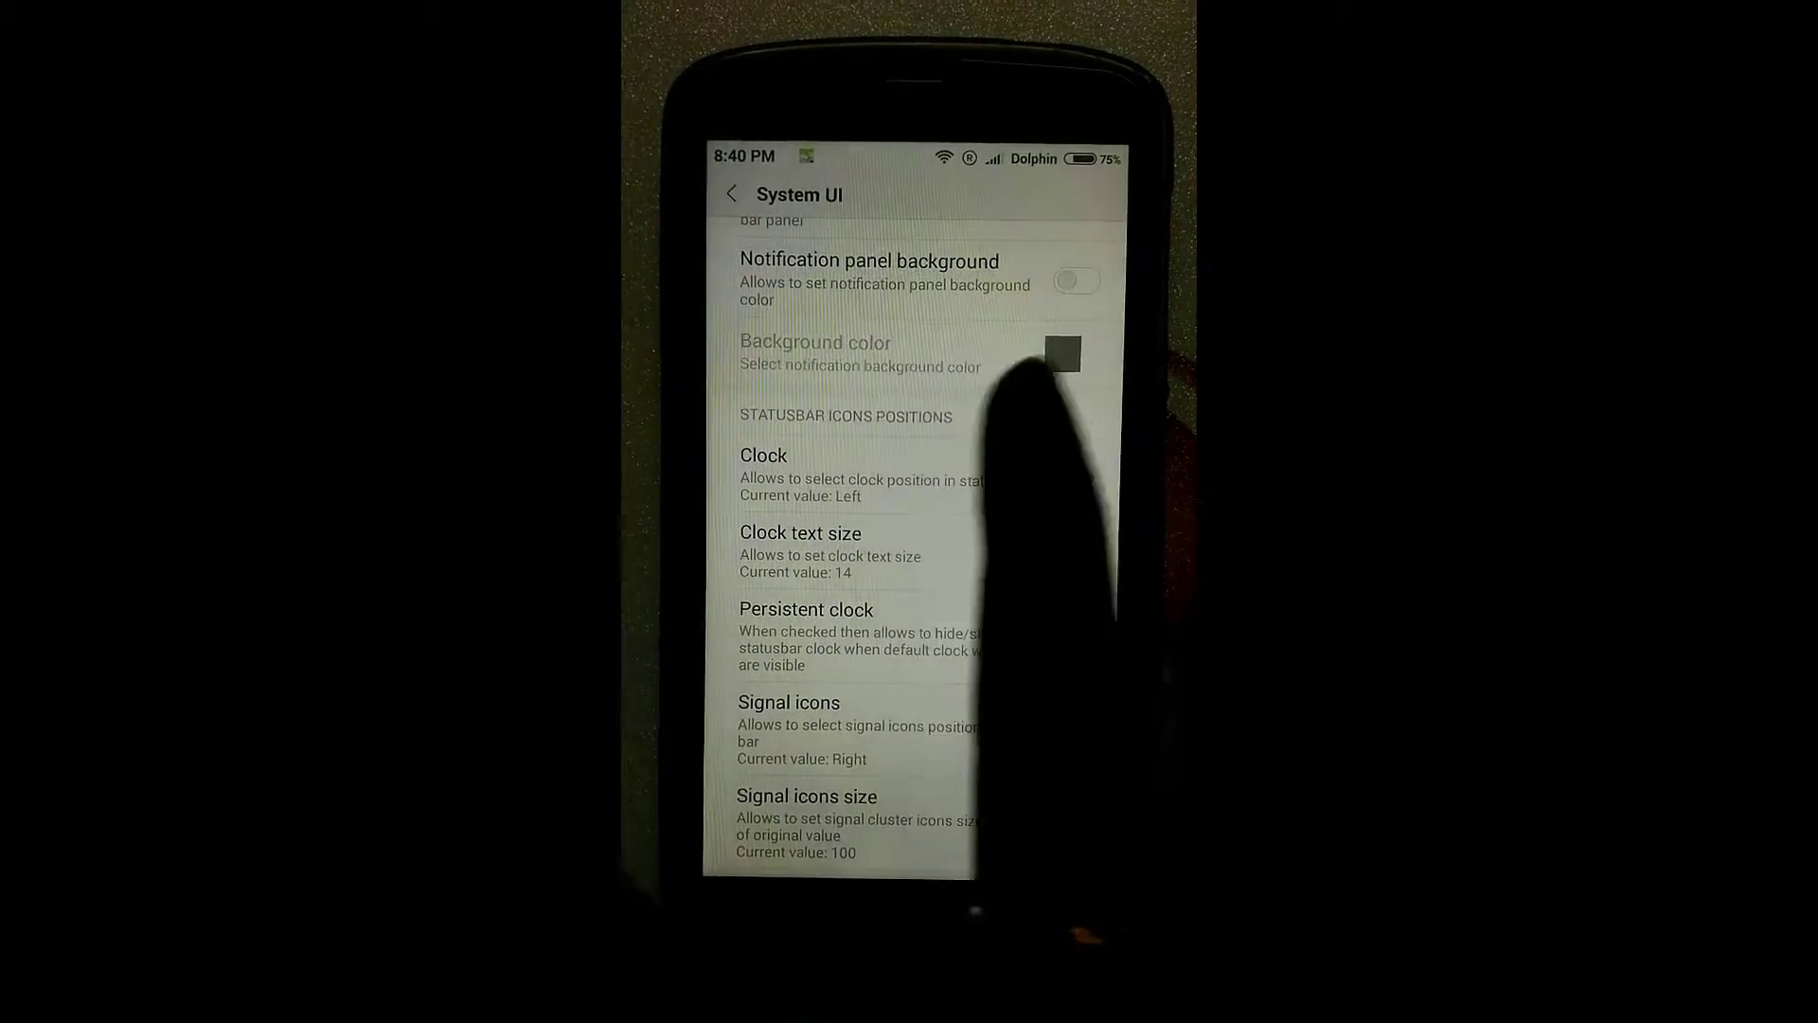
click(831, 723)
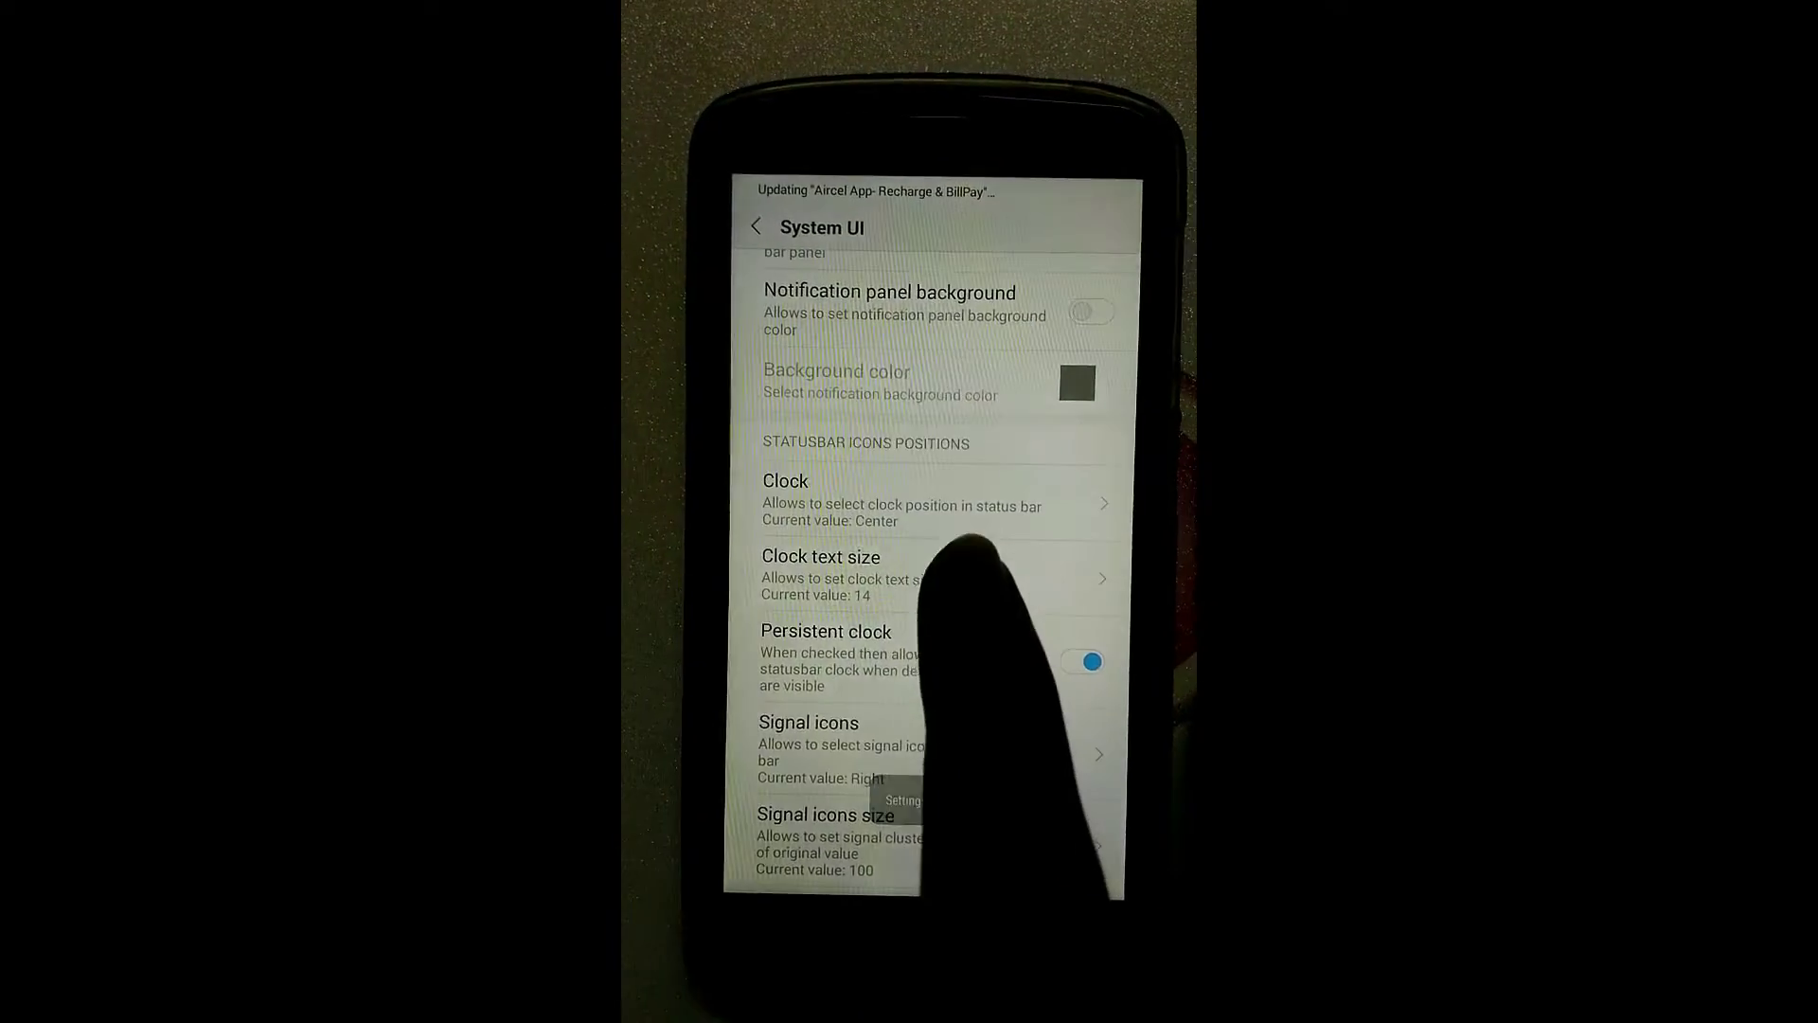
click(944, 499)
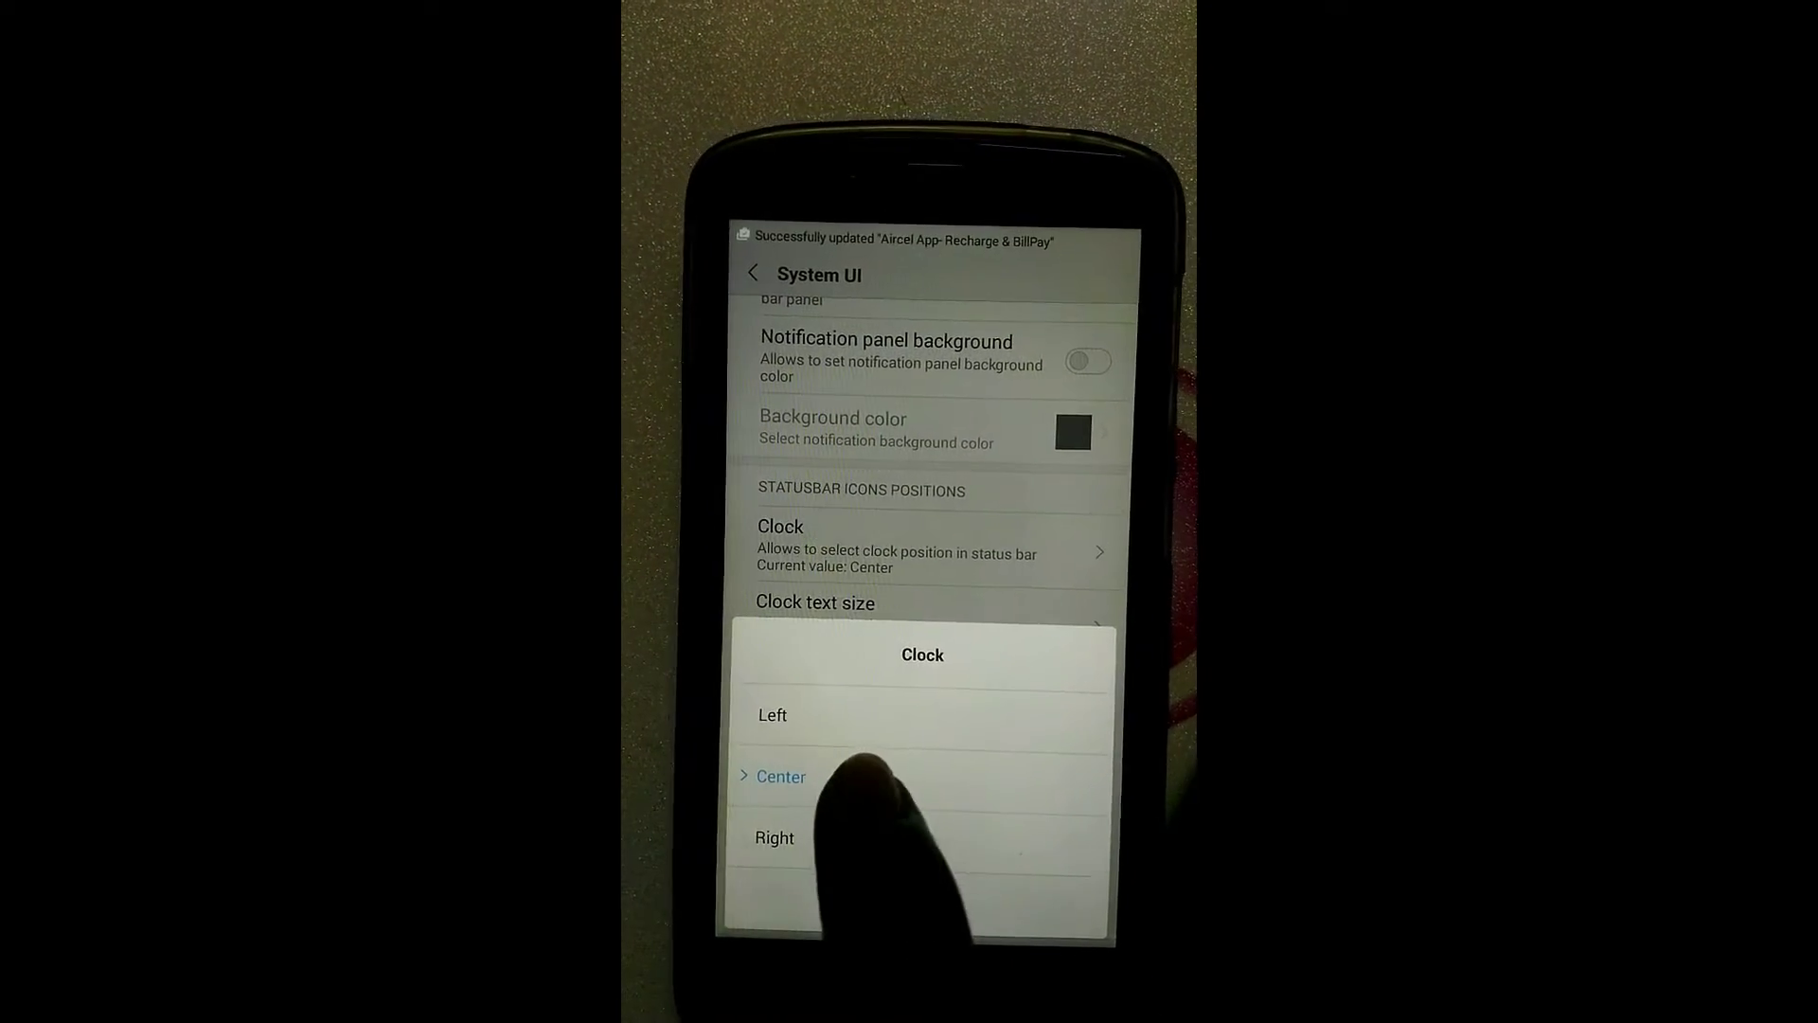
click(825, 713)
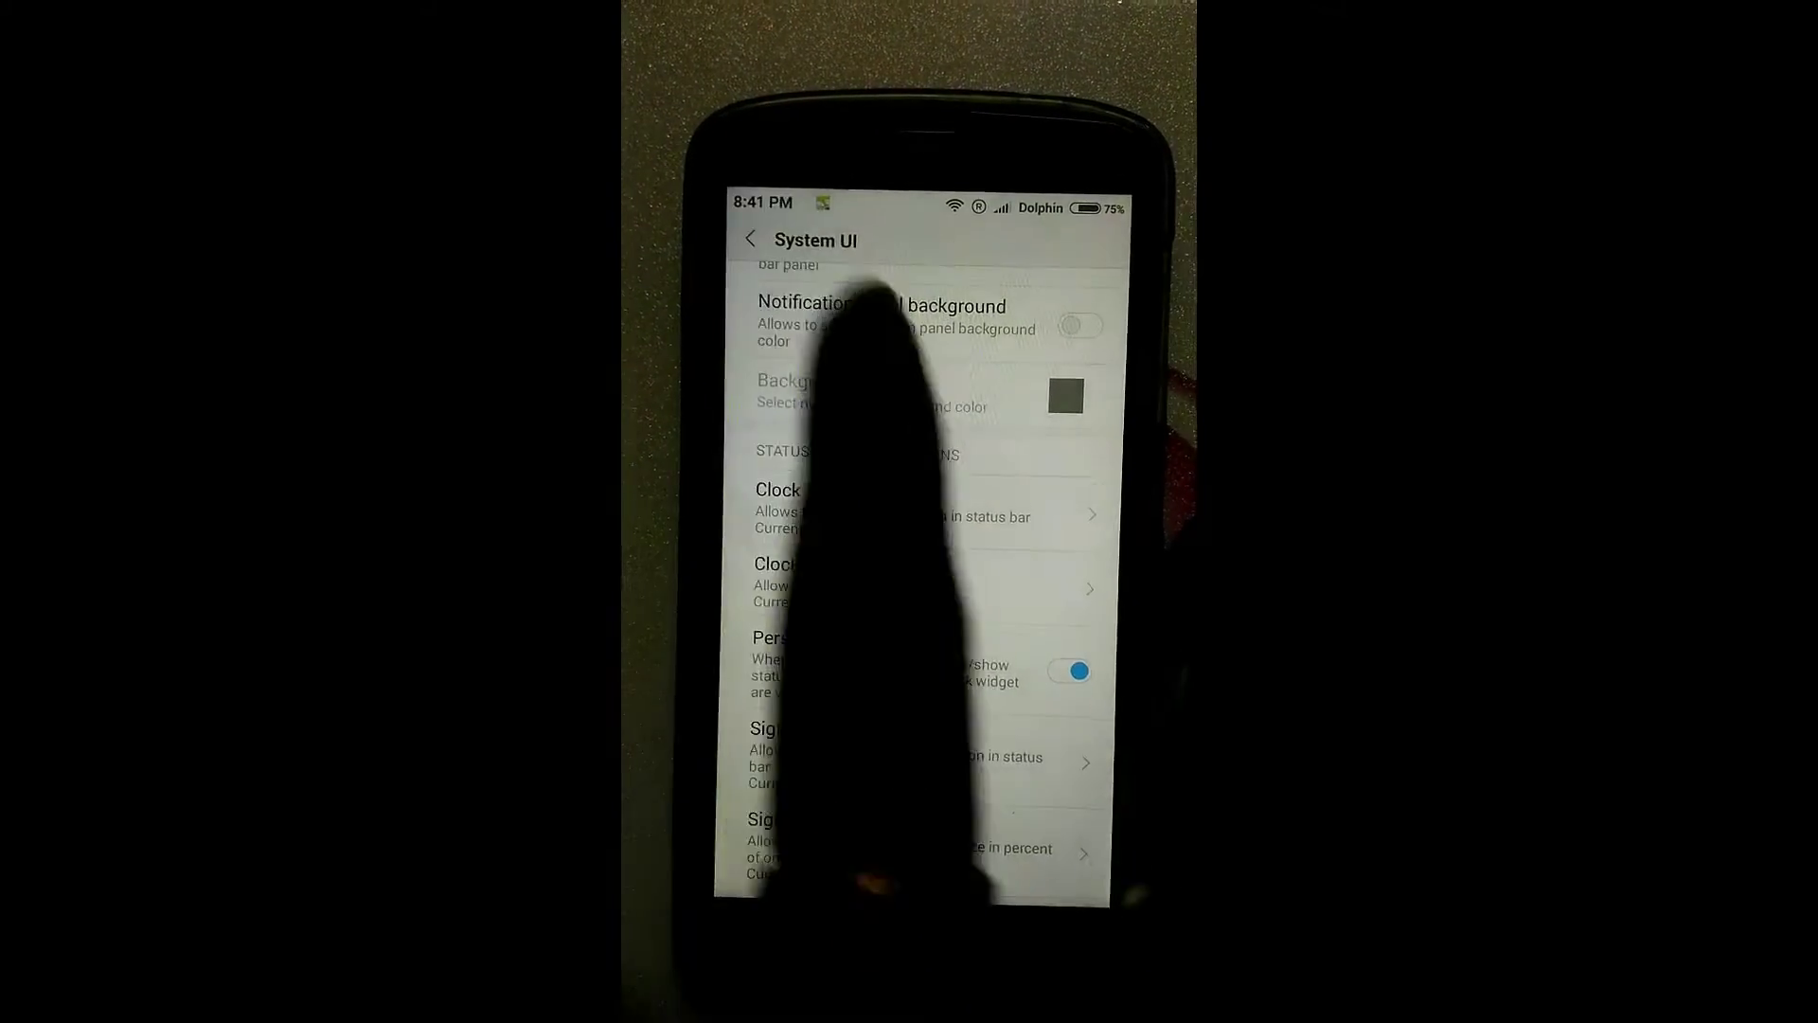
scroll(917, 853, down, 2)
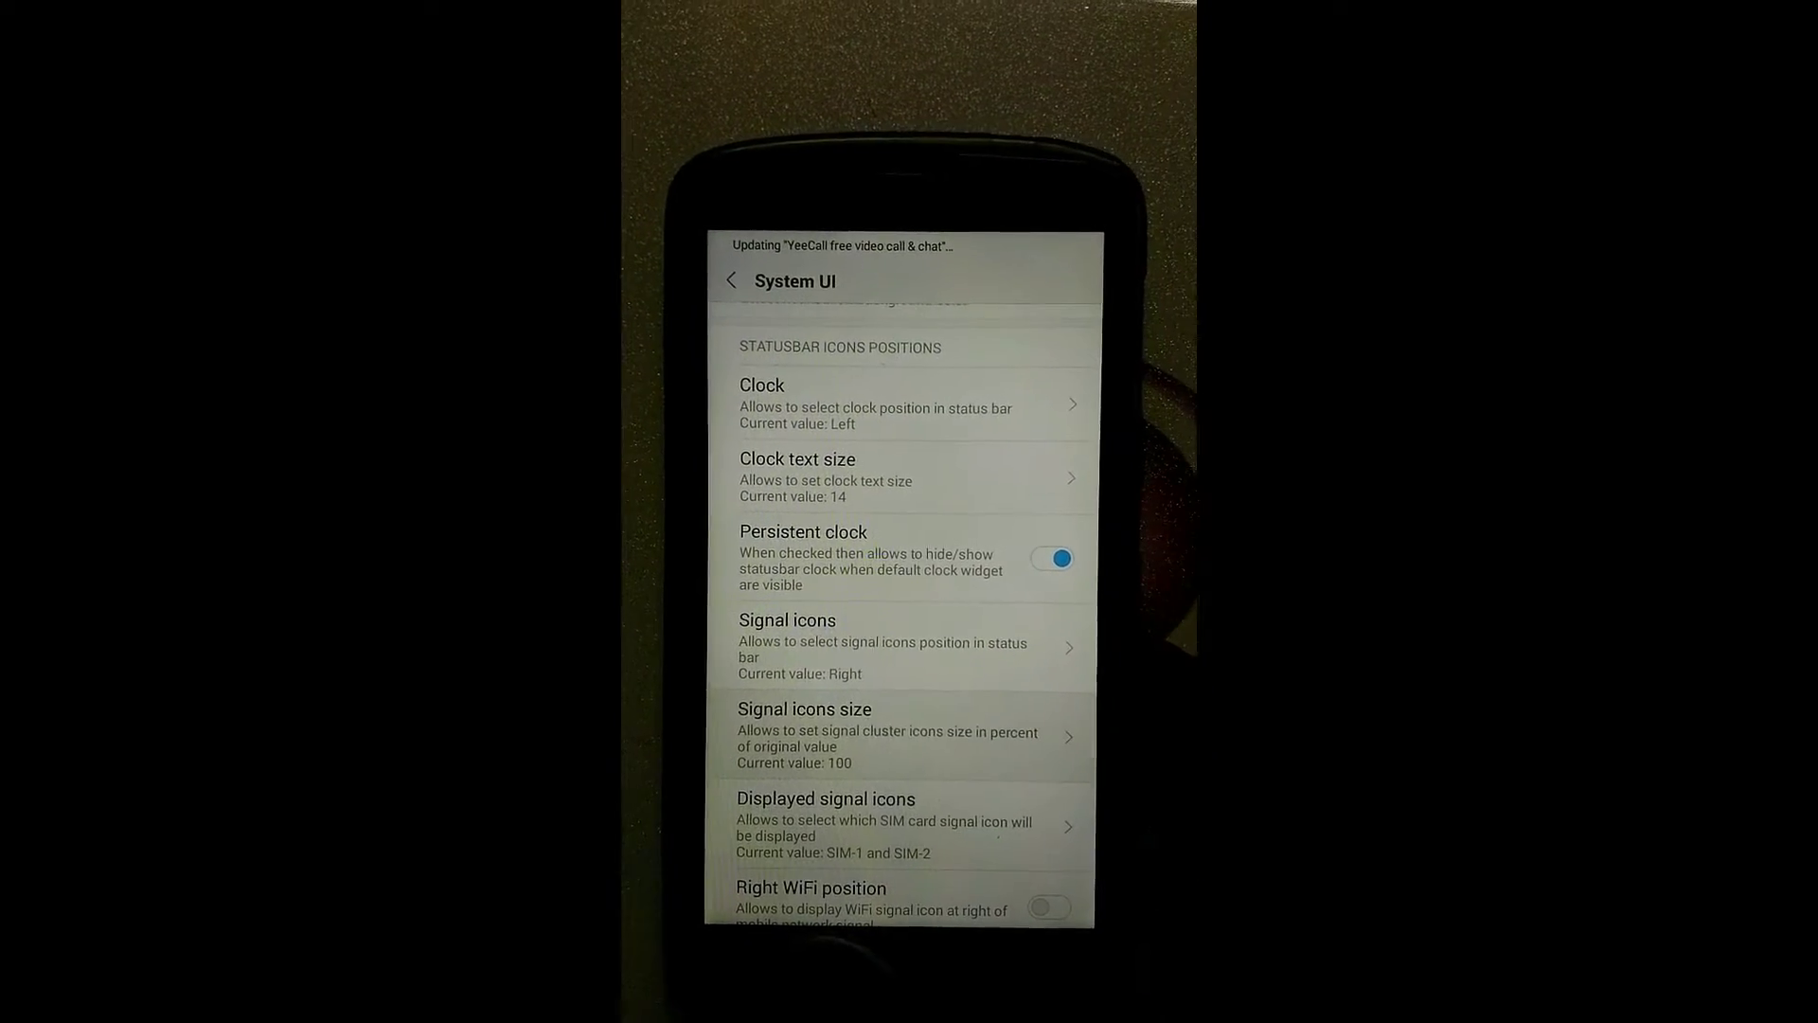
Set the Signal icons size slider to 145 and apply it
click(853, 732)
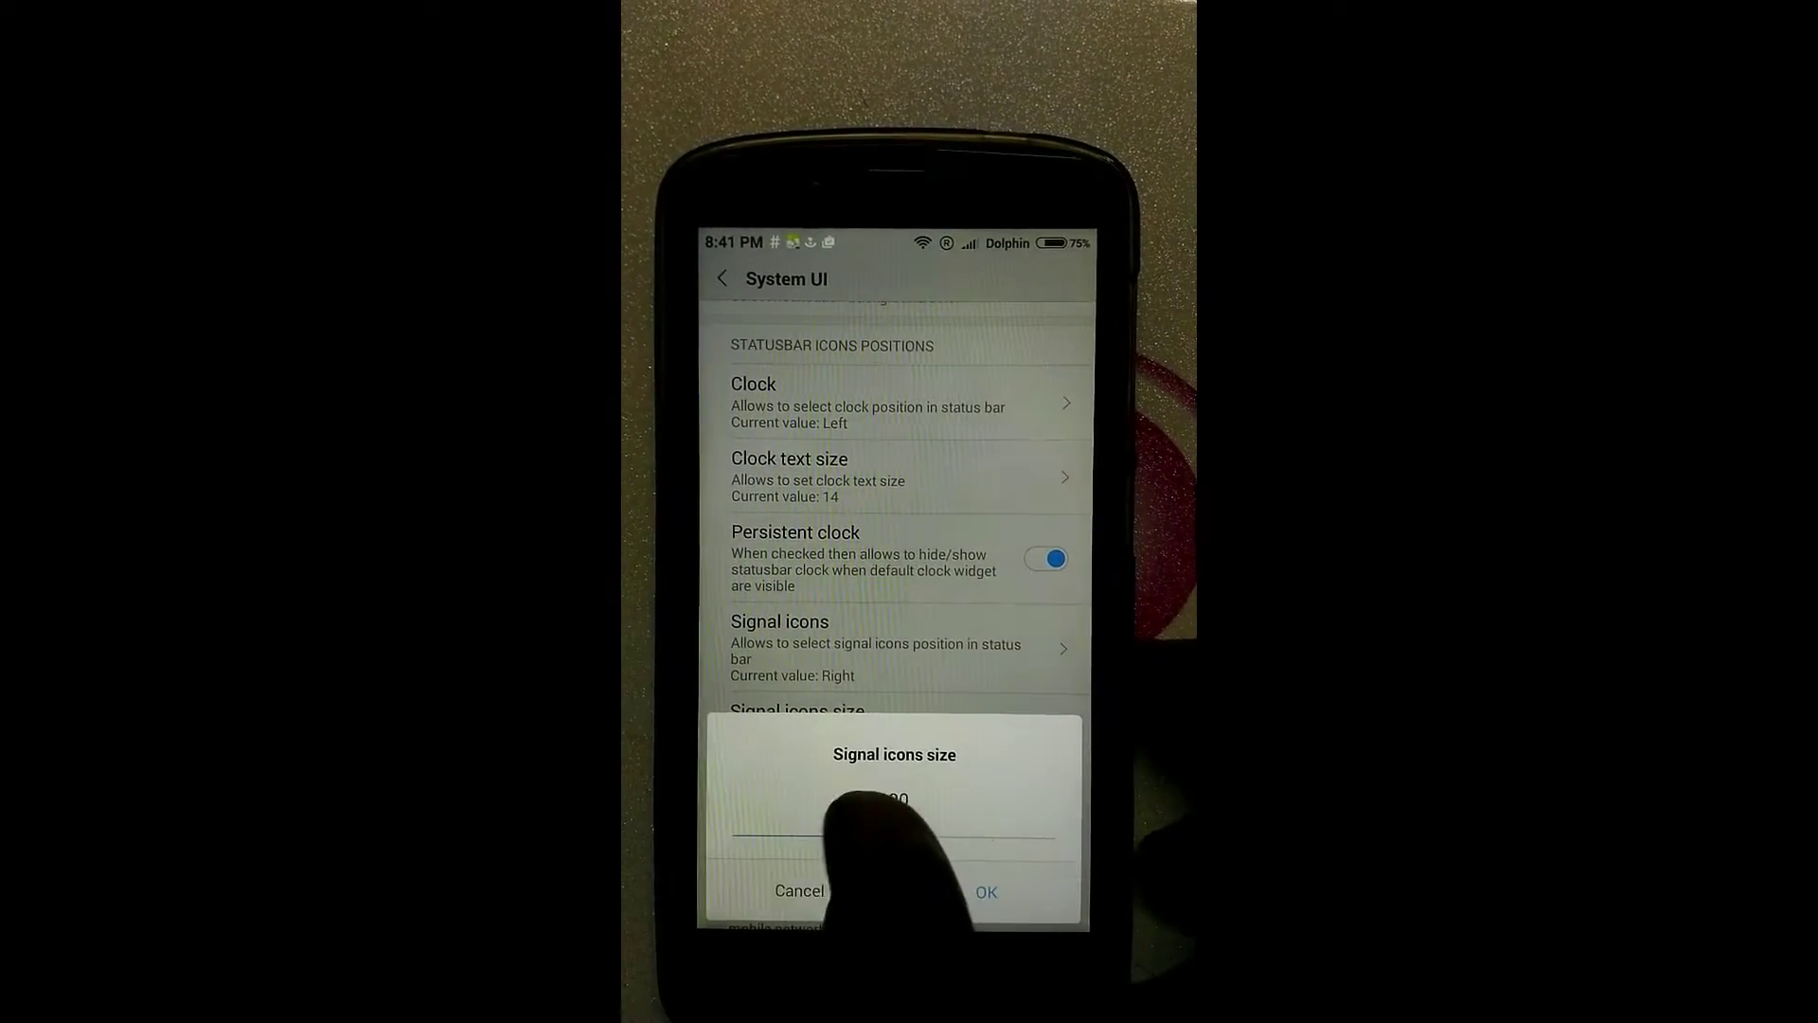
drag(869, 834, 950, 835)
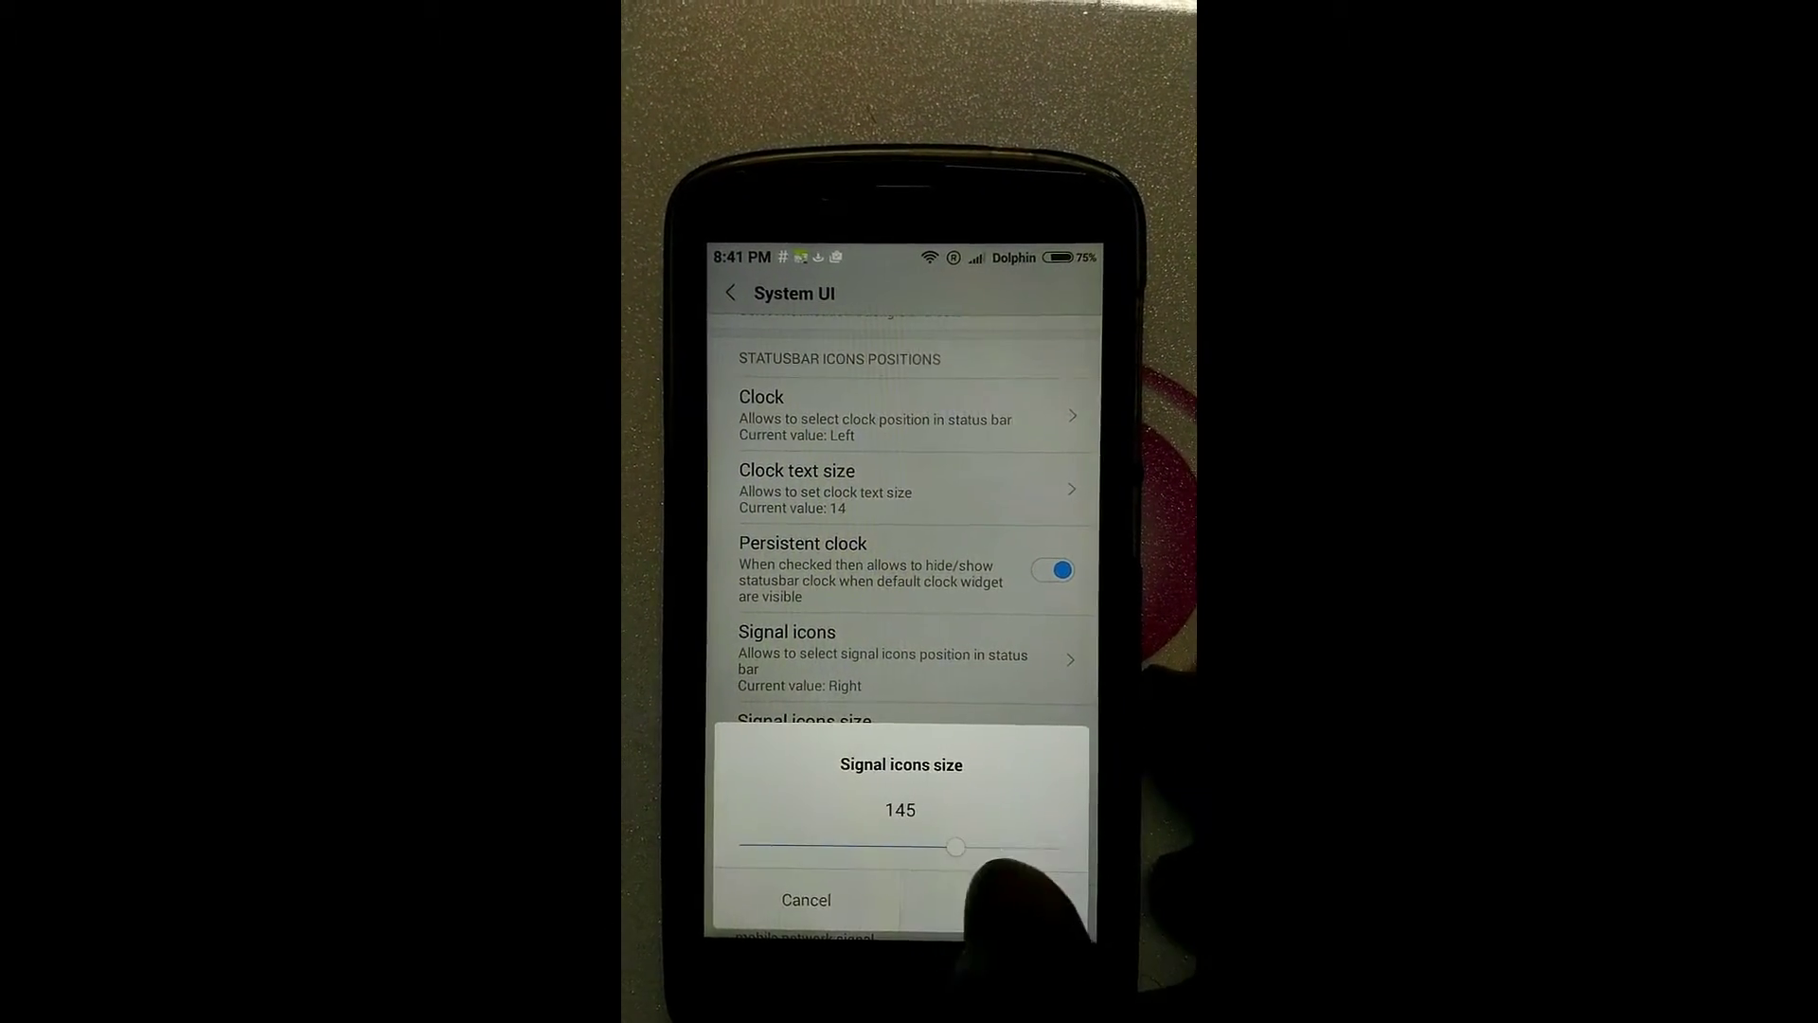
click(989, 900)
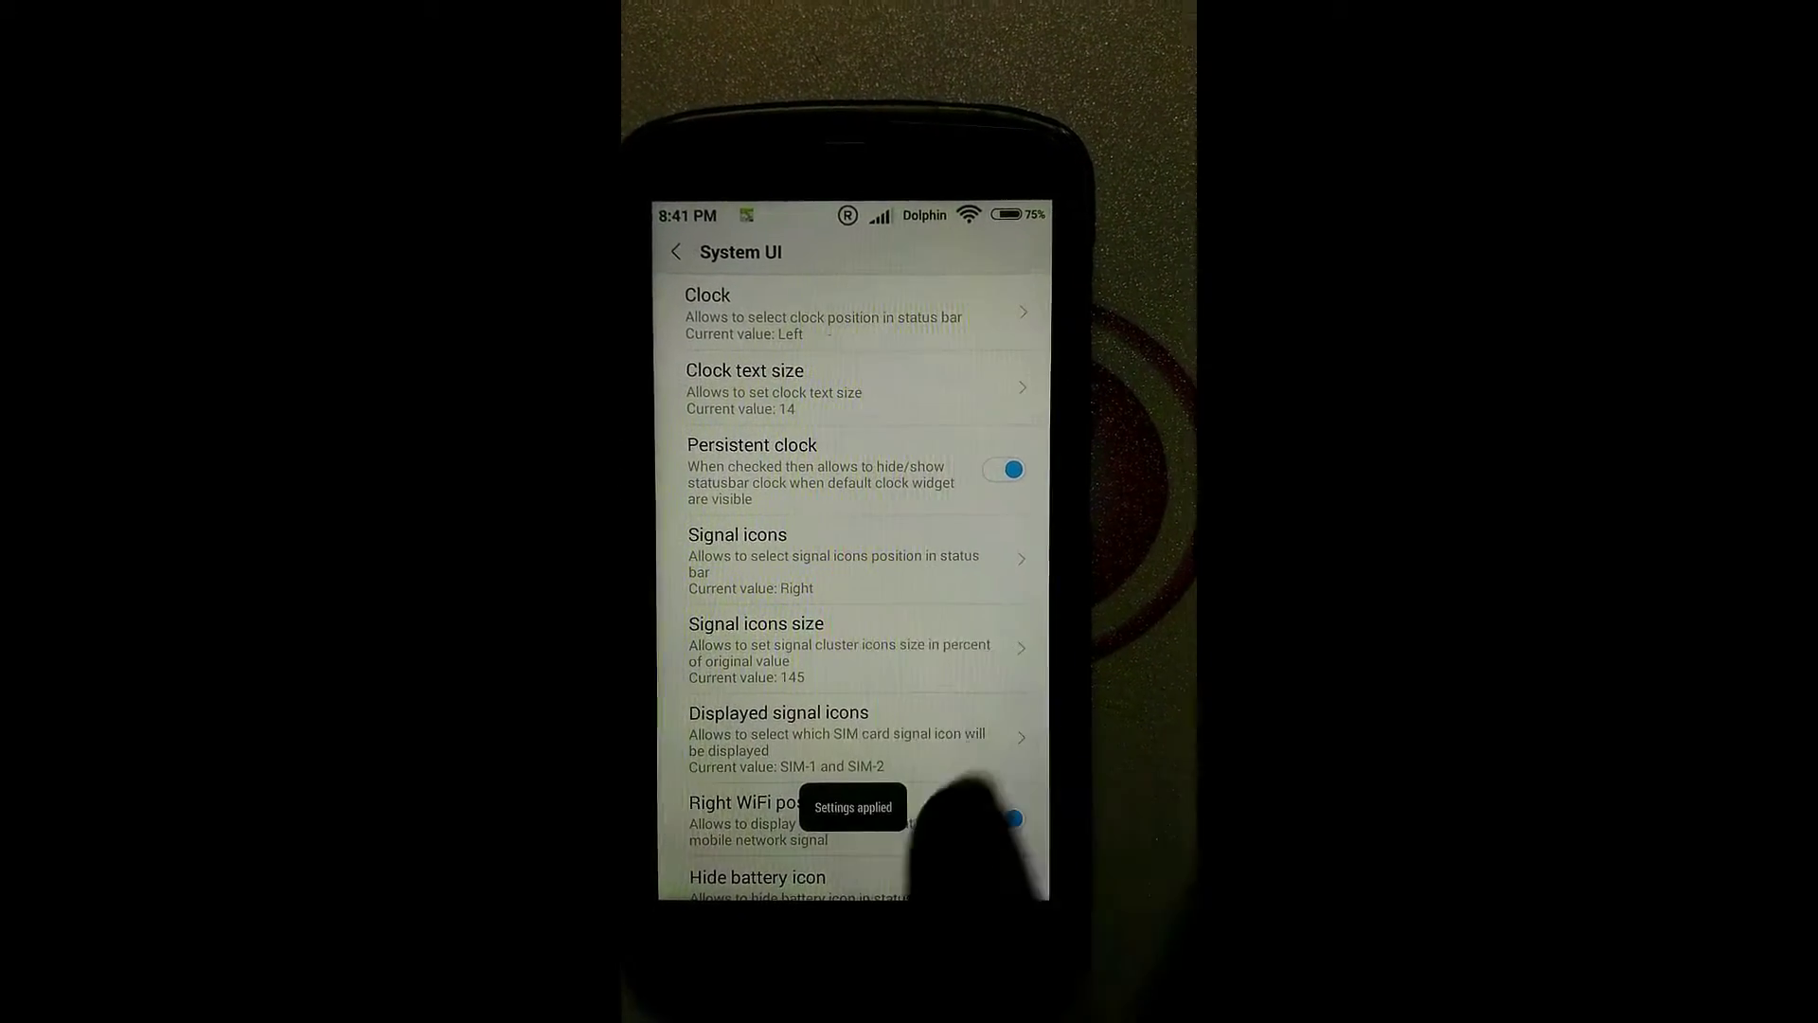
scroll(839, 569, down, 4)
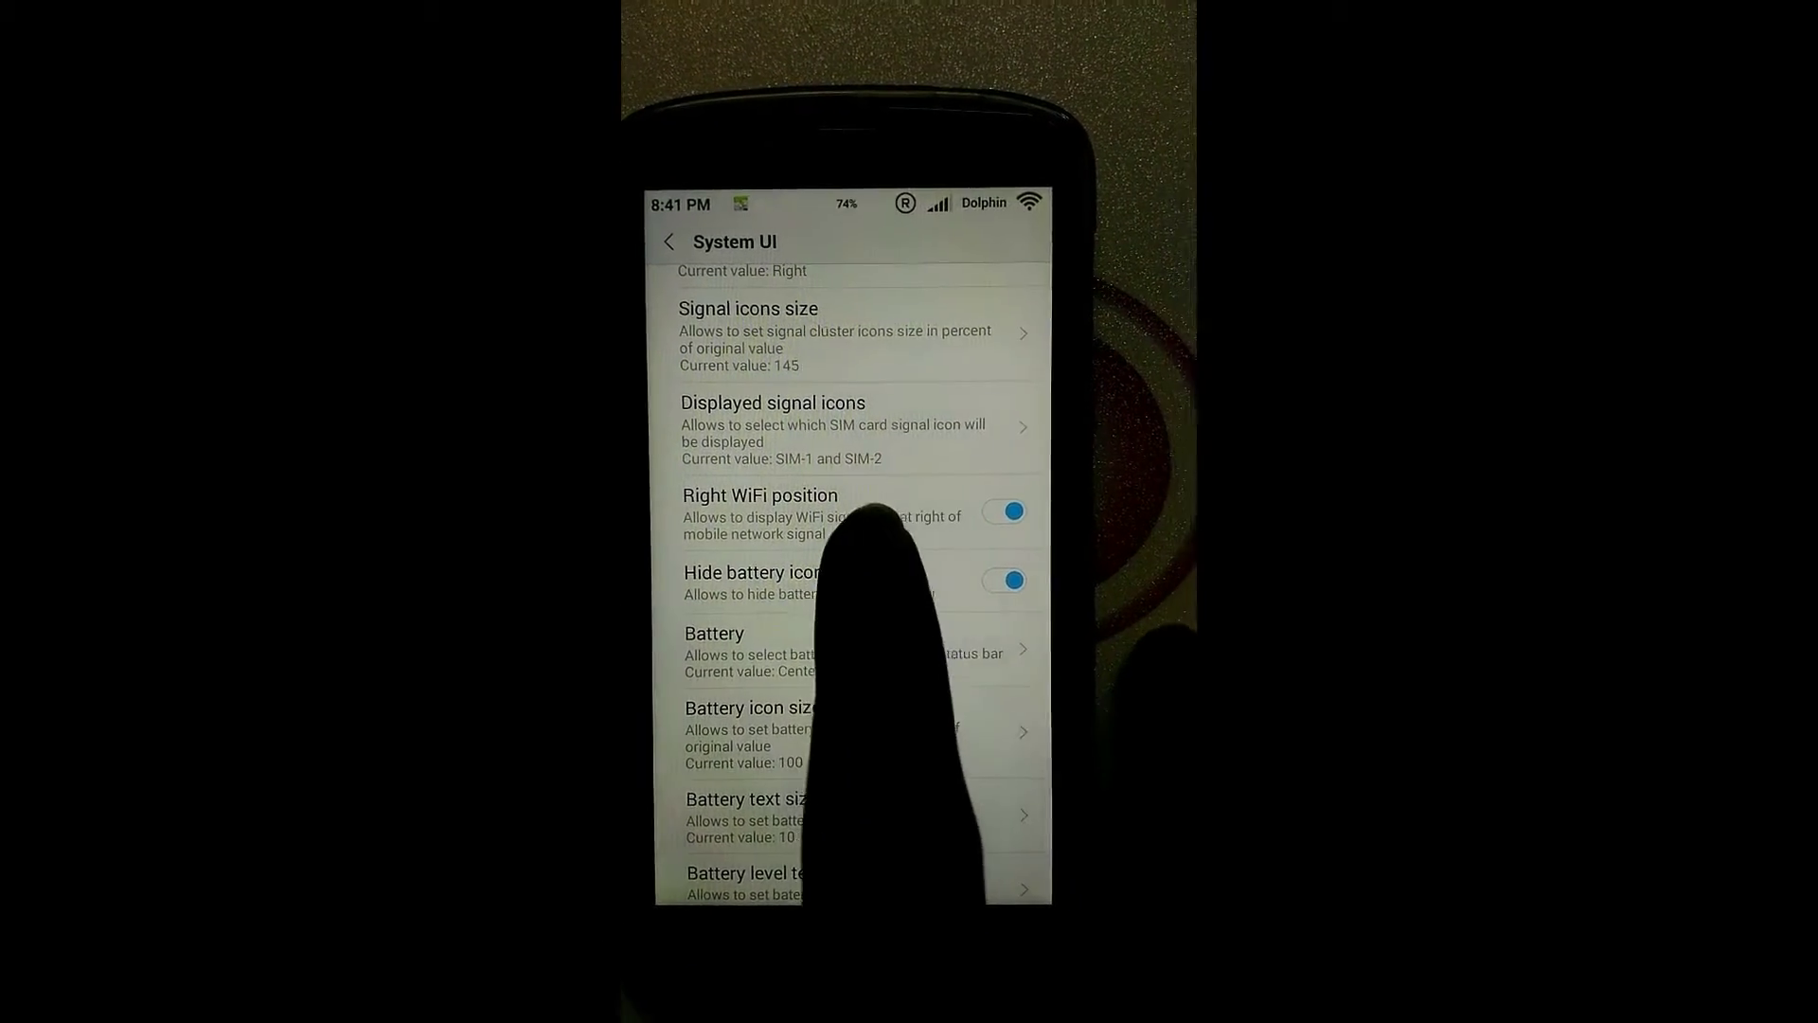
Unhide the battery icon and set its size to 165
click(924, 587)
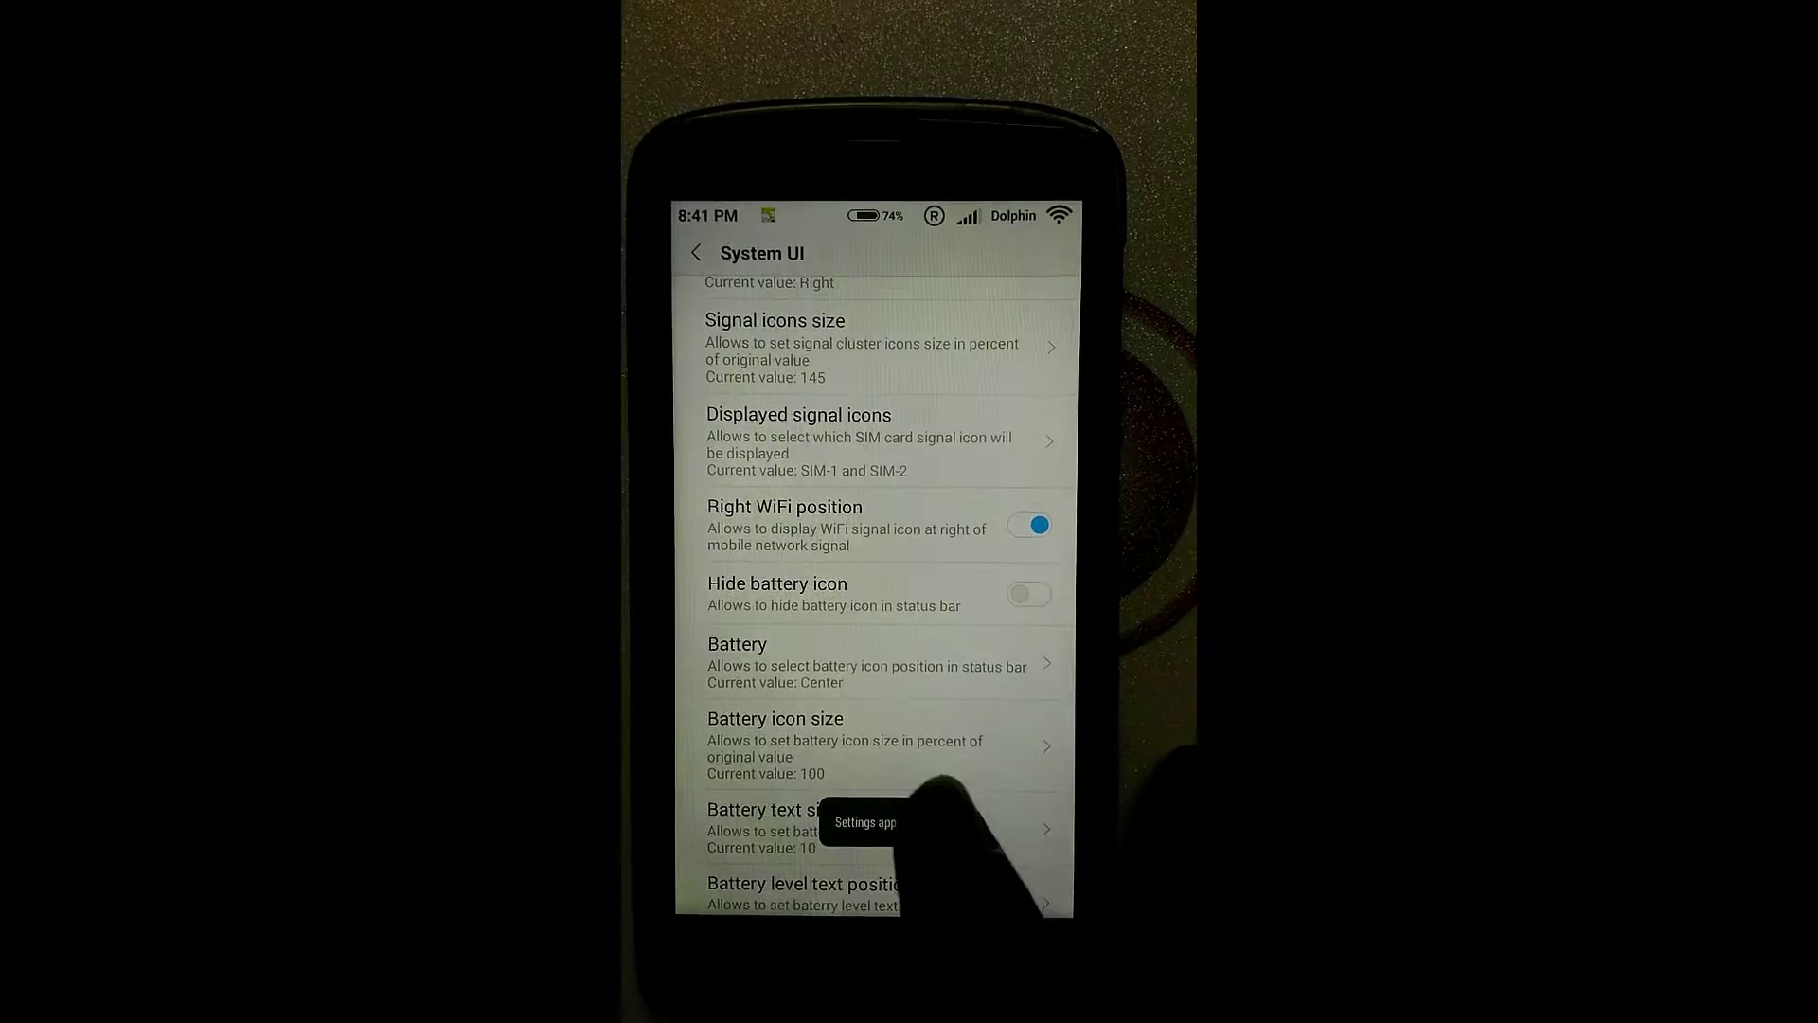
click(877, 725)
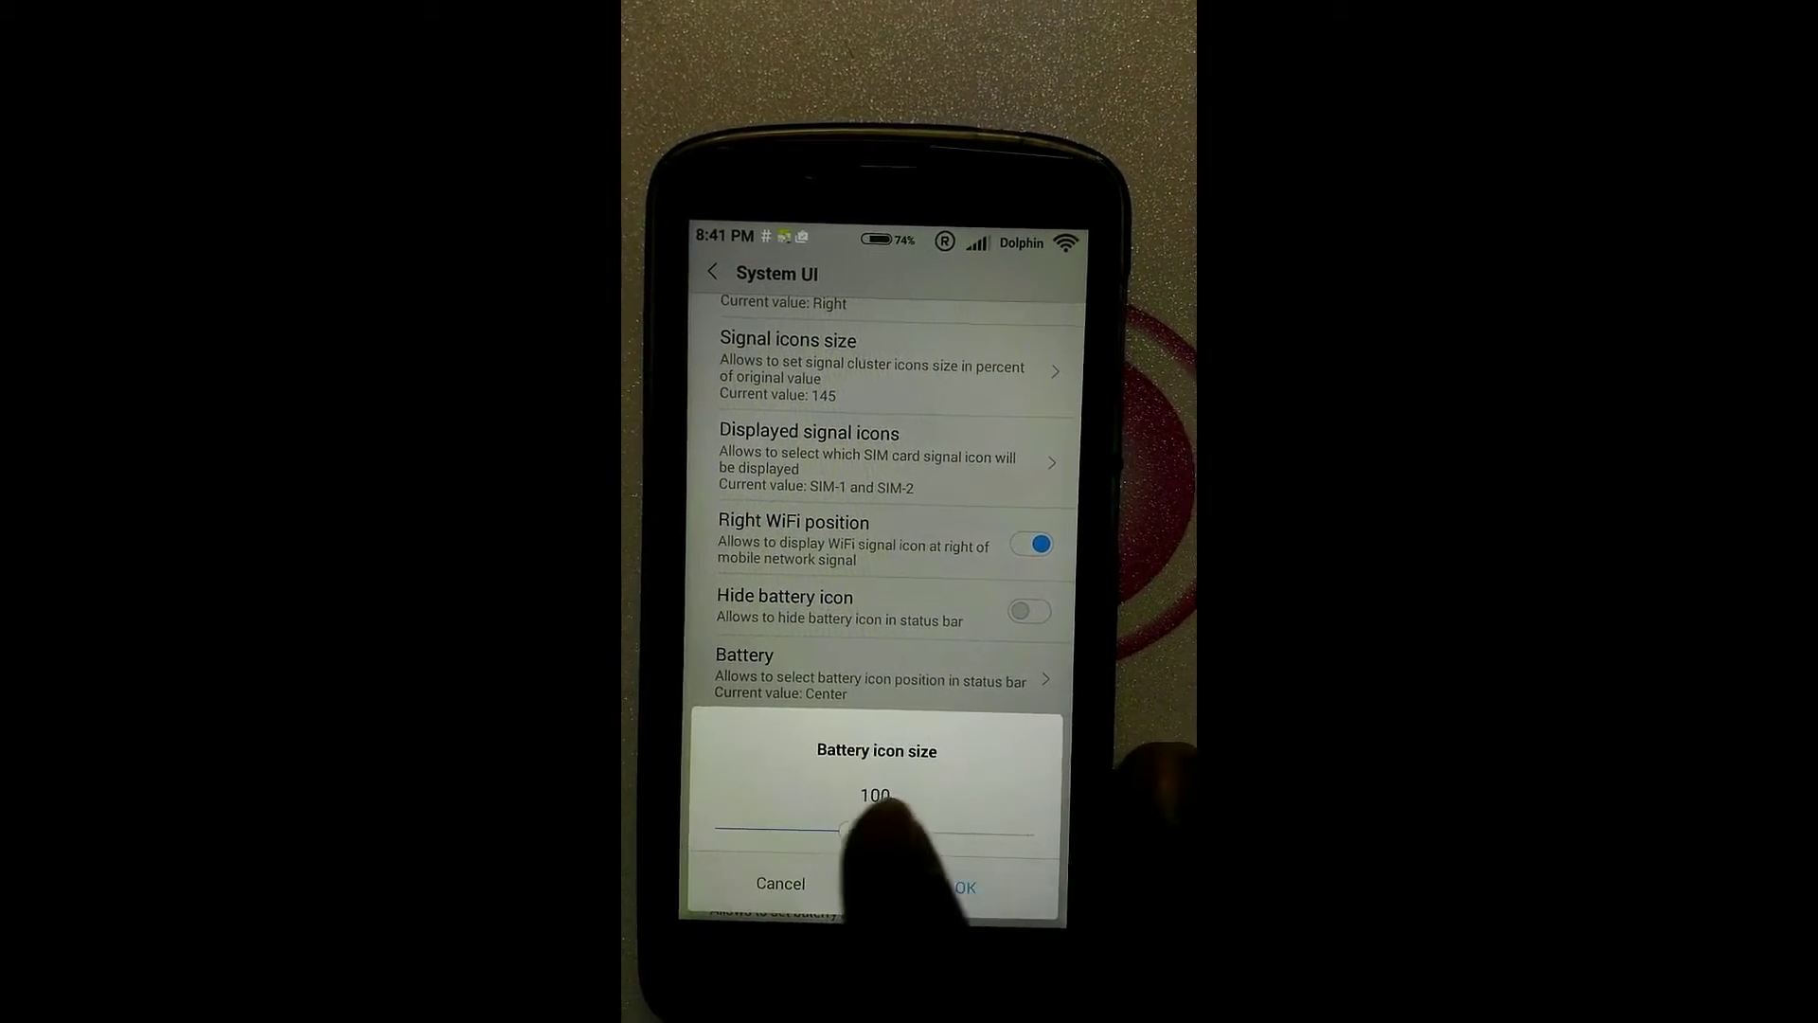
click(977, 883)
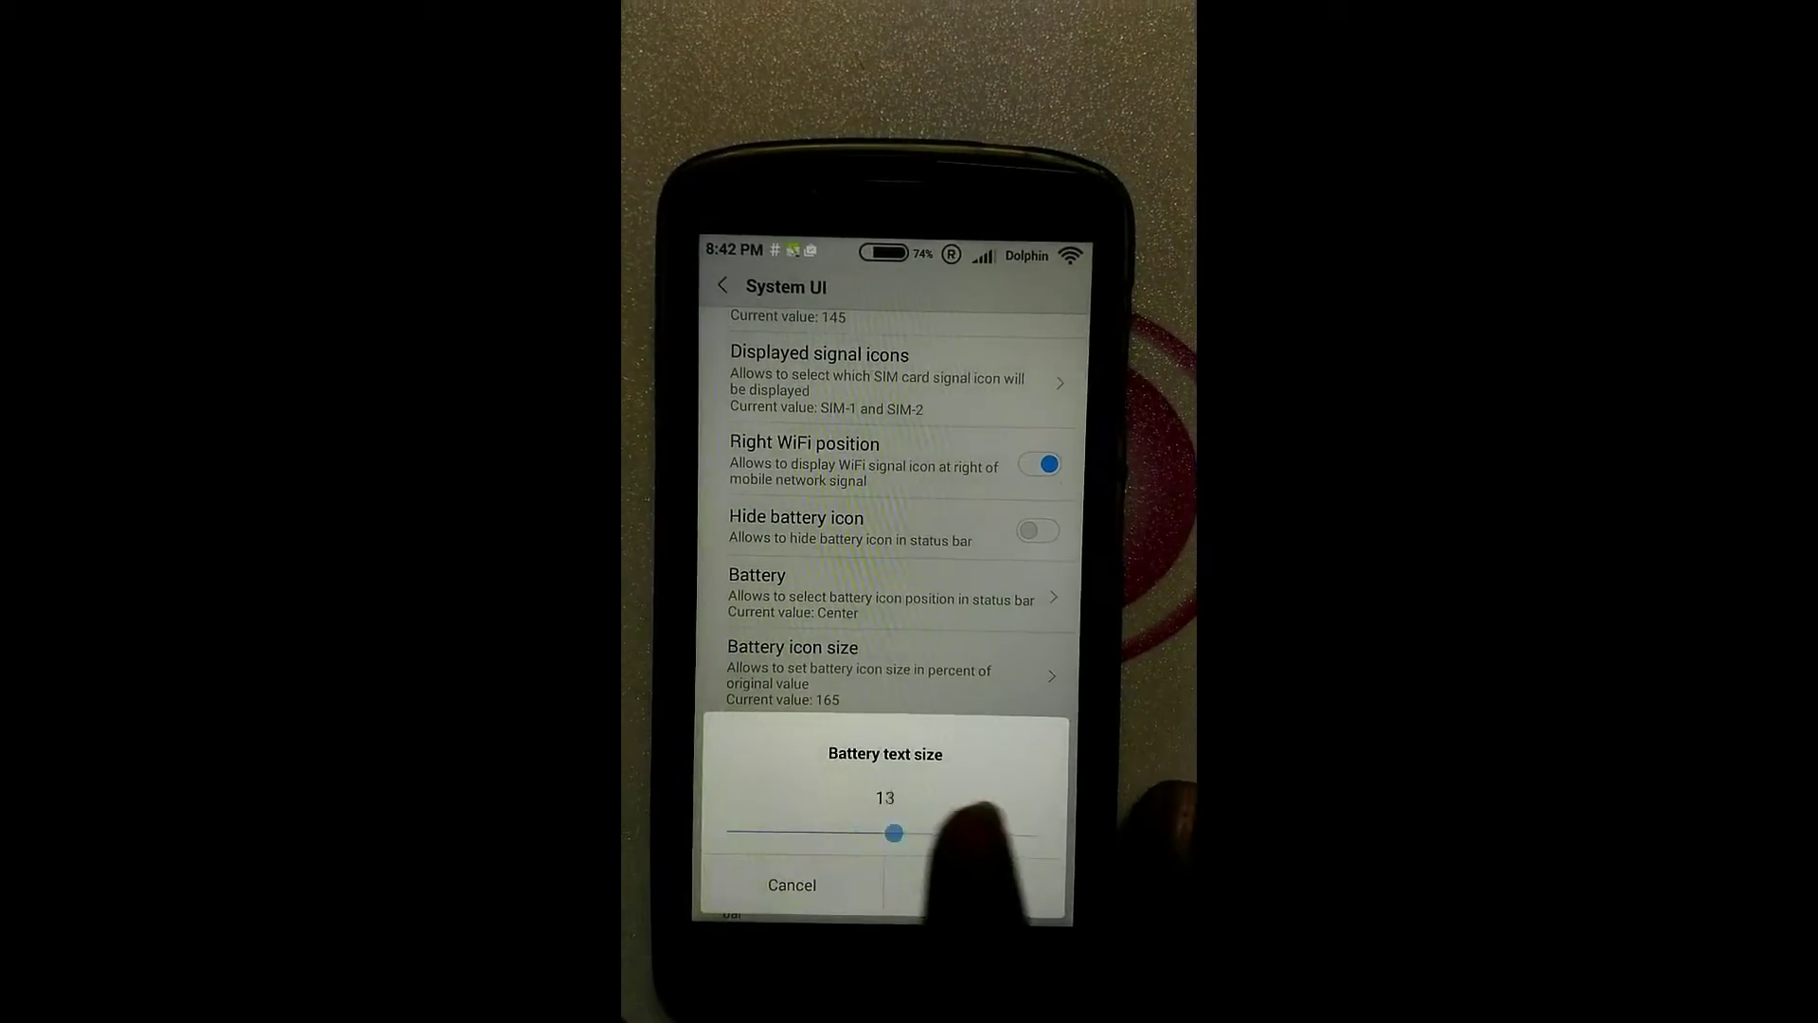
Set battery text size to 19, lower it to 14, then go to Screen tweaks
click(977, 888)
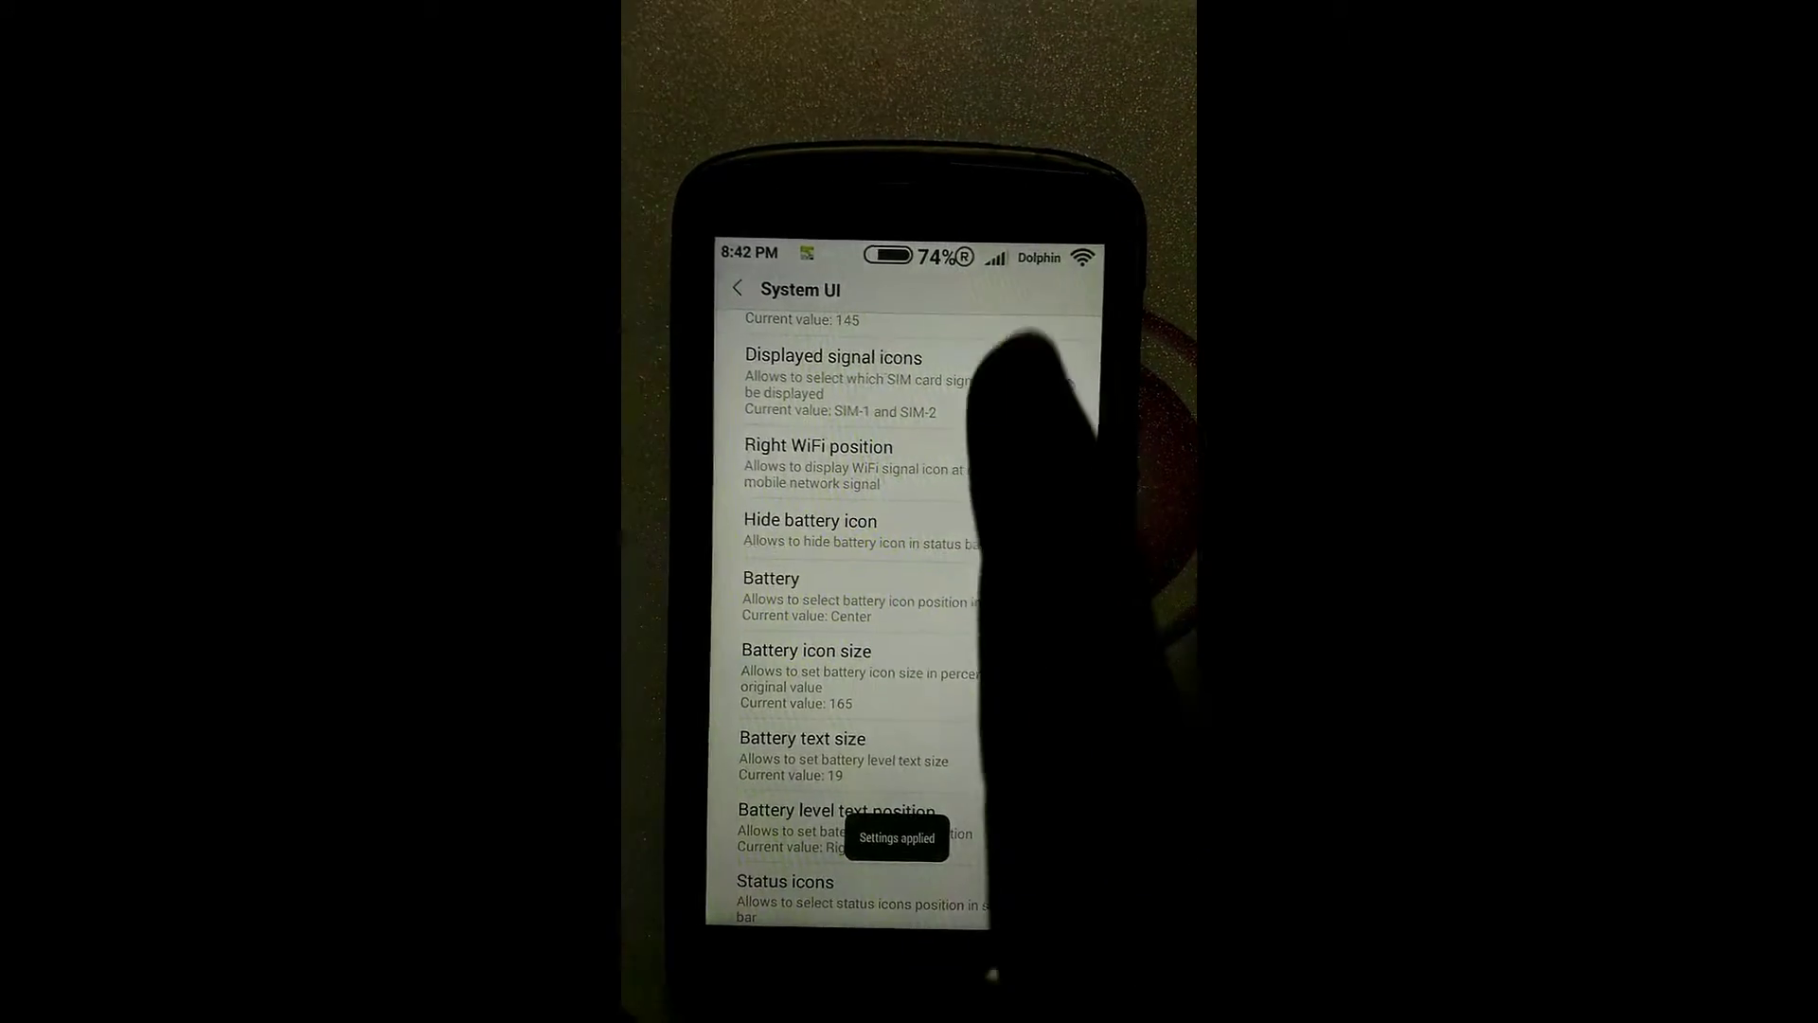
click(892, 736)
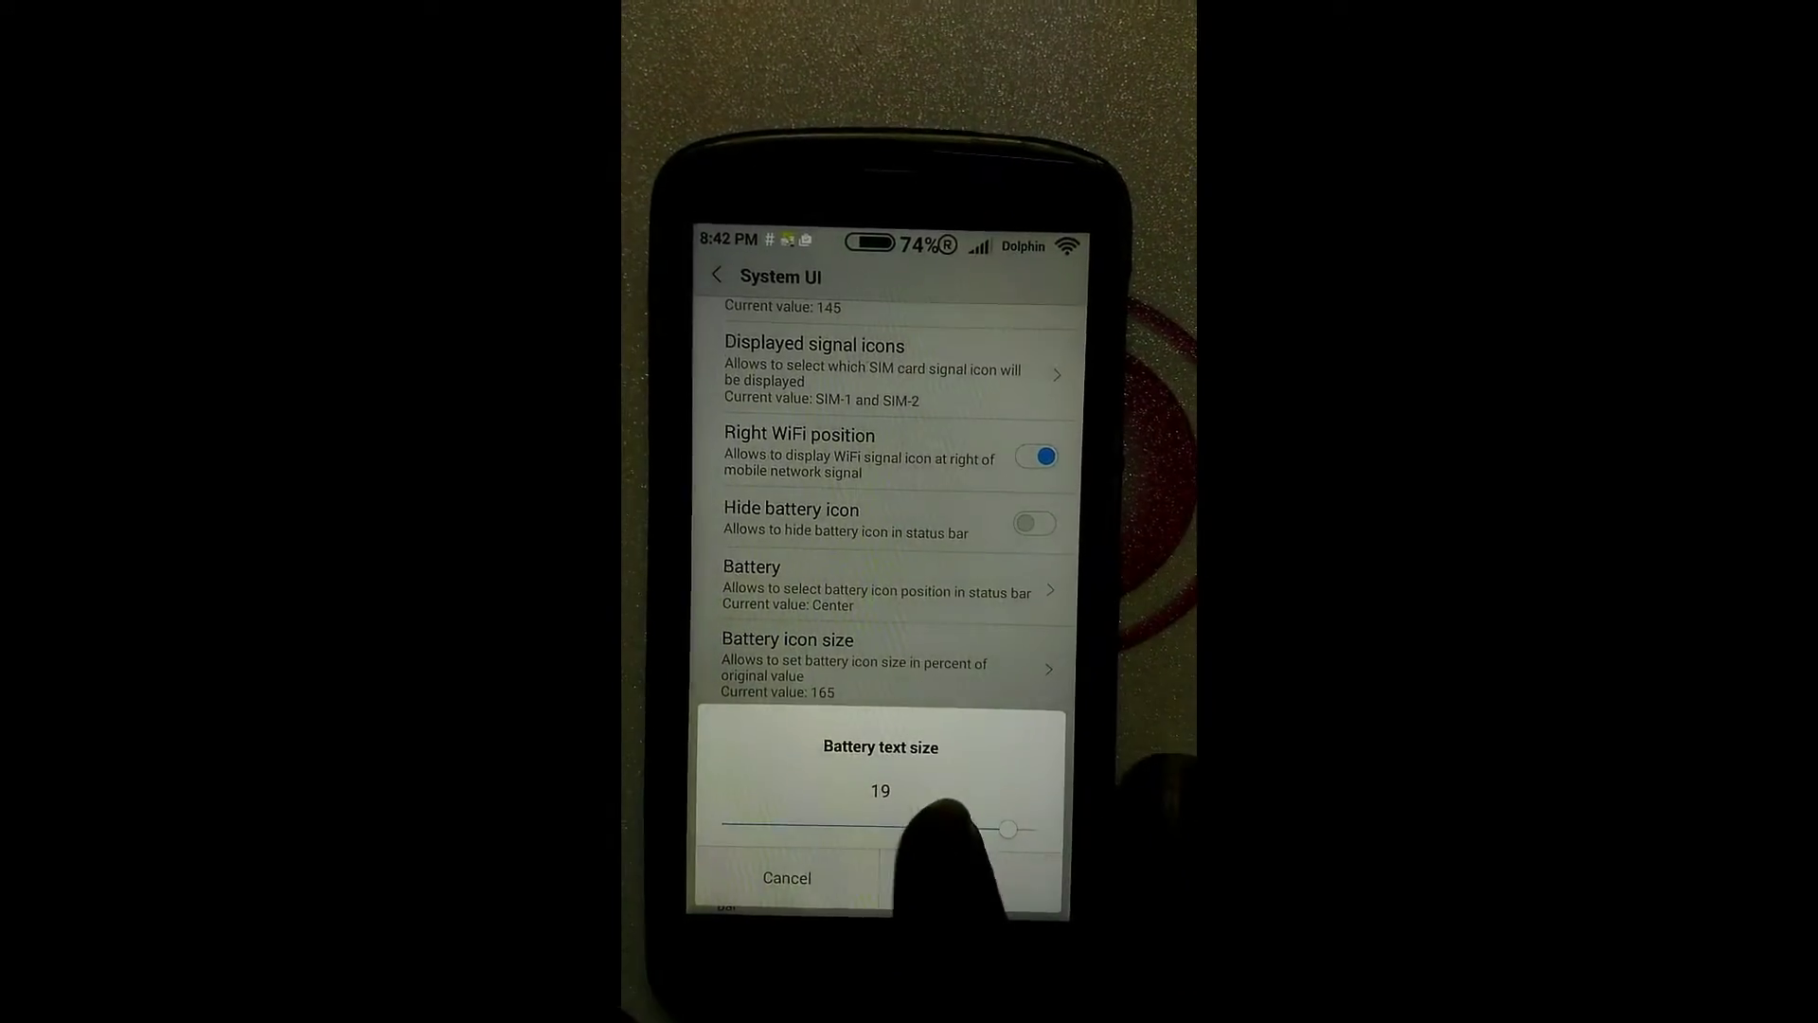
drag(1001, 803, 937, 750)
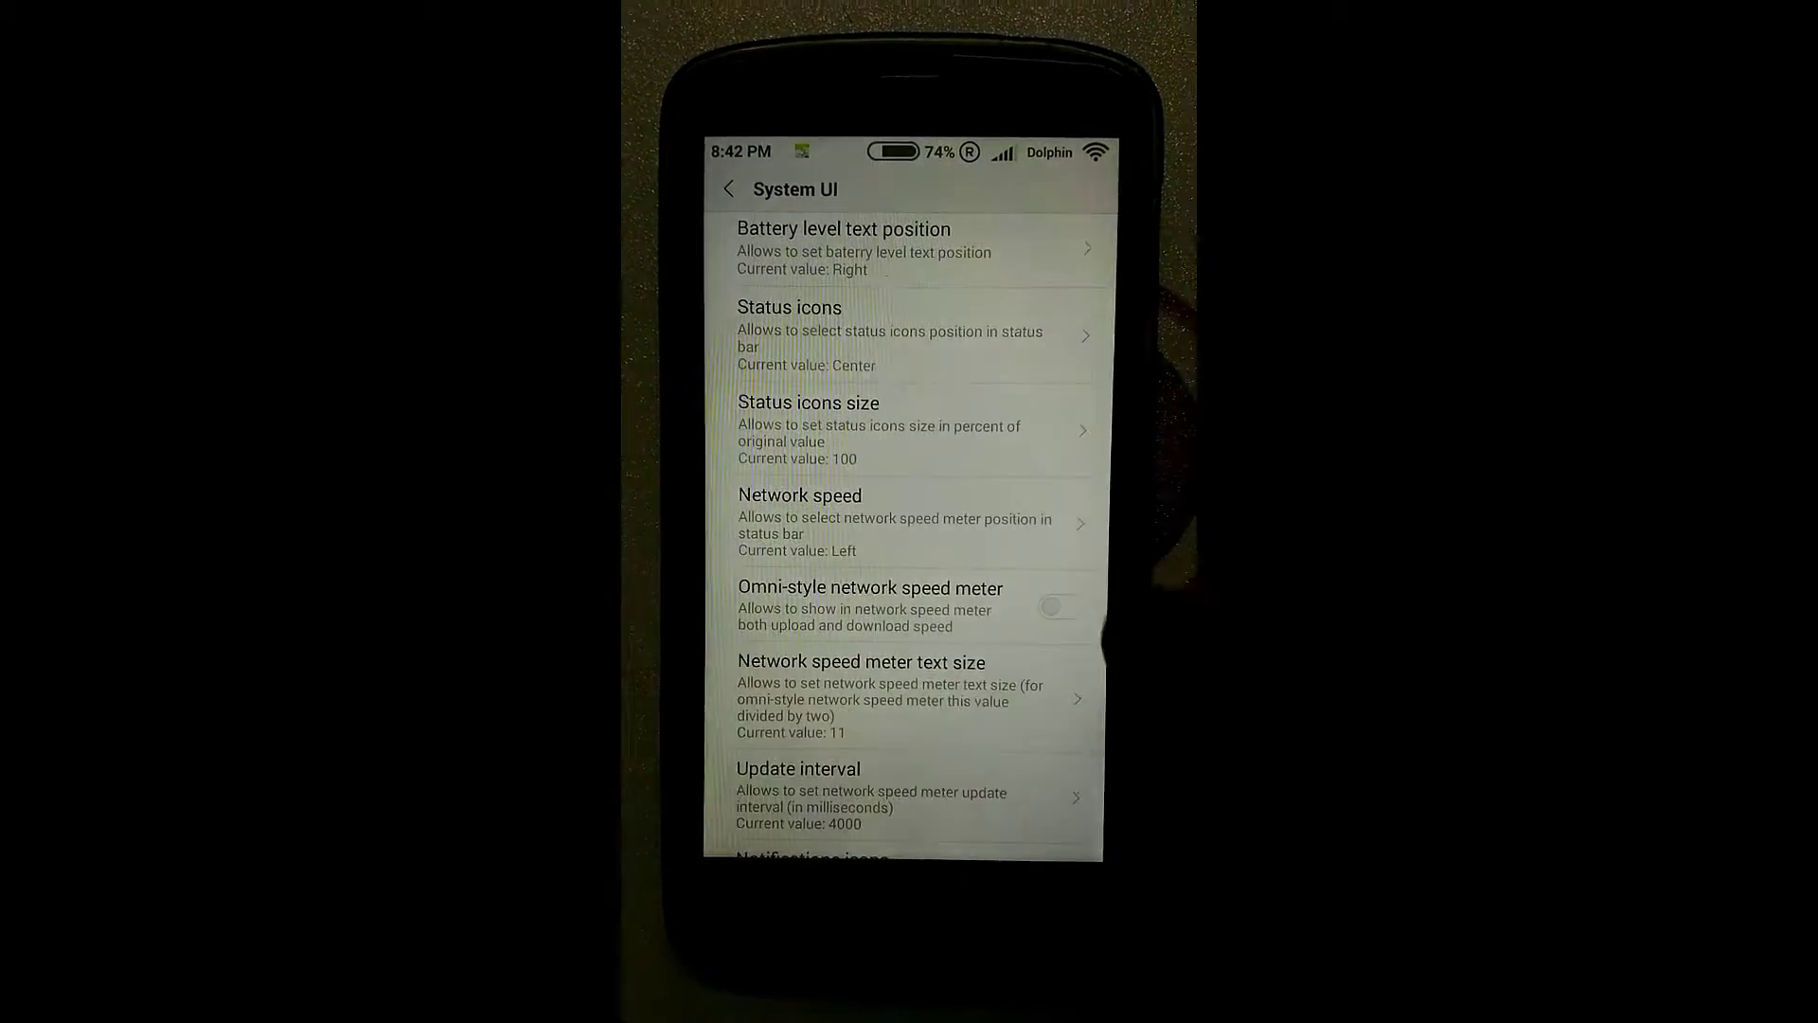
drag(895, 681, 887, 428)
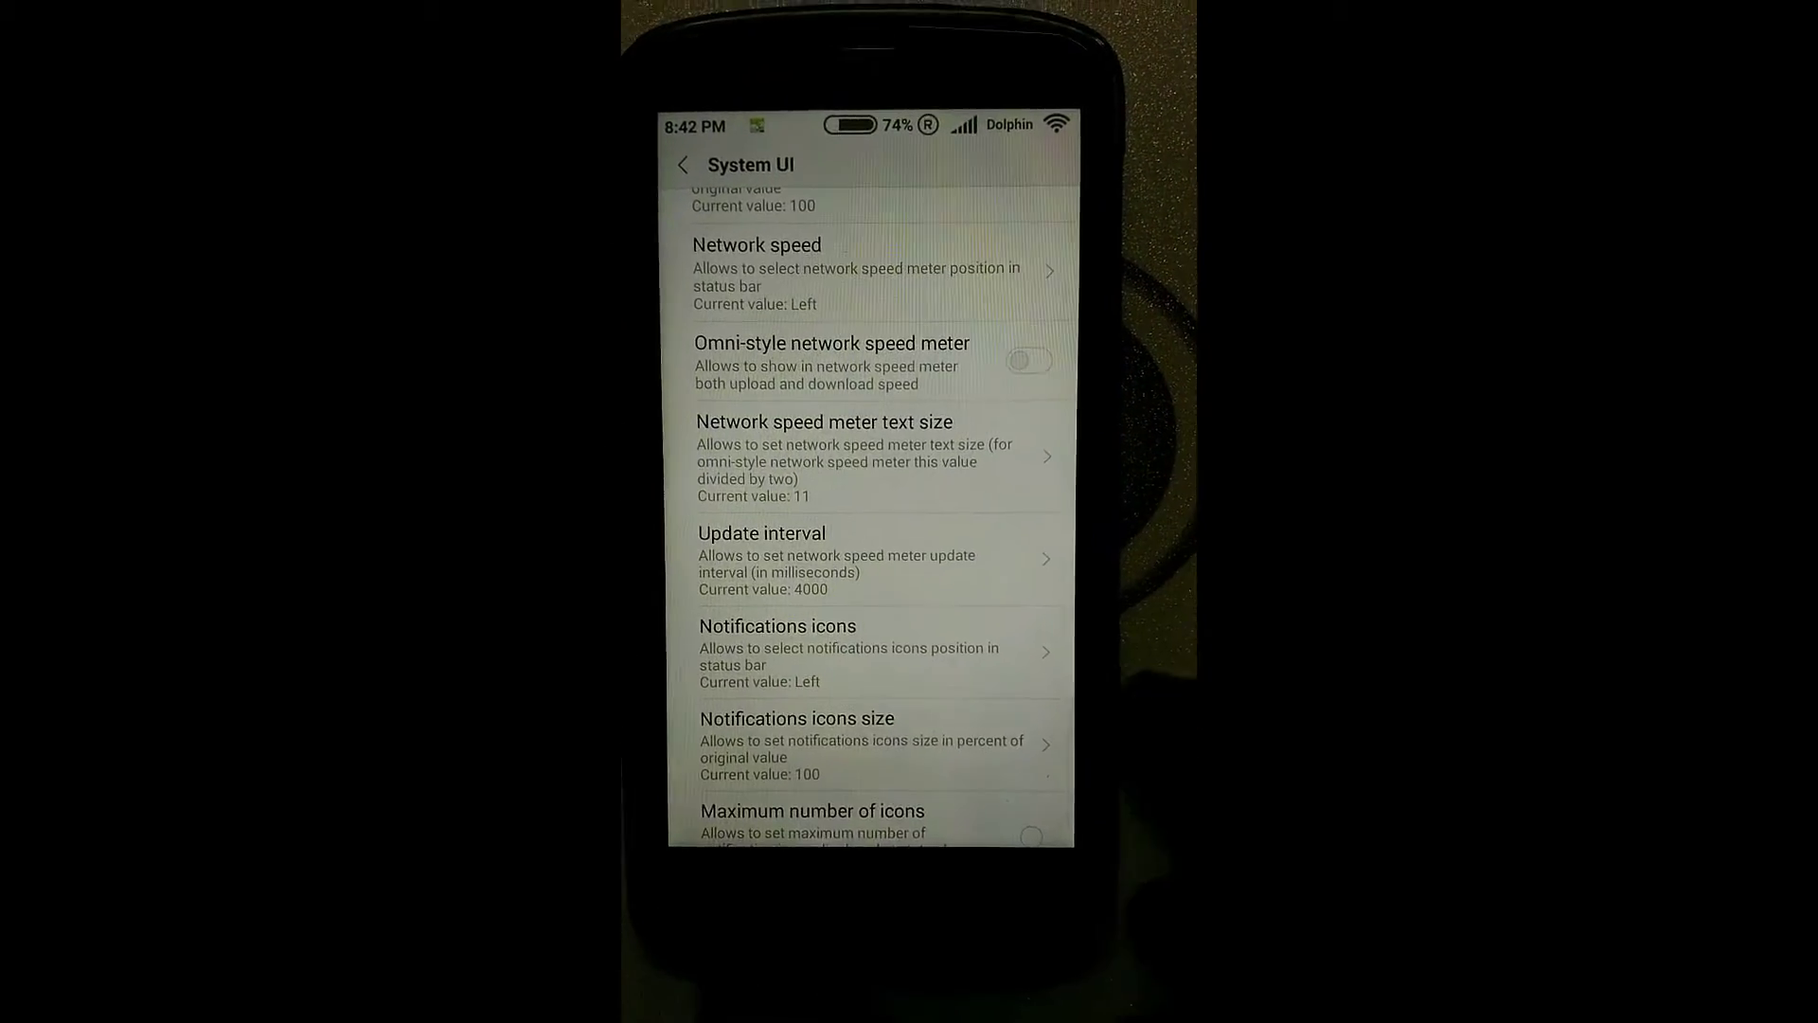
drag(872, 640, 873, 583)
key(Escape)
click(796, 475)
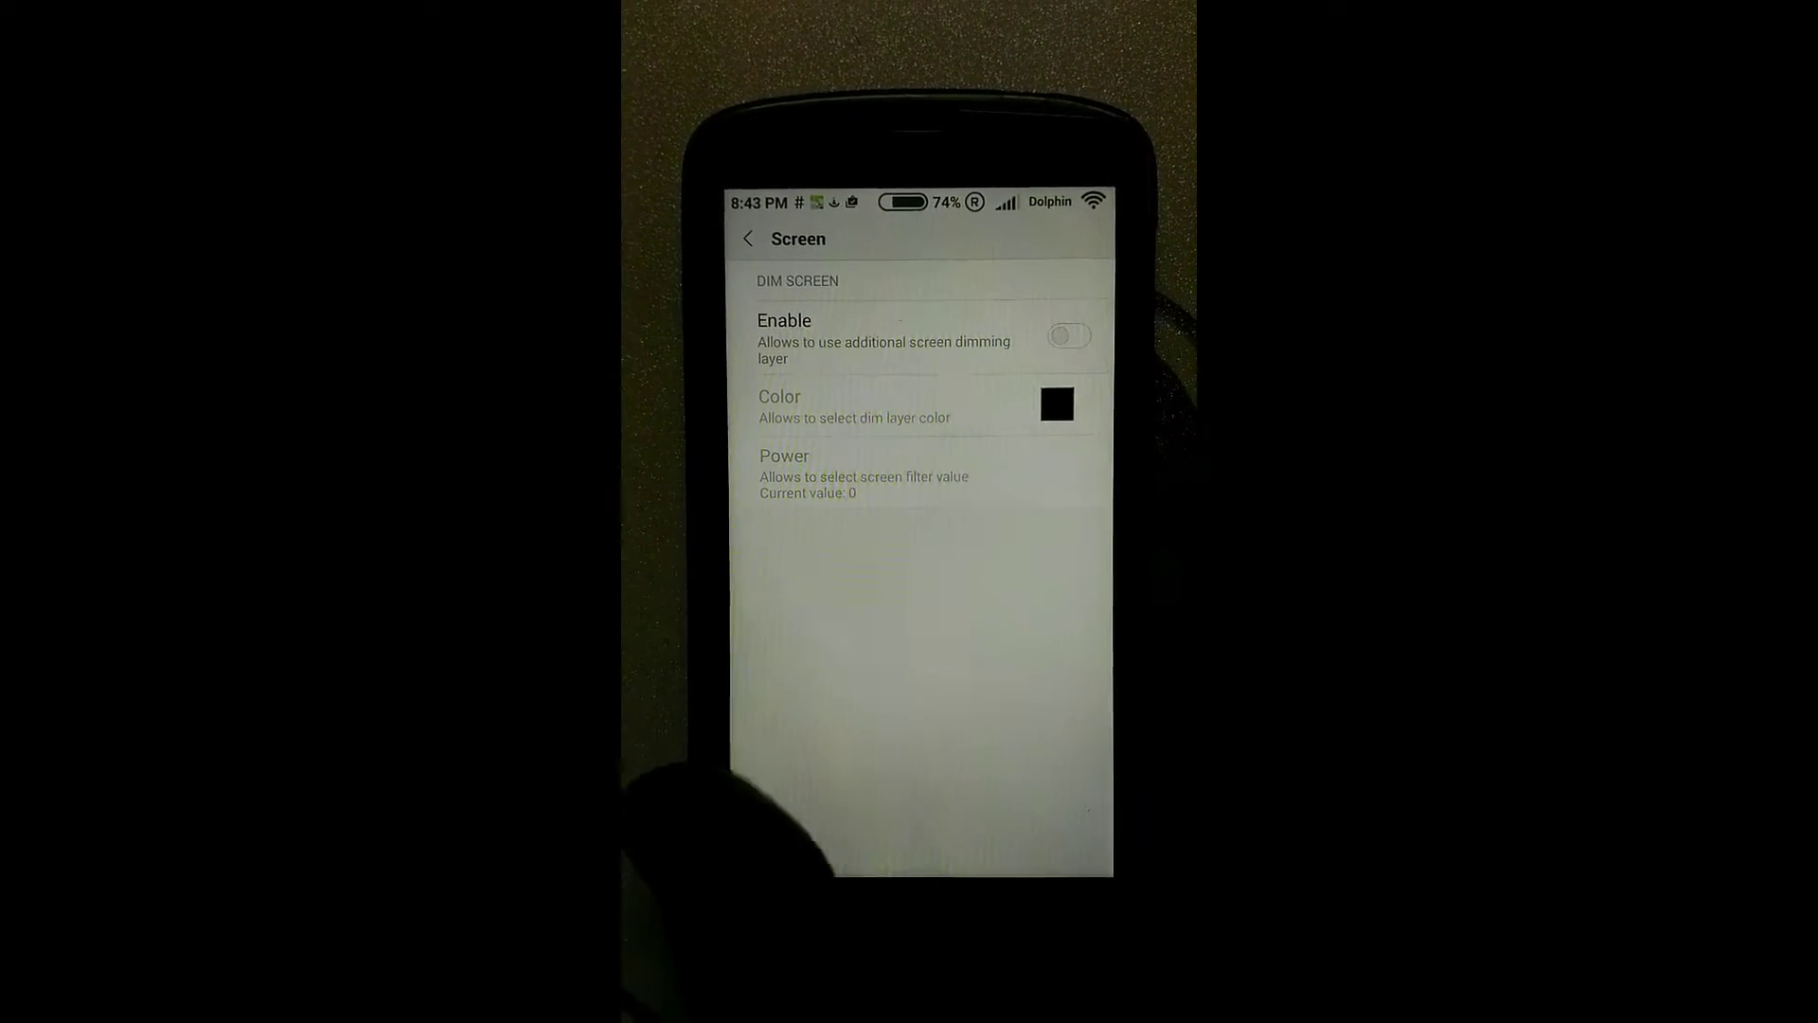
In Hardware keys, turn on custom Menu key and custom Home key behaviour
key(Escape)
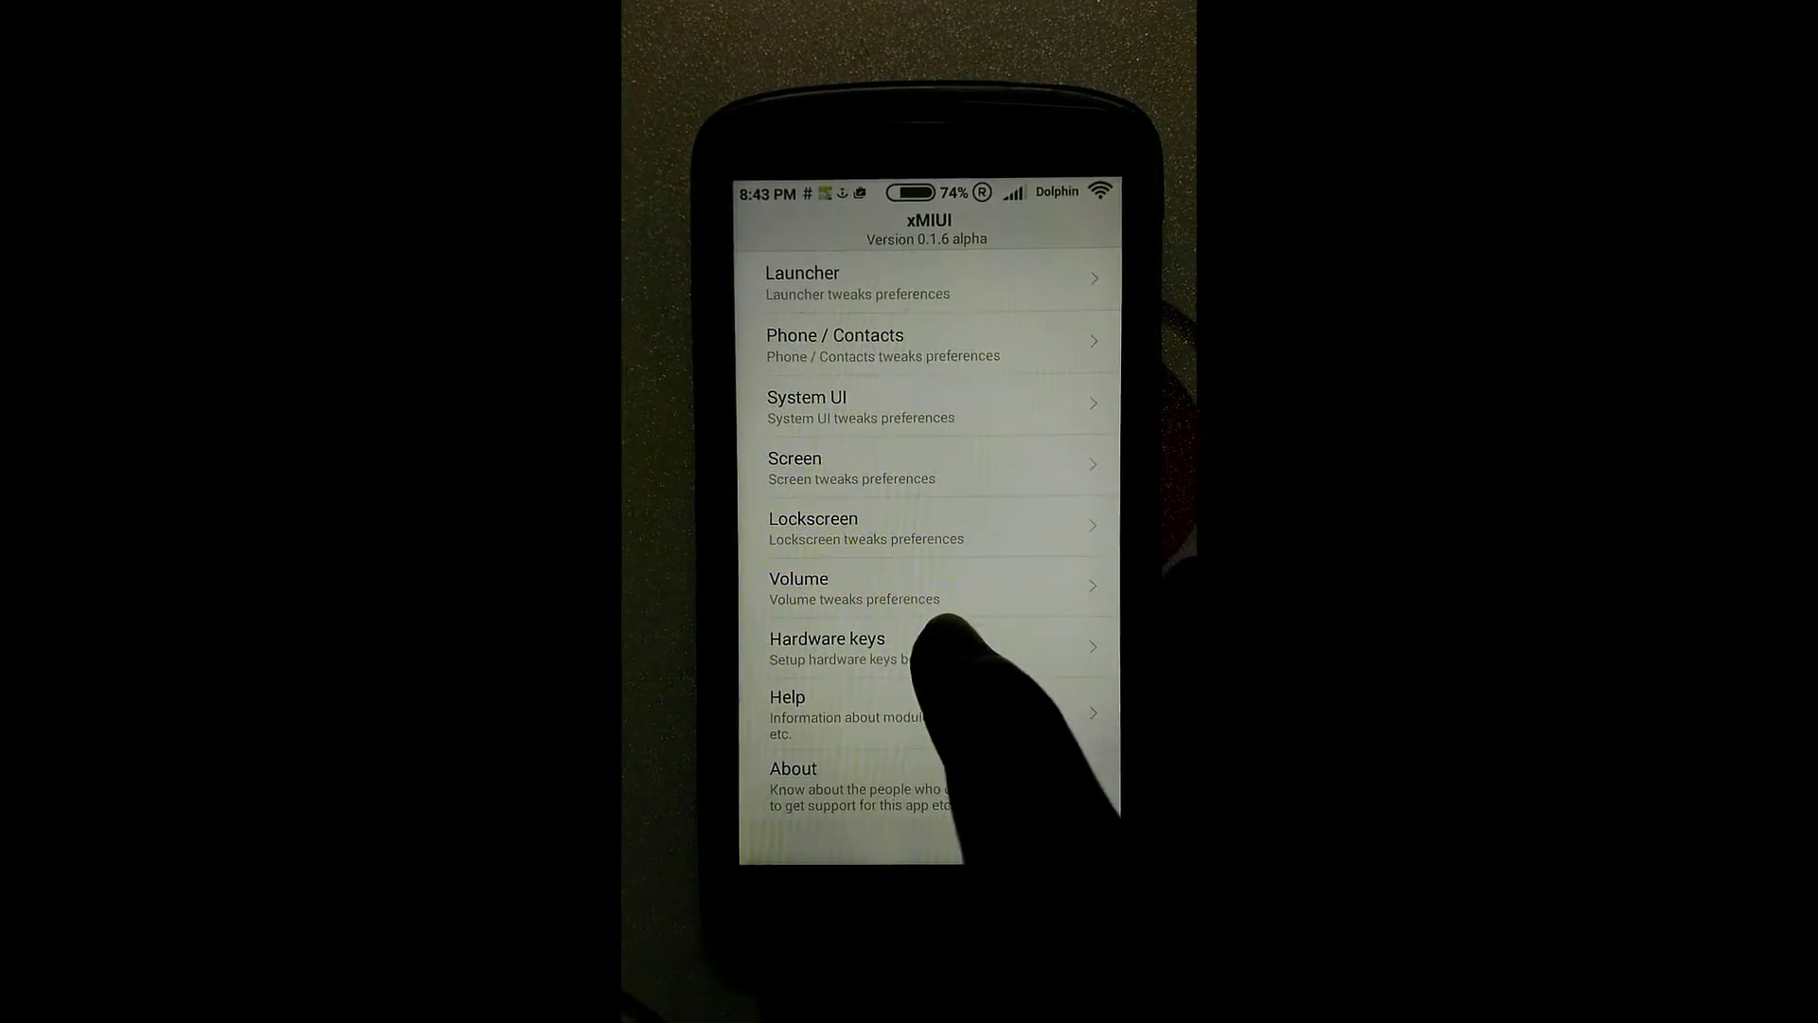
click(1058, 643)
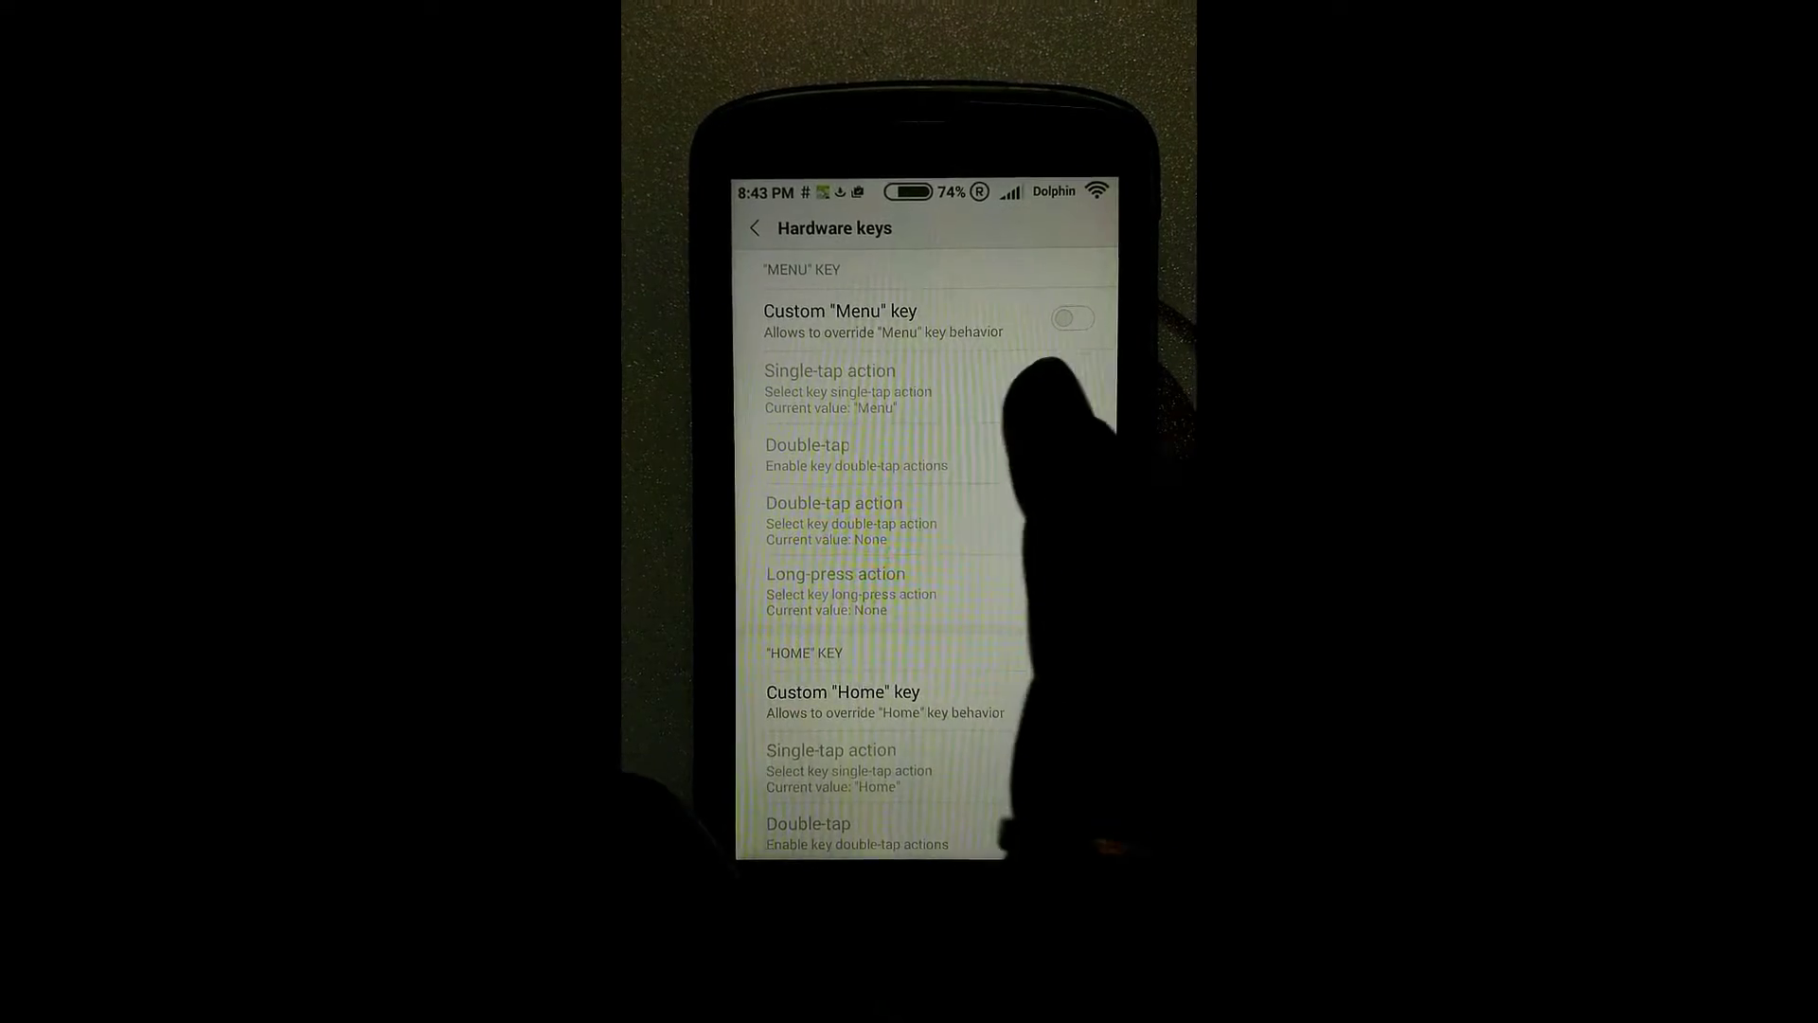
click(1076, 323)
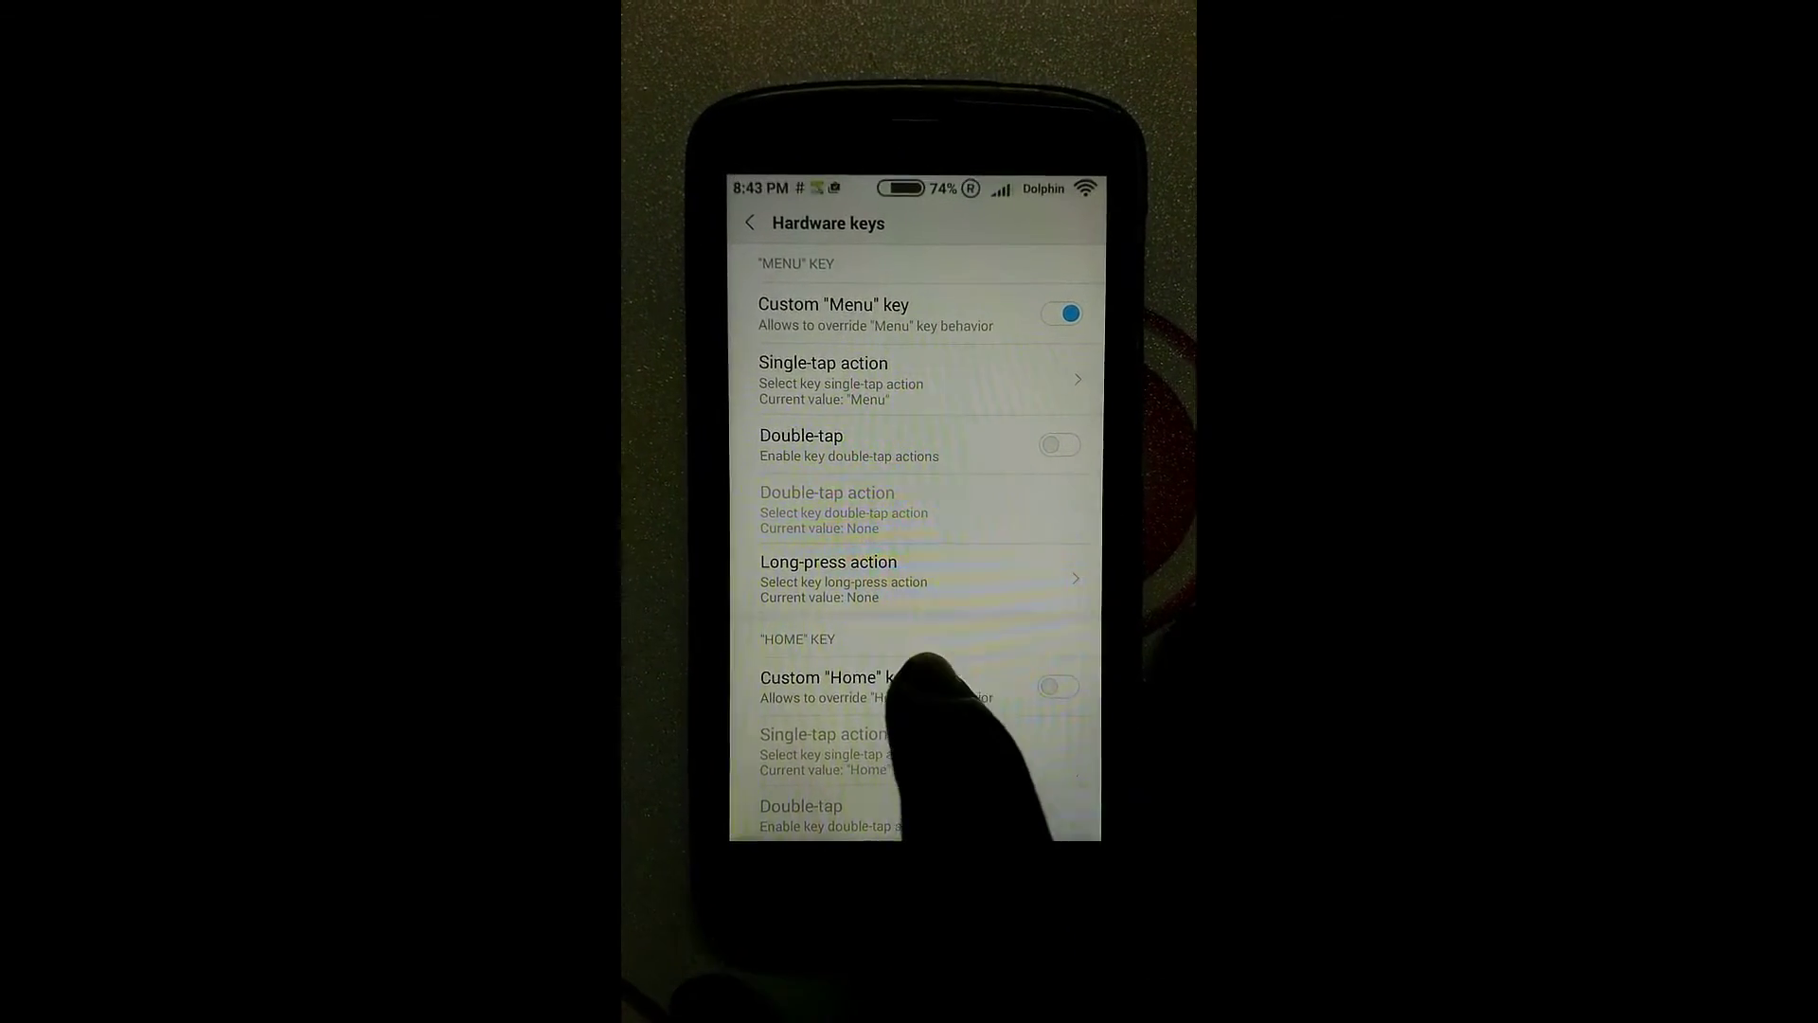
click(920, 680)
scroll(994, 640, down, 3)
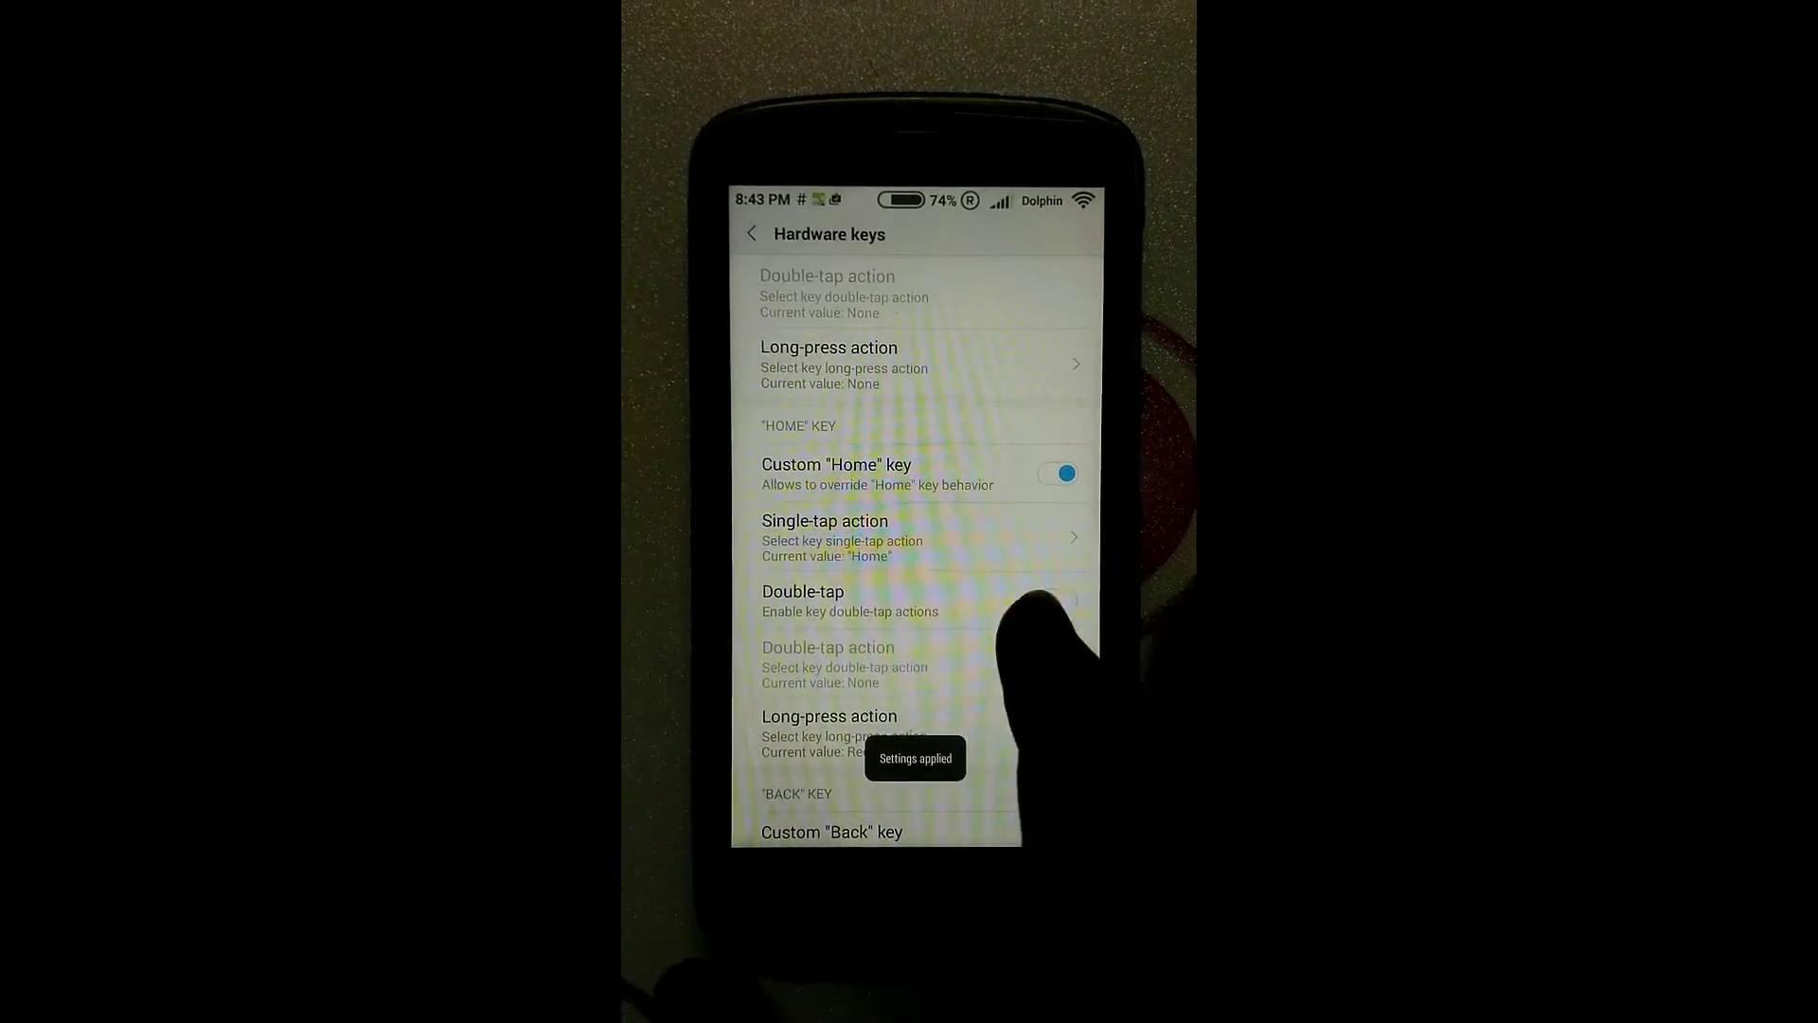
Enable Home key double-tap and set its action to Sleep
click(967, 529)
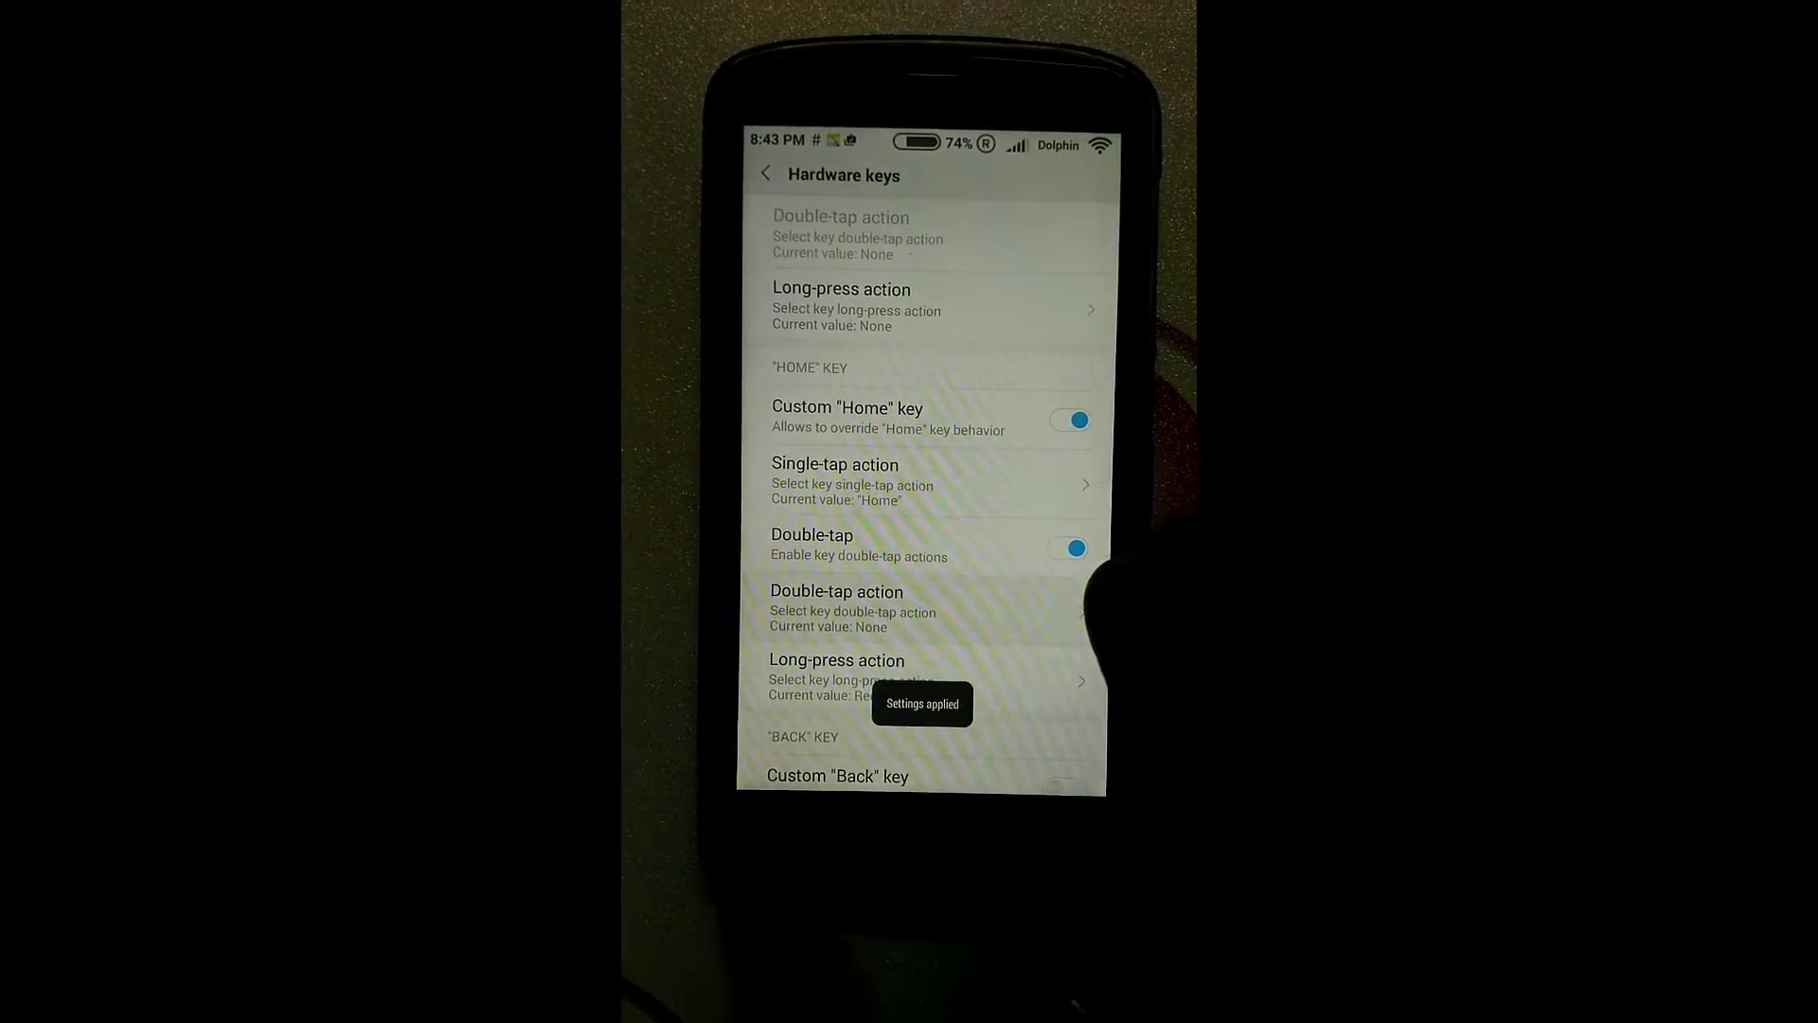
click(924, 608)
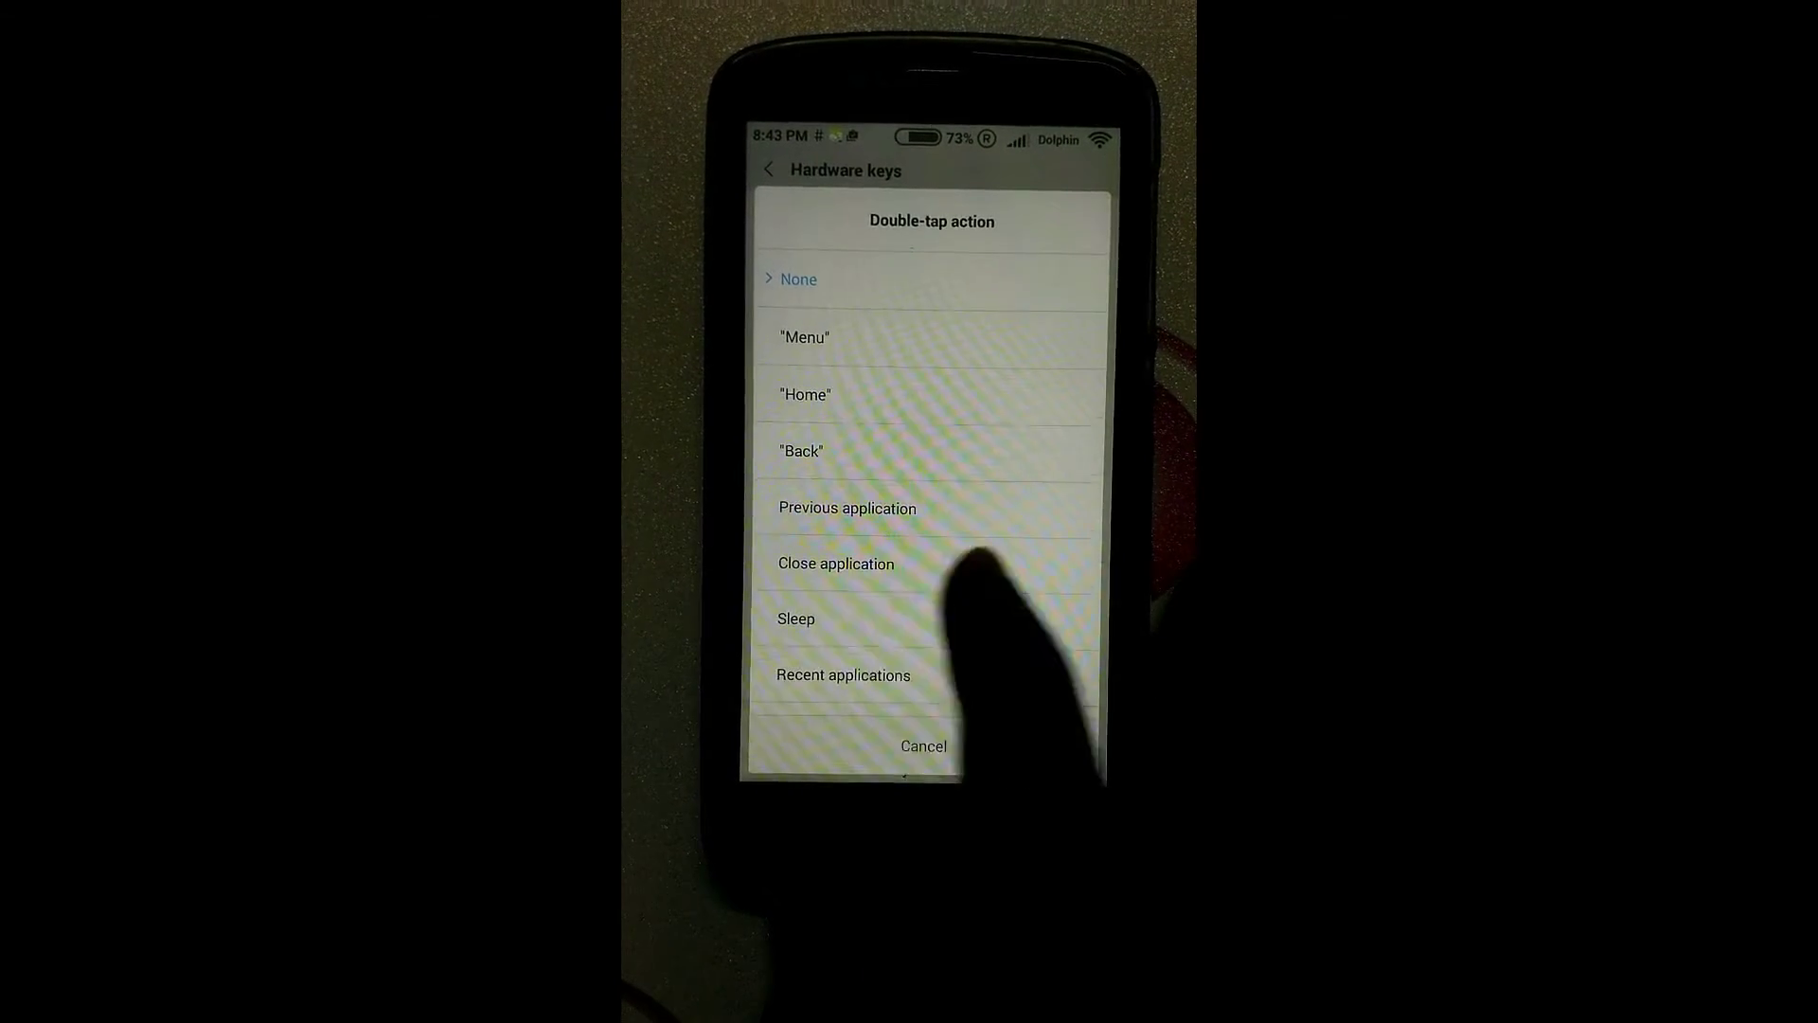
click(966, 618)
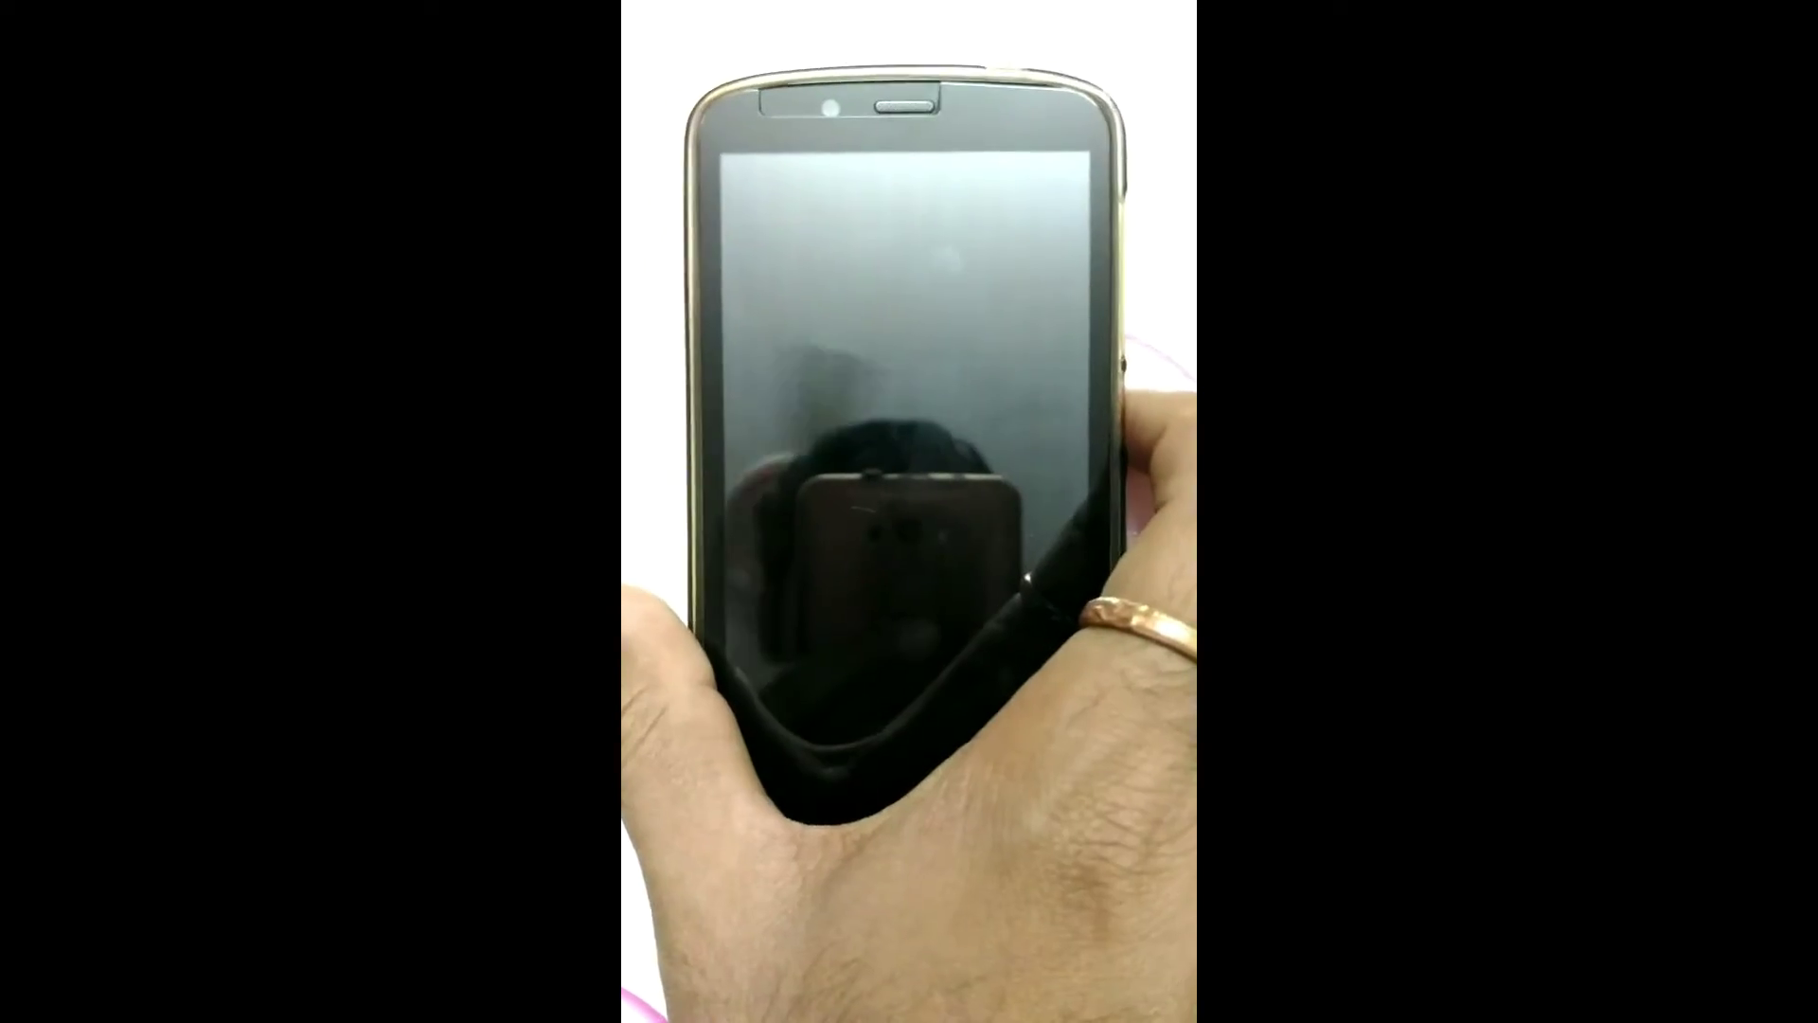
Wake and unlock the phone, then set the Home single-tap action to Back
double_click(949, 560)
drag(949, 561, 1036, 199)
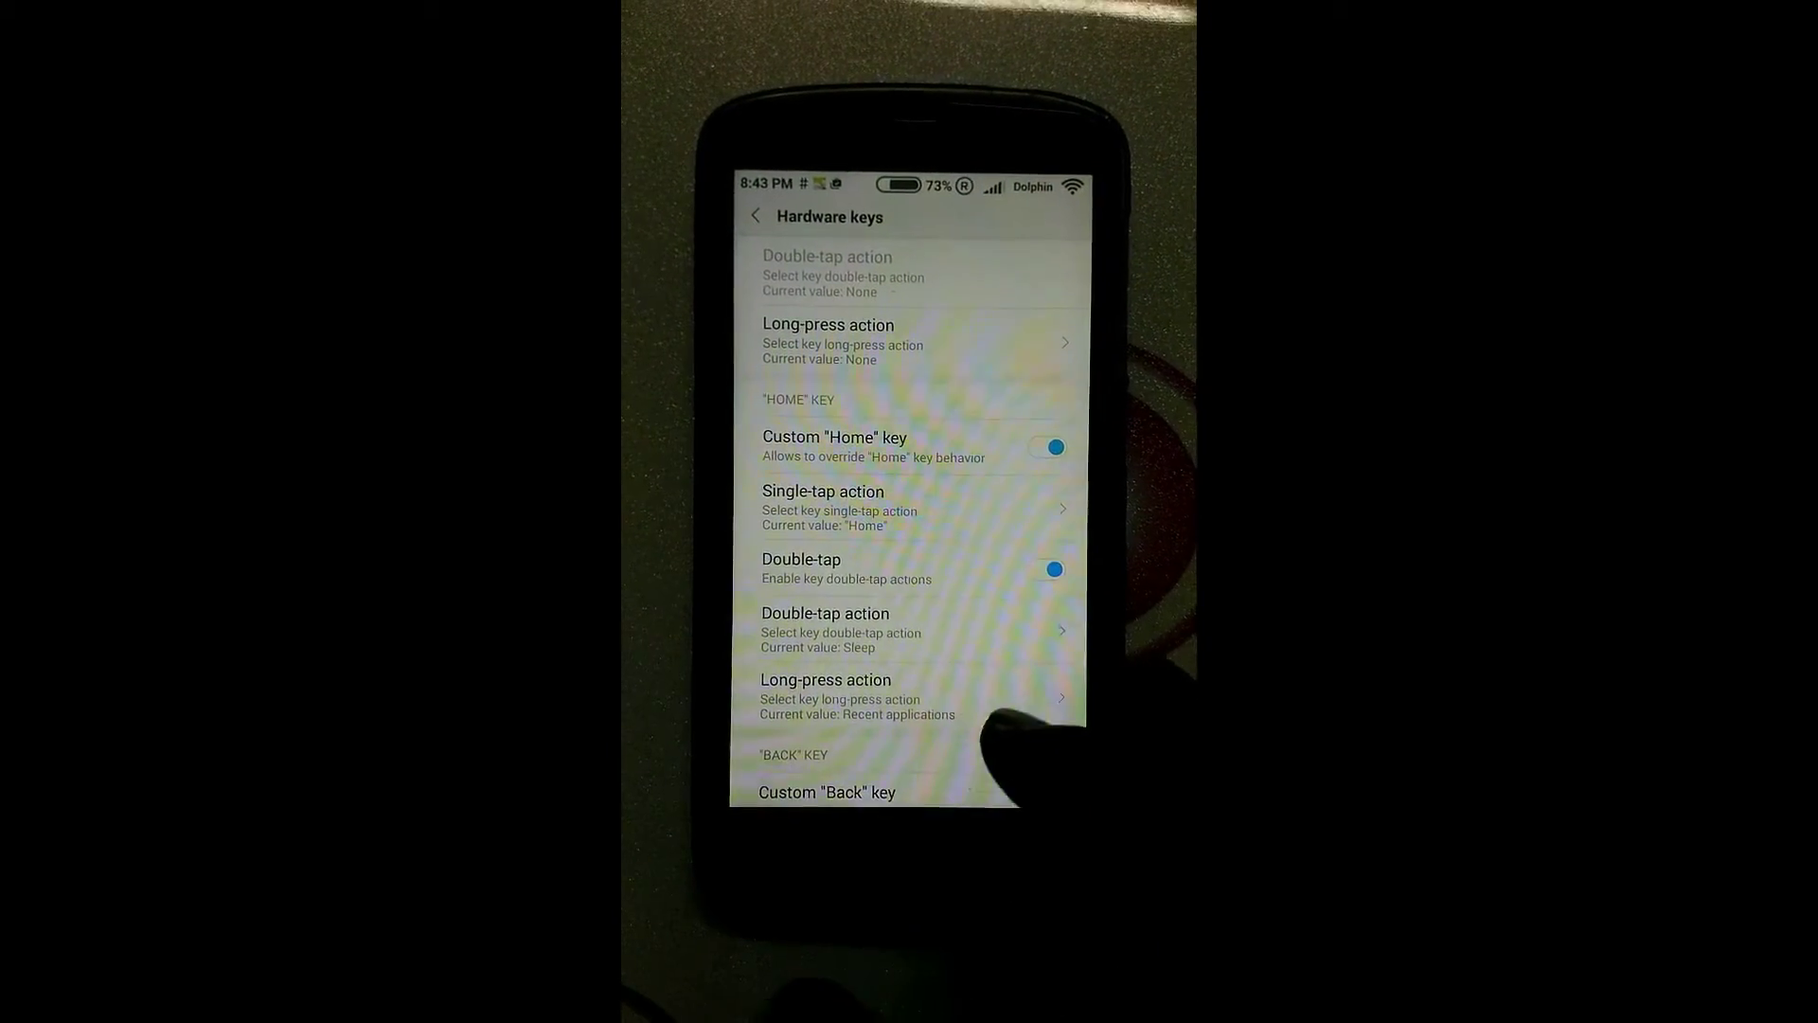
mouse_move(980, 739)
mouse_down()
mouse_move(1002, 597)
mouse_move(974, 487)
mouse_up()
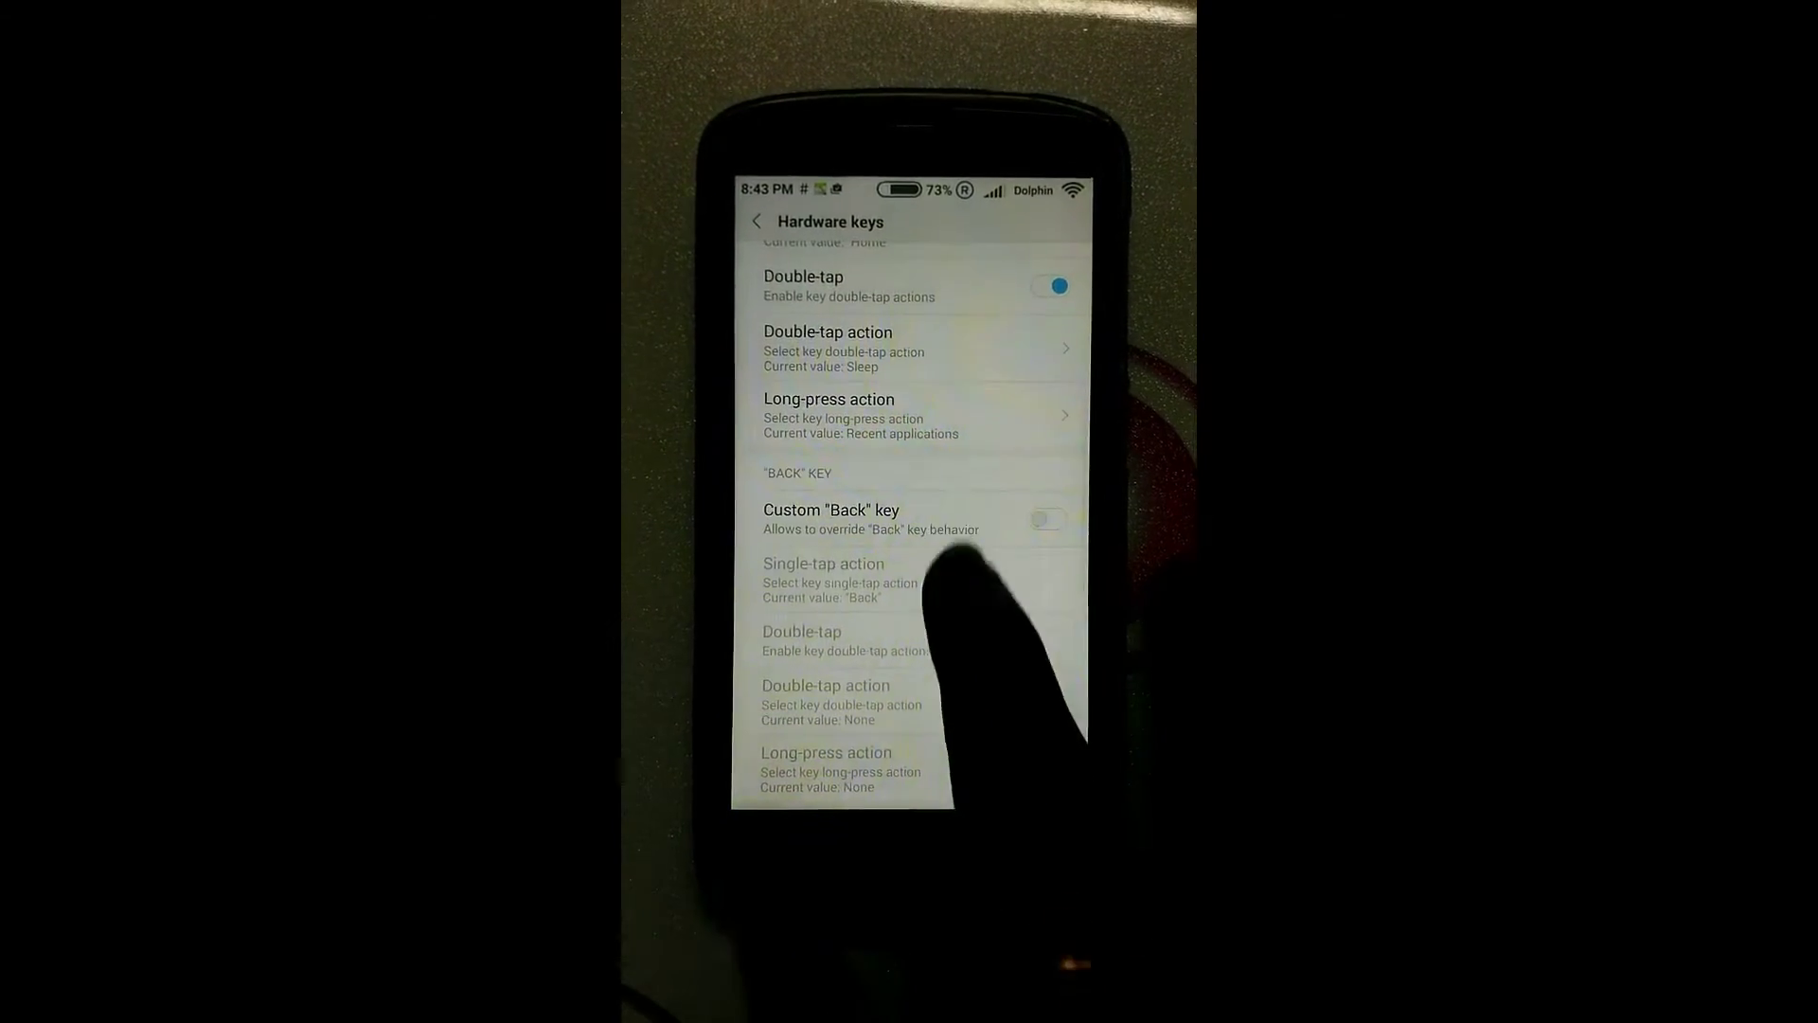
drag(953, 568, 966, 661)
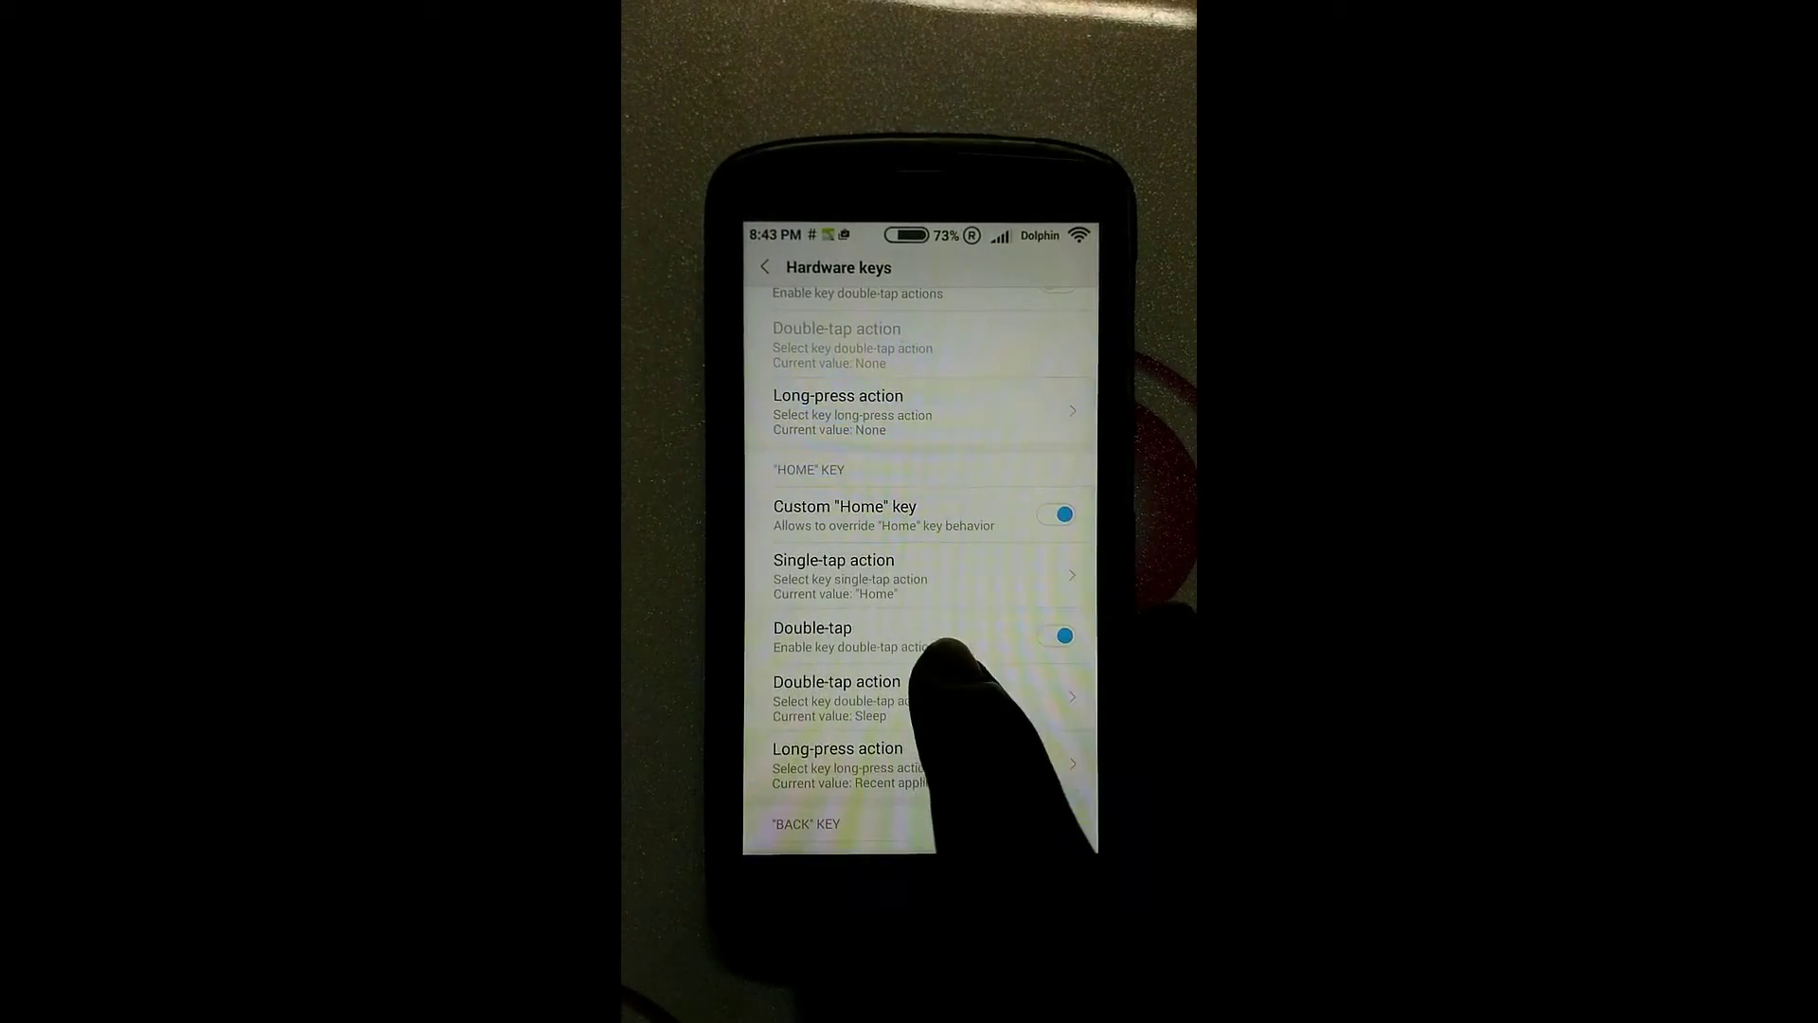
click(1053, 576)
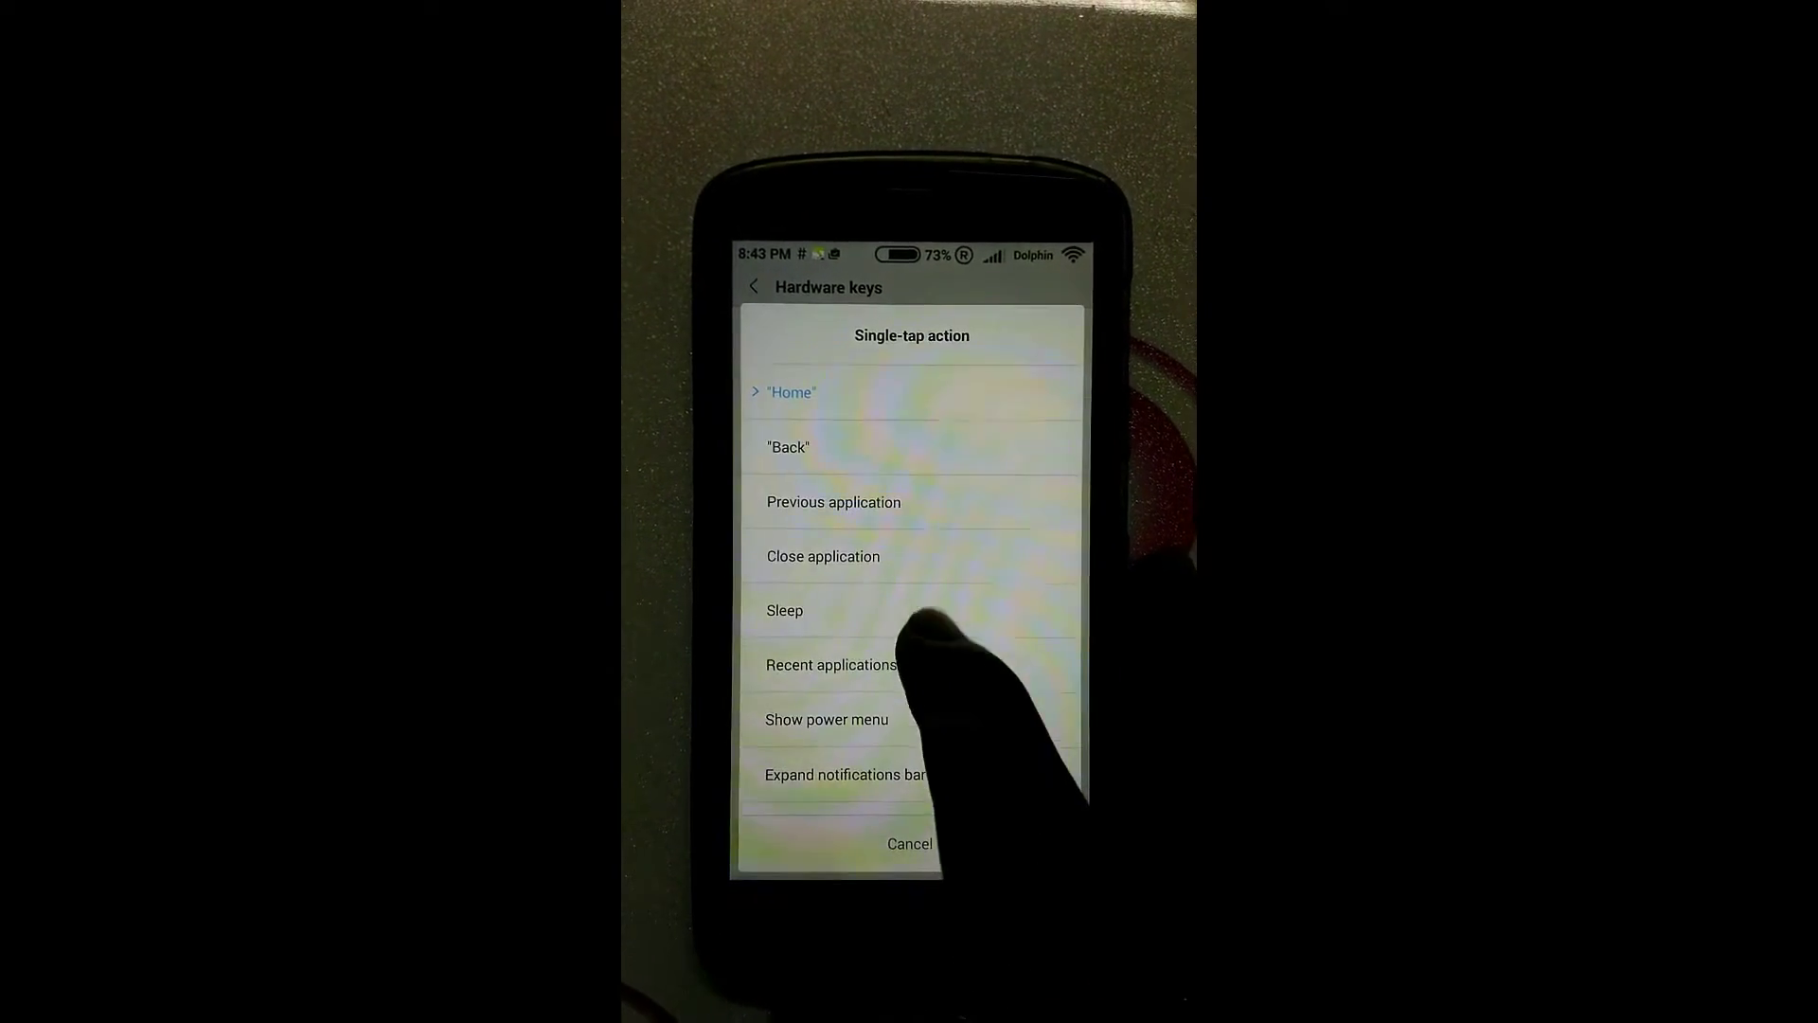
drag(1046, 768, 1038, 657)
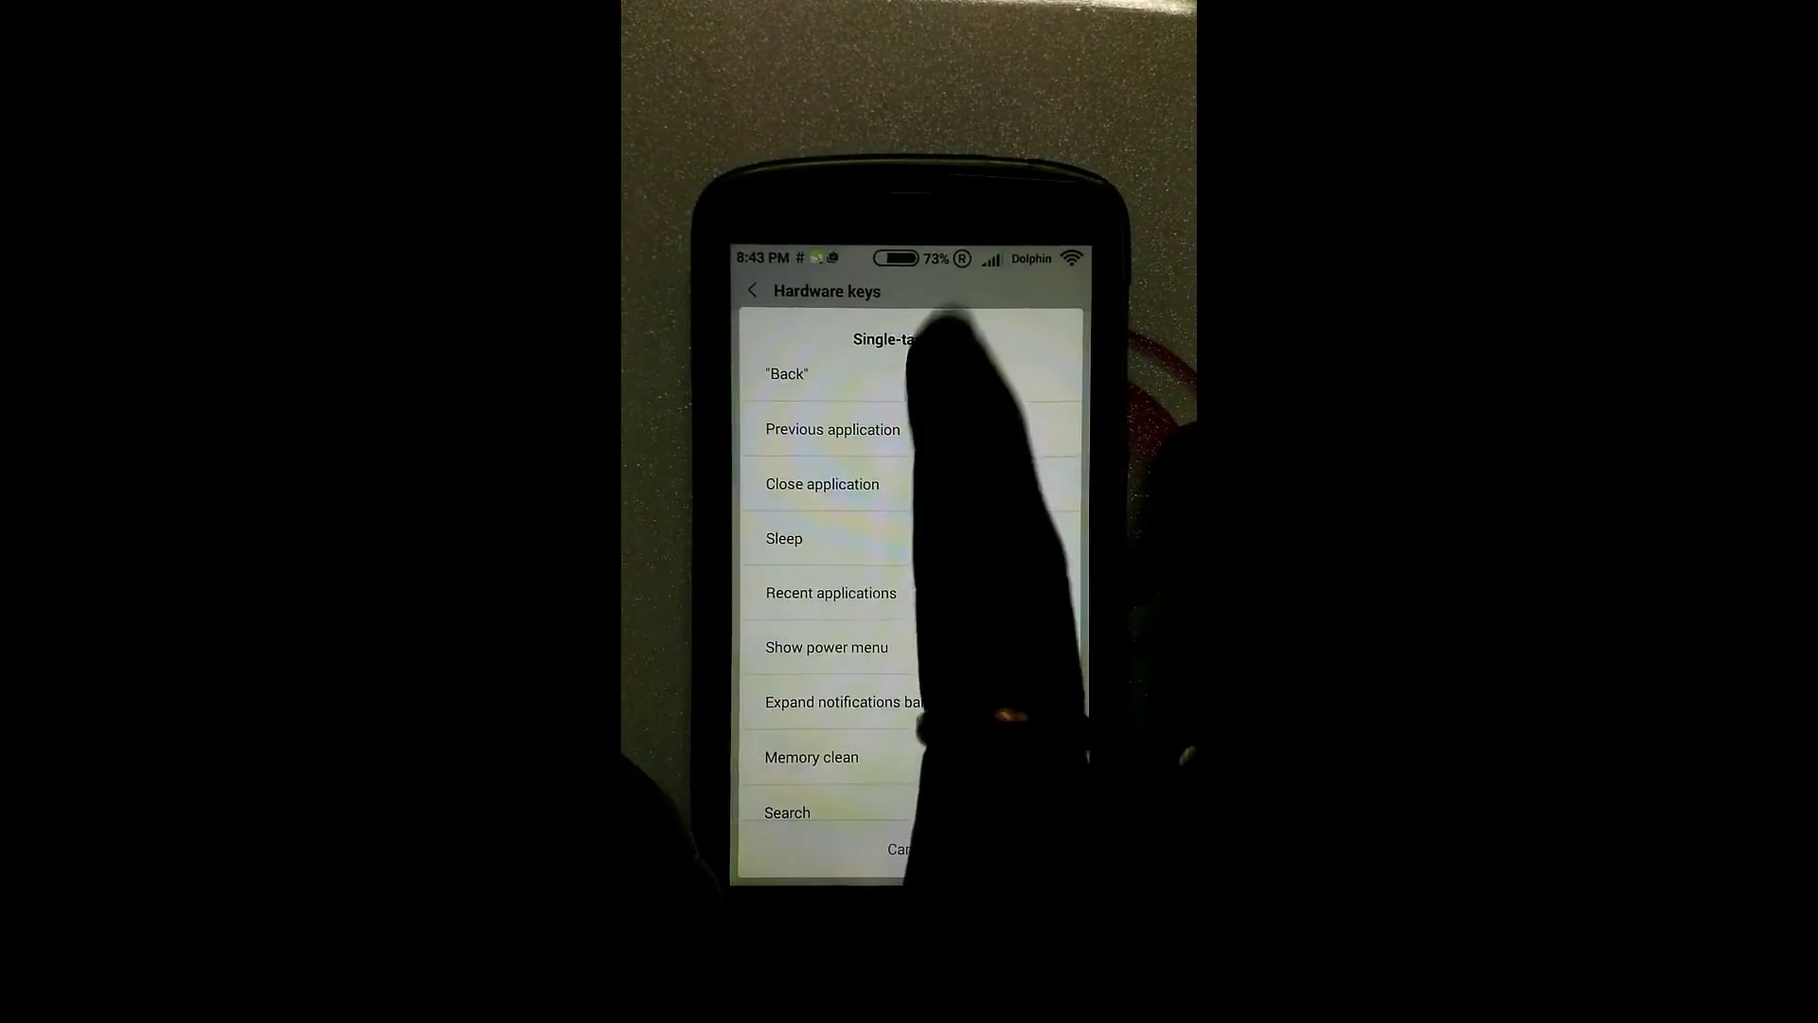
click(945, 374)
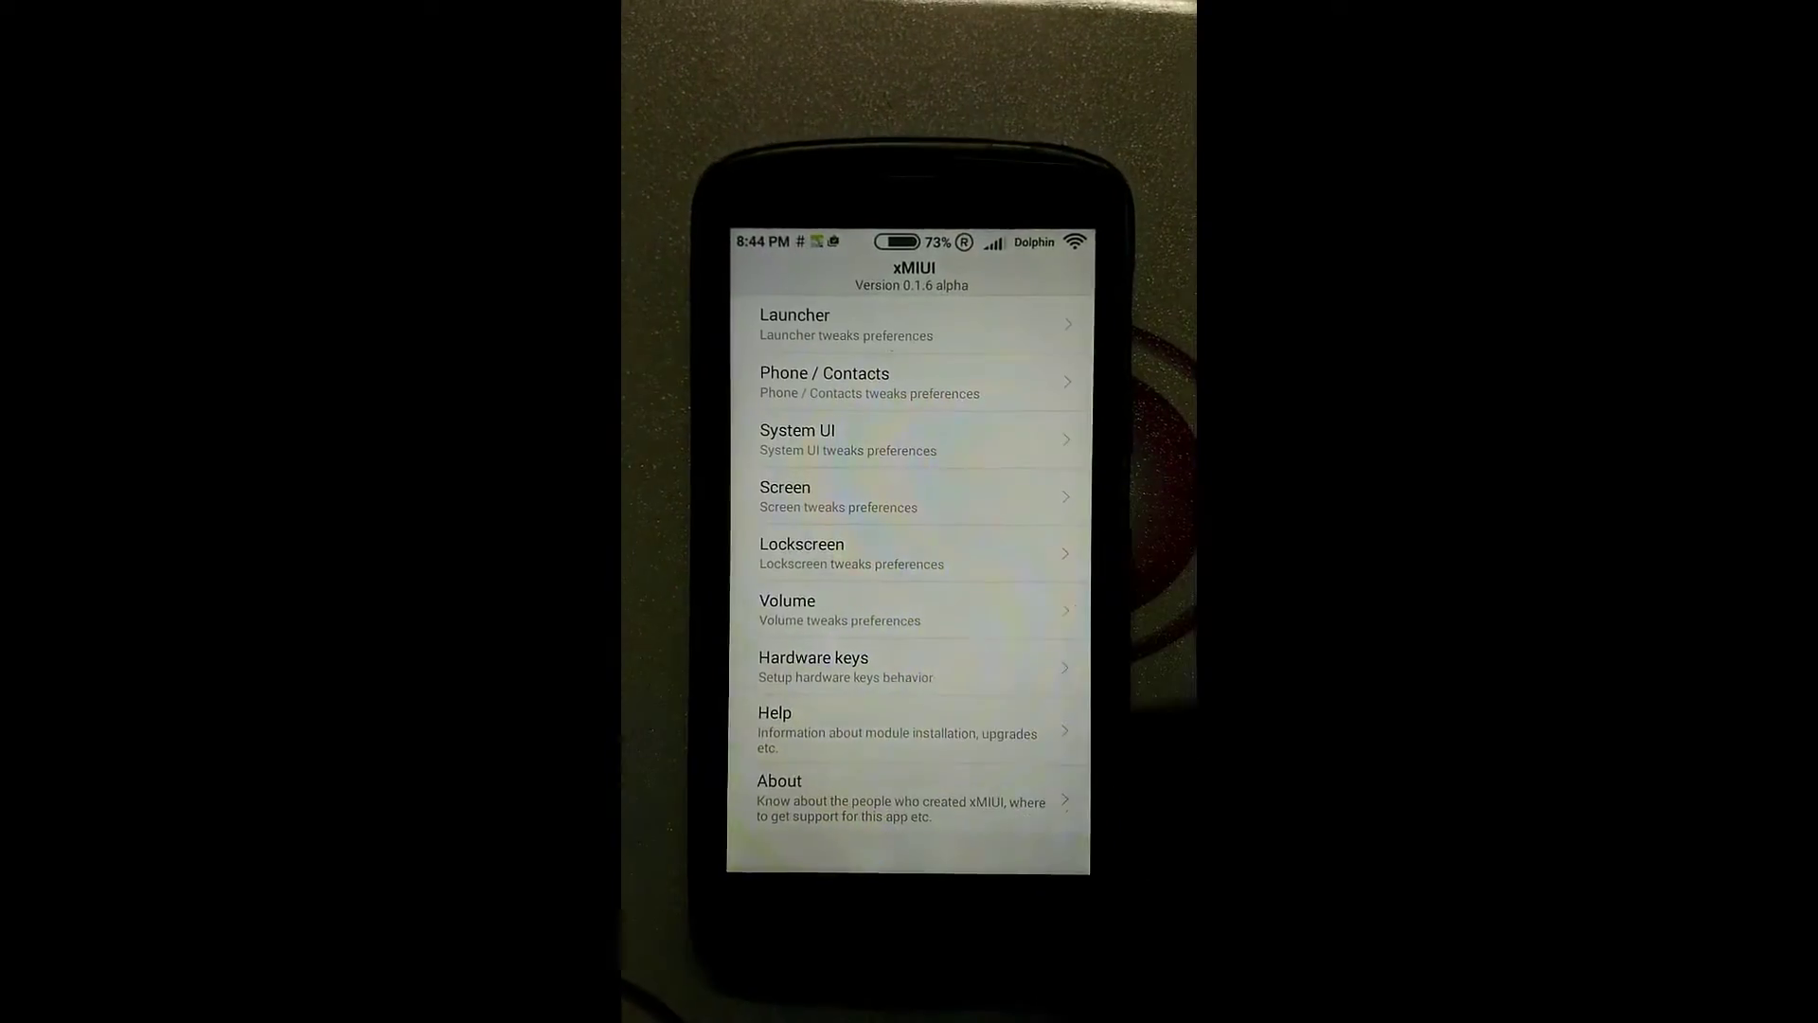
Turn on separate notifications volume and max volume overrides, with Ringer maximum 30
click(1002, 615)
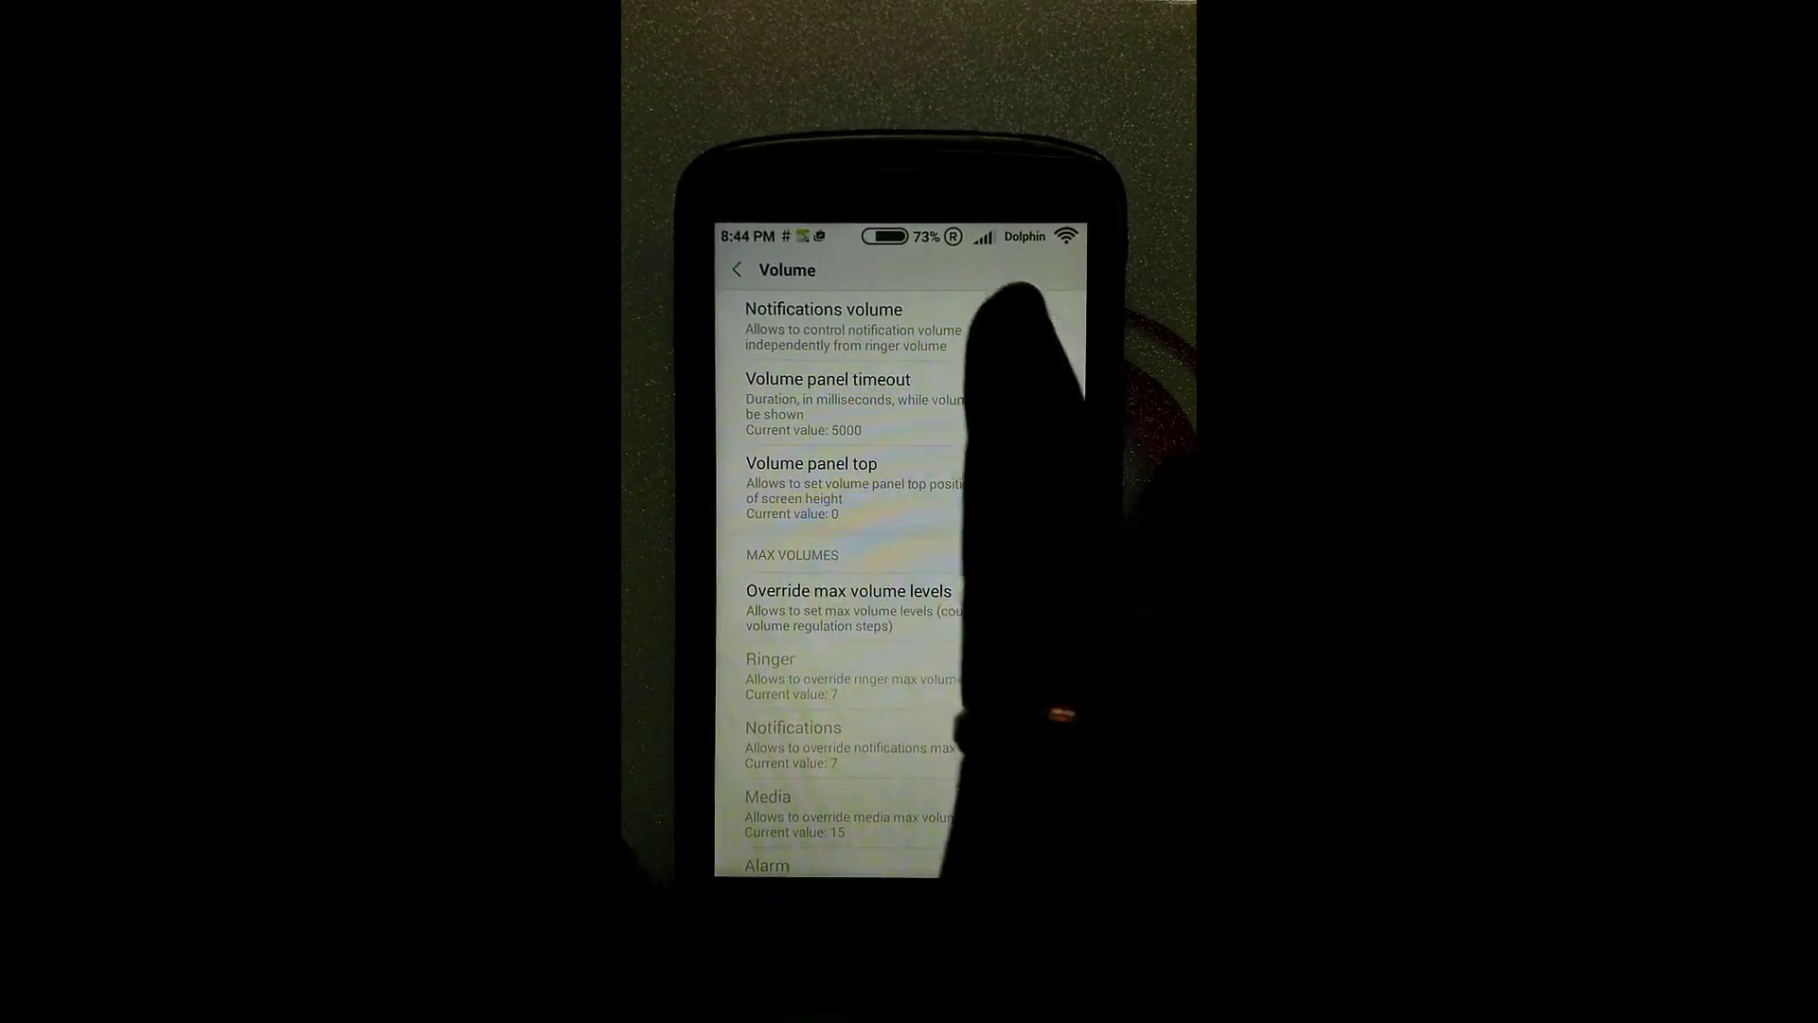
click(1039, 333)
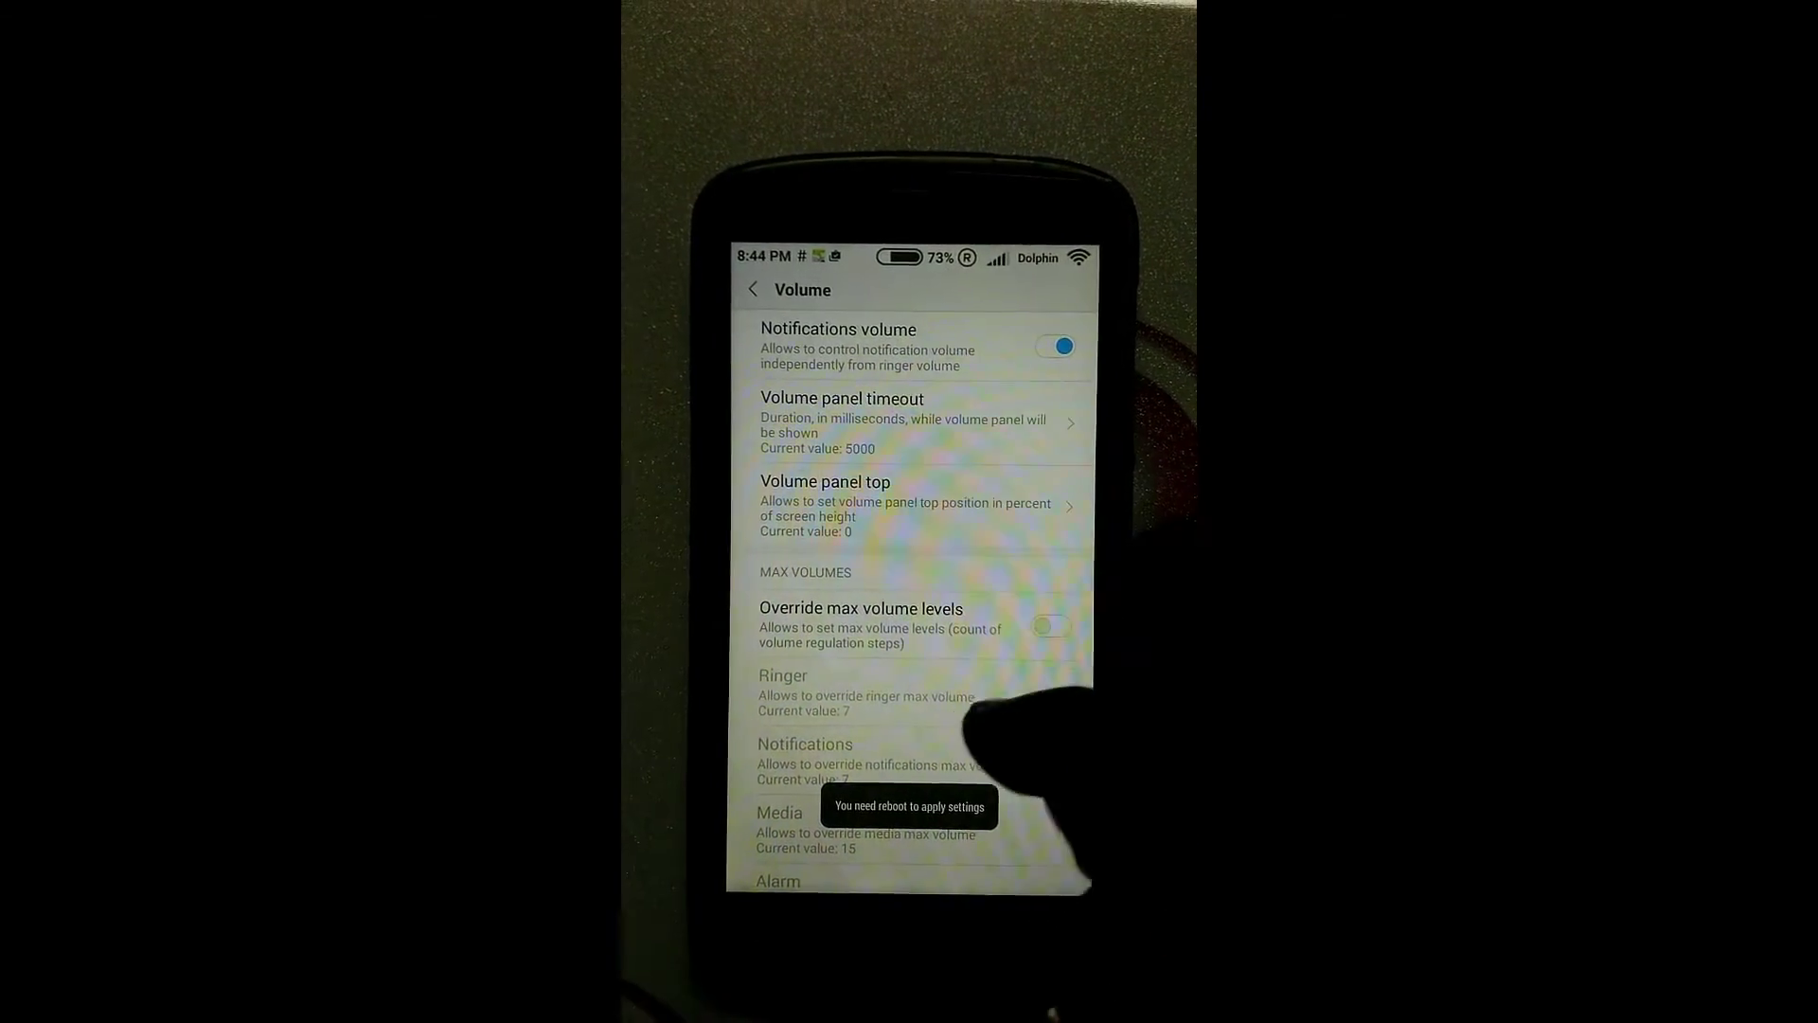
click(1051, 614)
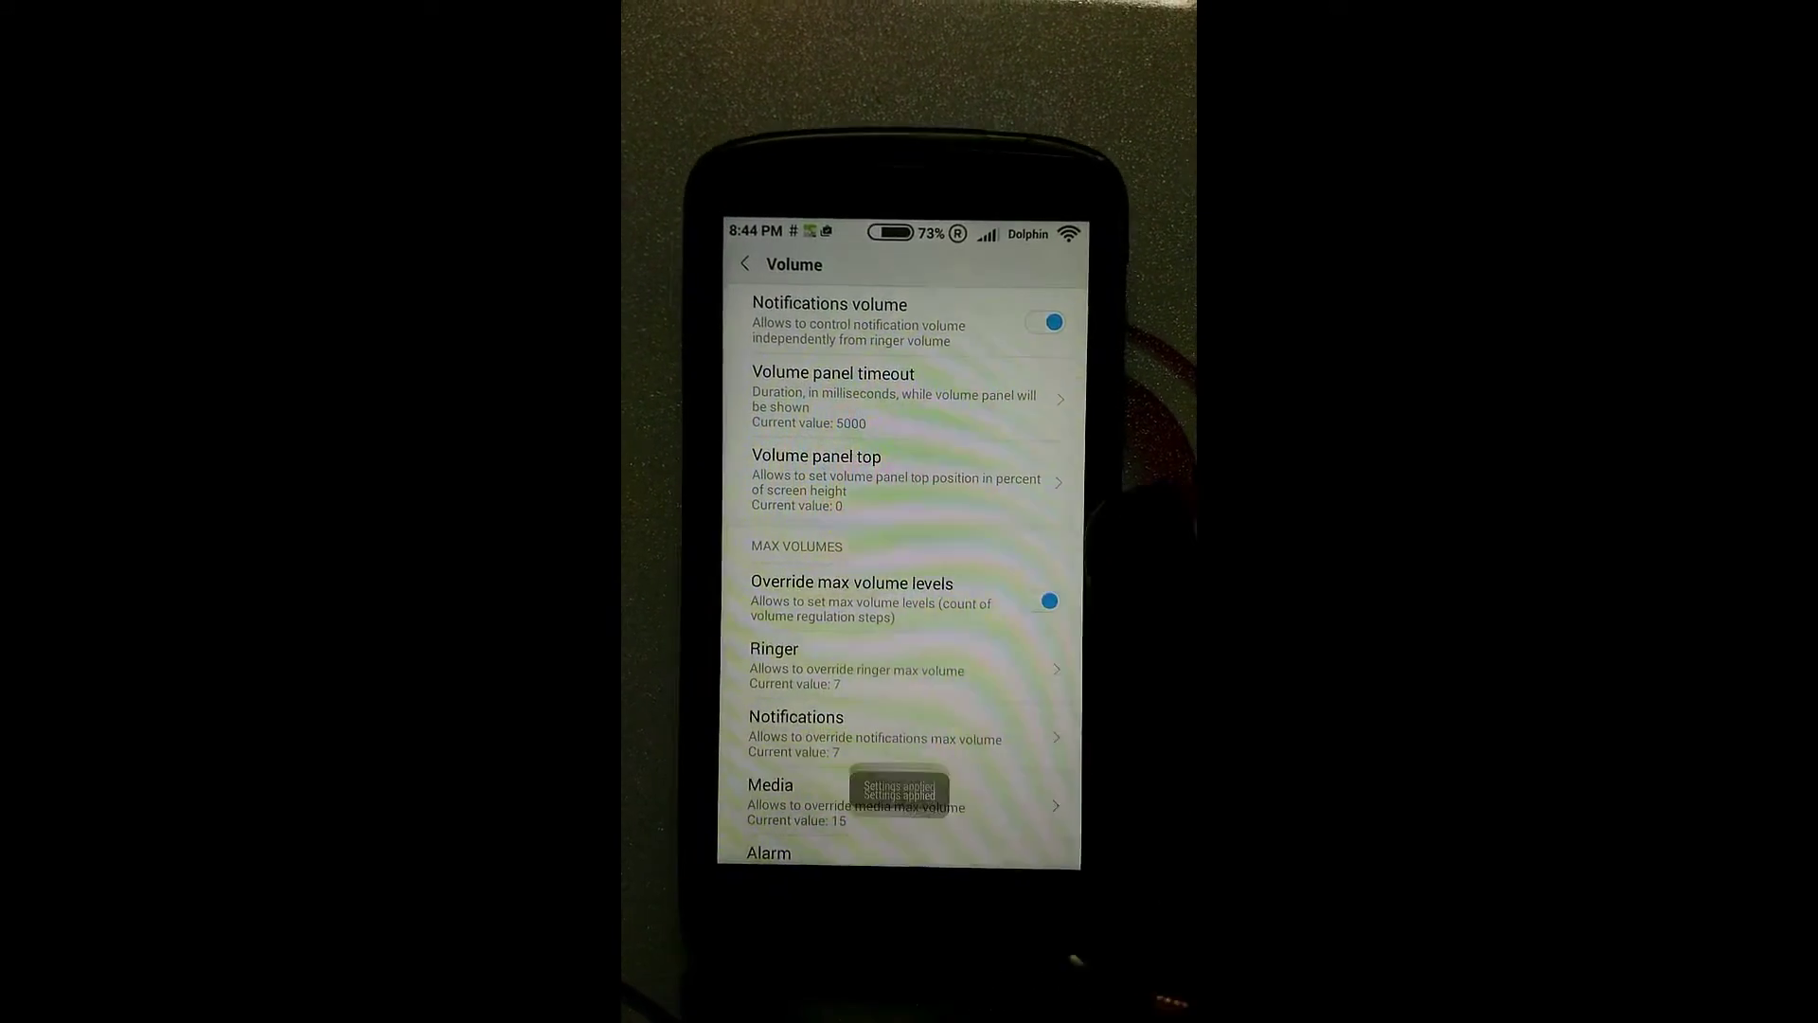
click(973, 561)
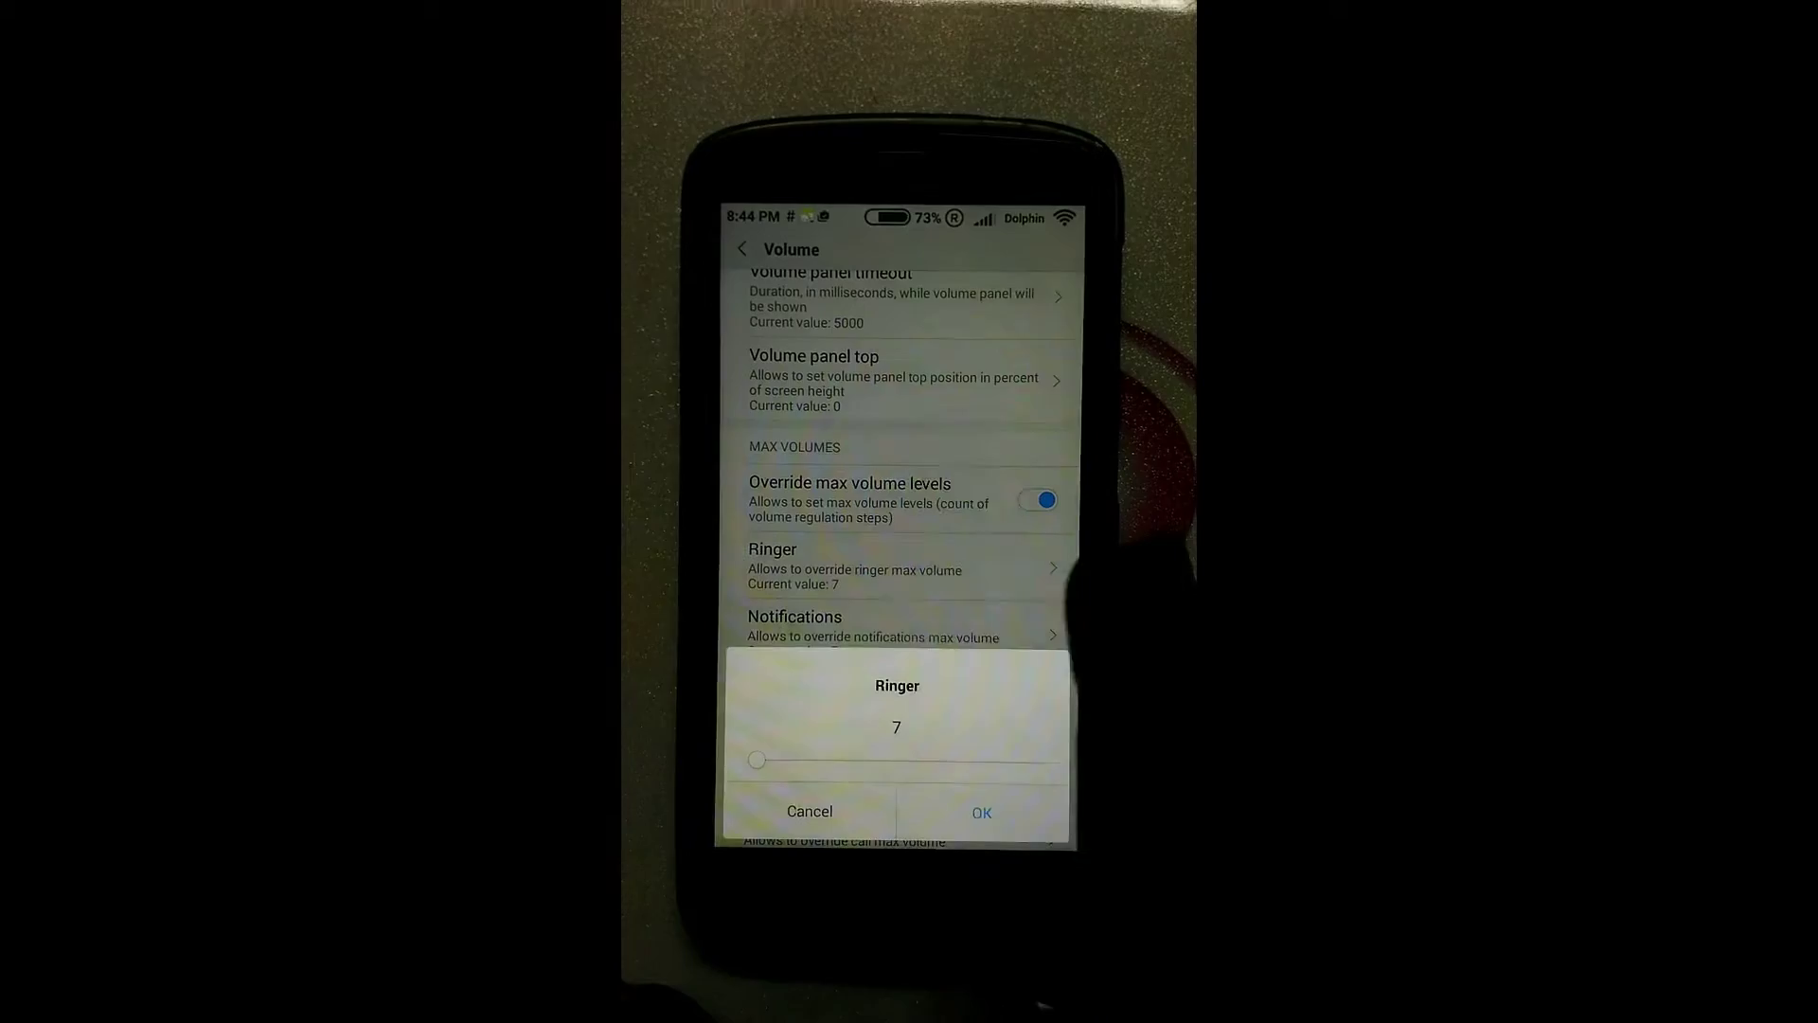
text(30)
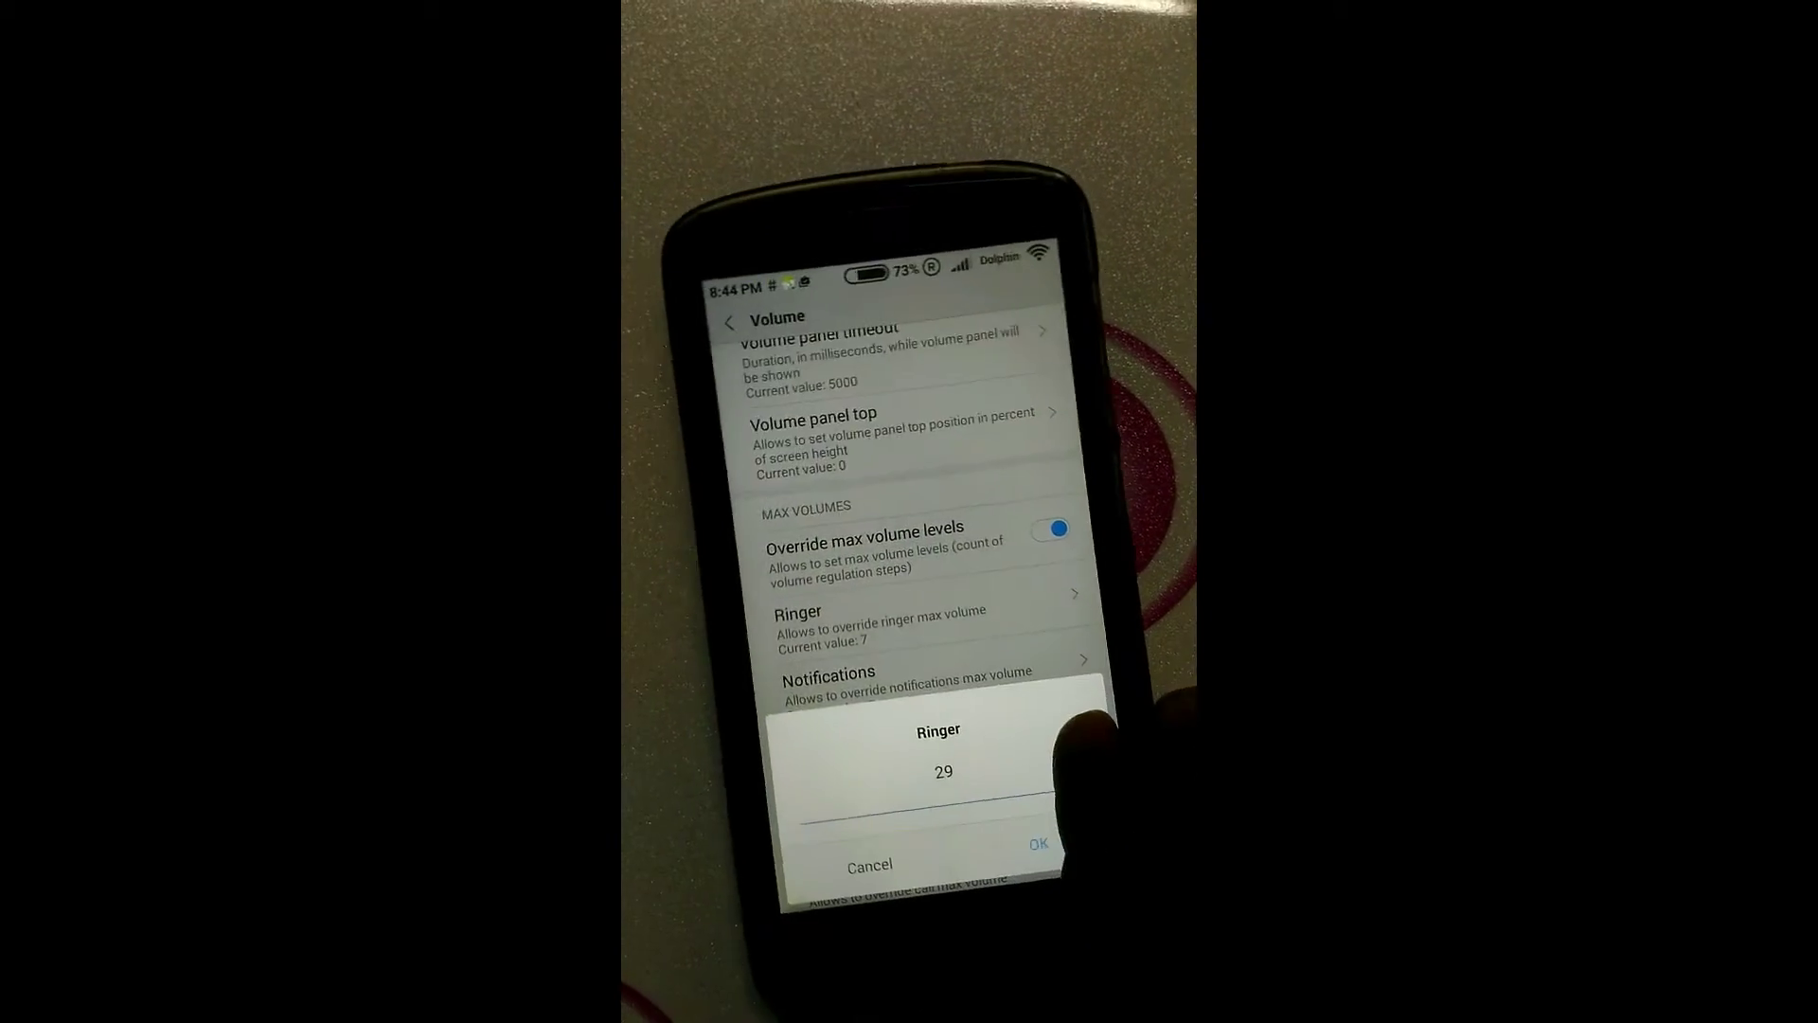
click(995, 856)
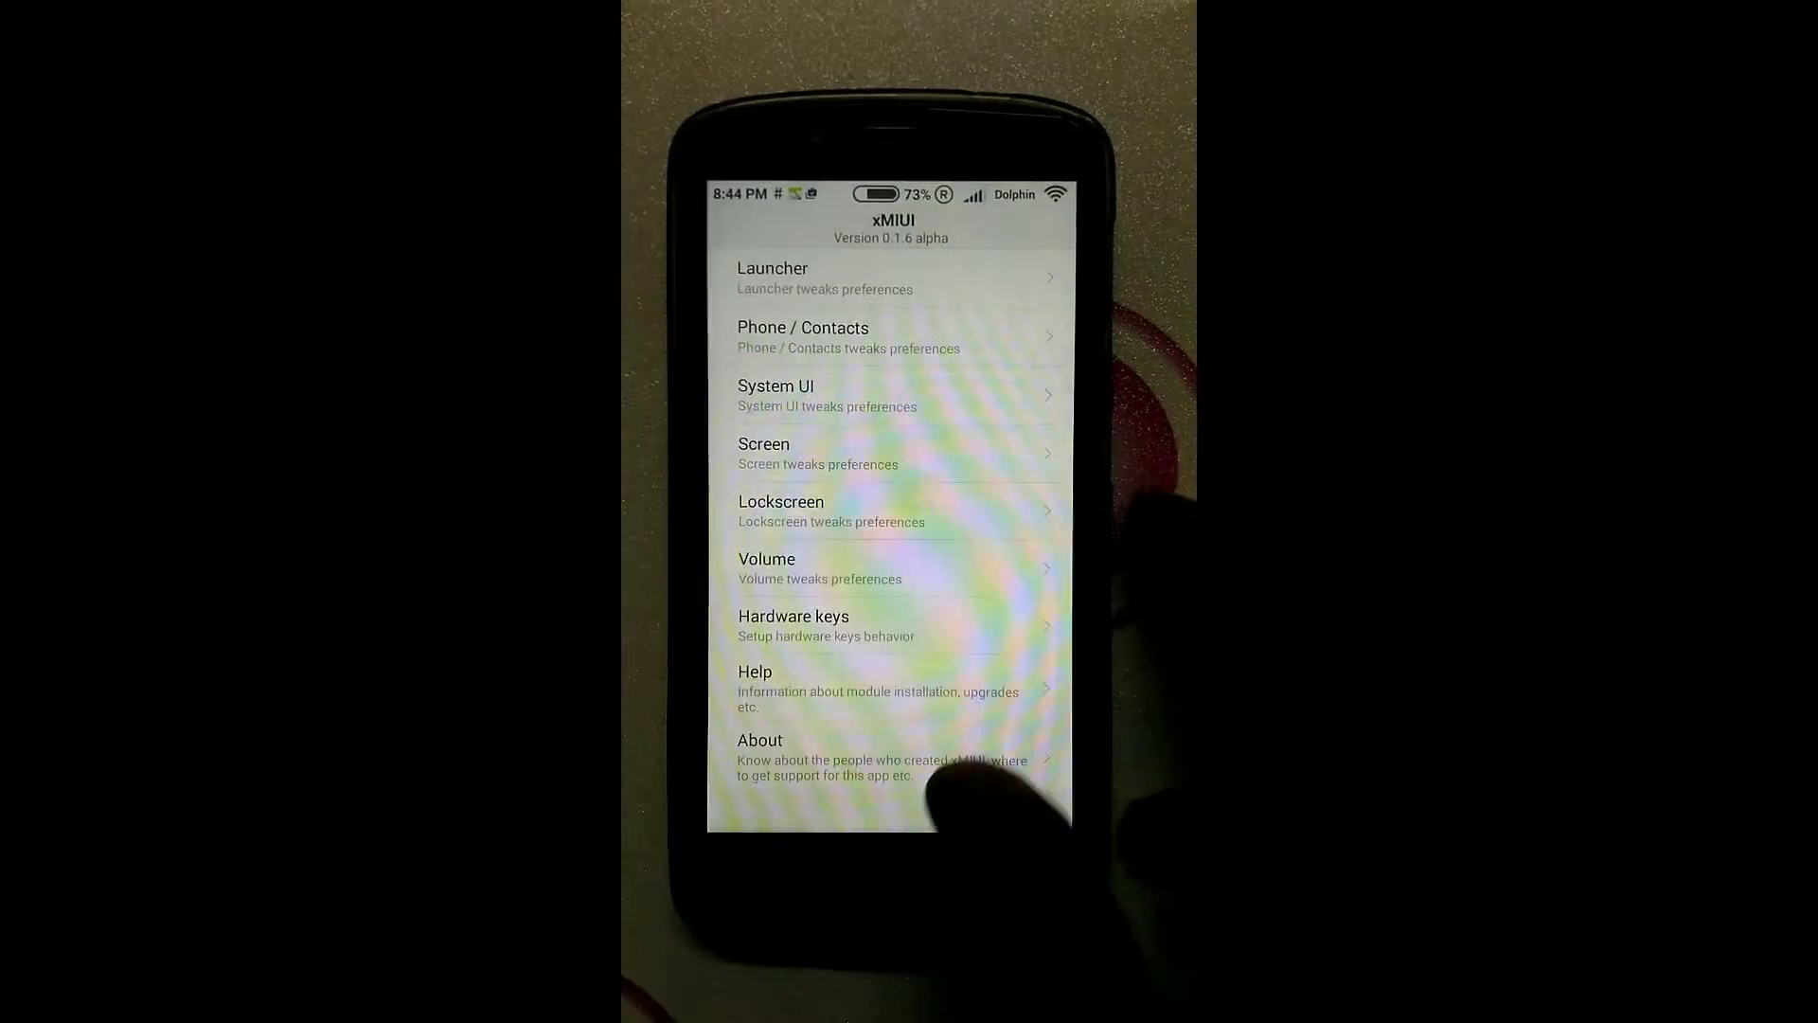
click(938, 628)
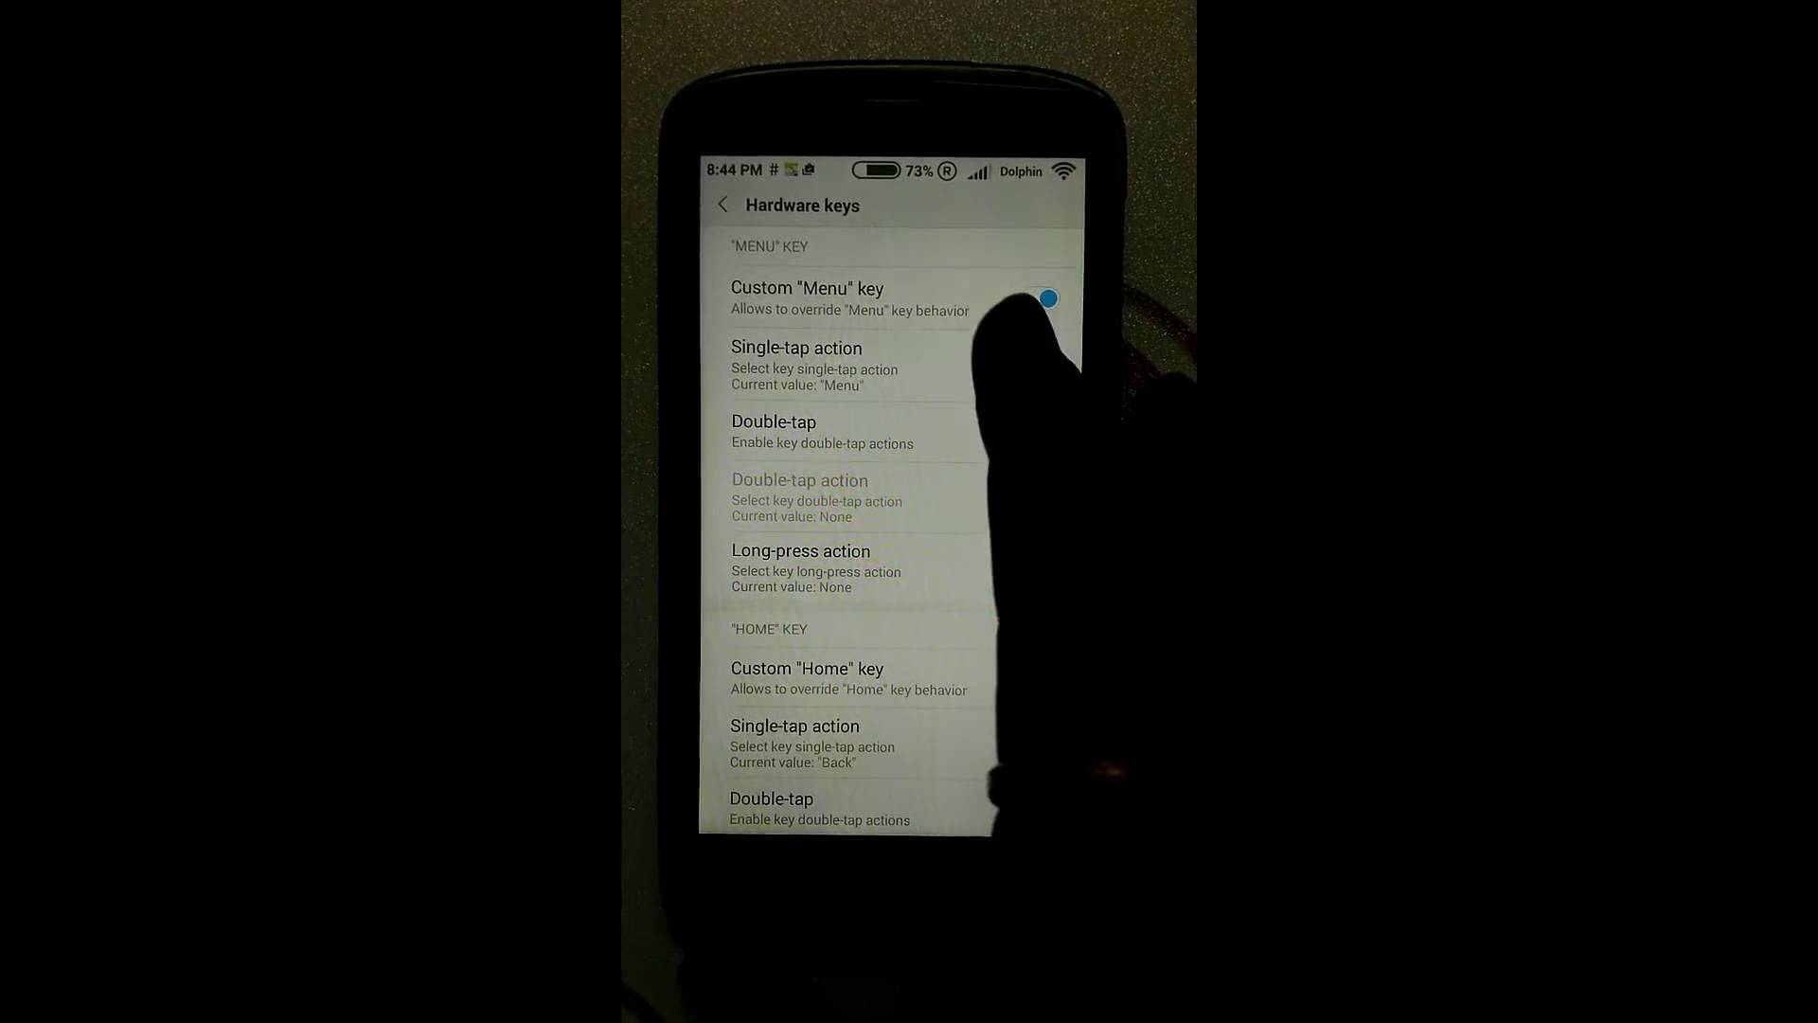
Turn on Menu key double-tap and assign it the Memory clean action
click(1030, 440)
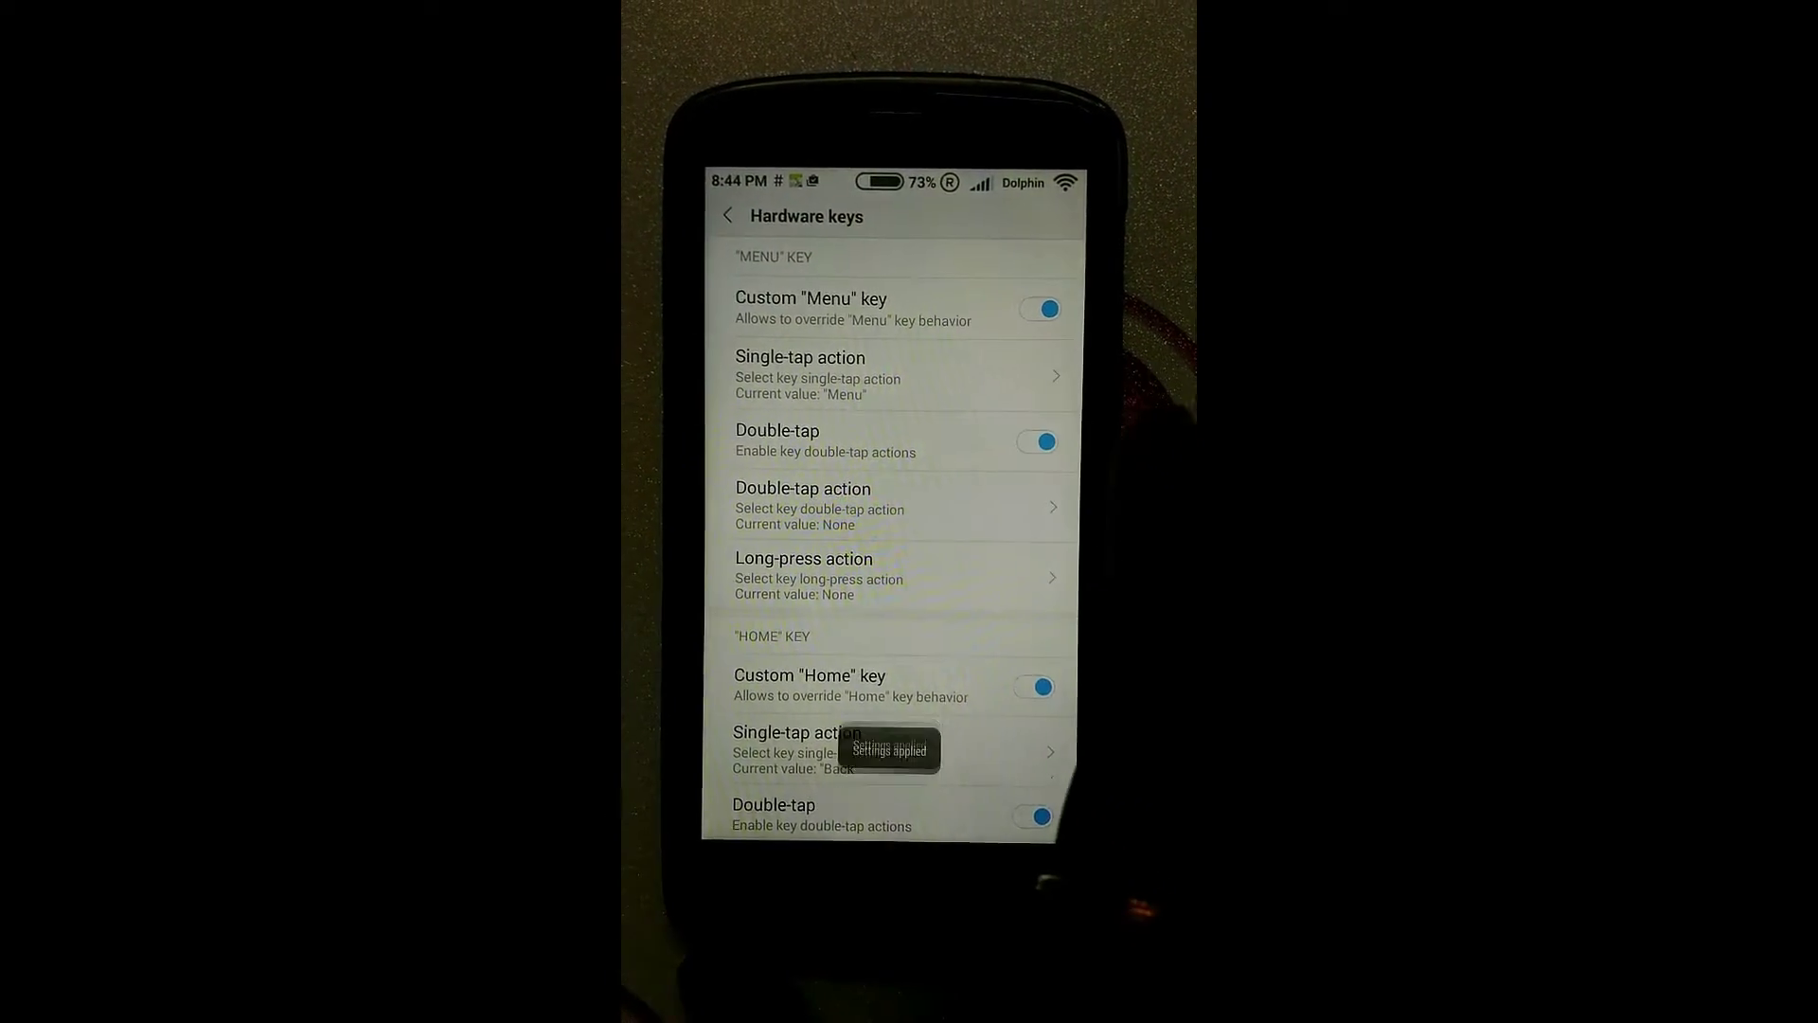
click(853, 505)
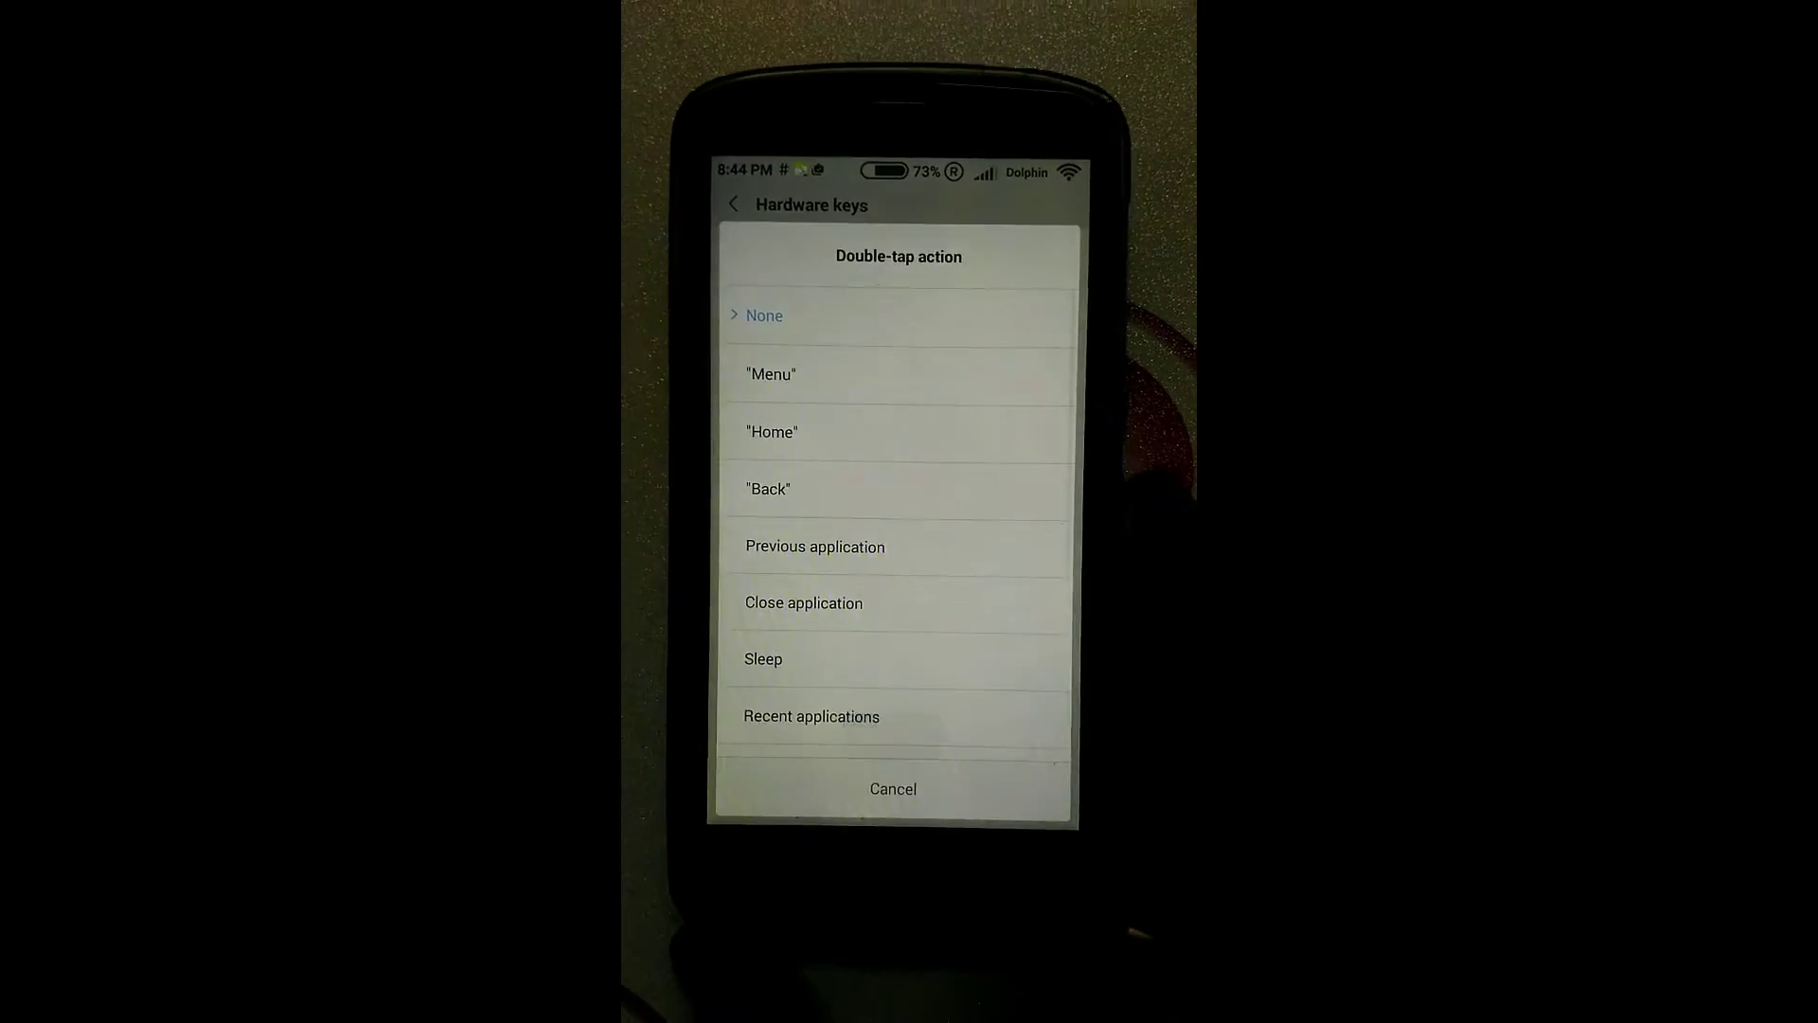
mouse_move(923, 597)
mouse_down()
mouse_move(930, 483)
mouse_move(976, 385)
mouse_up()
drag(962, 526, 925, 427)
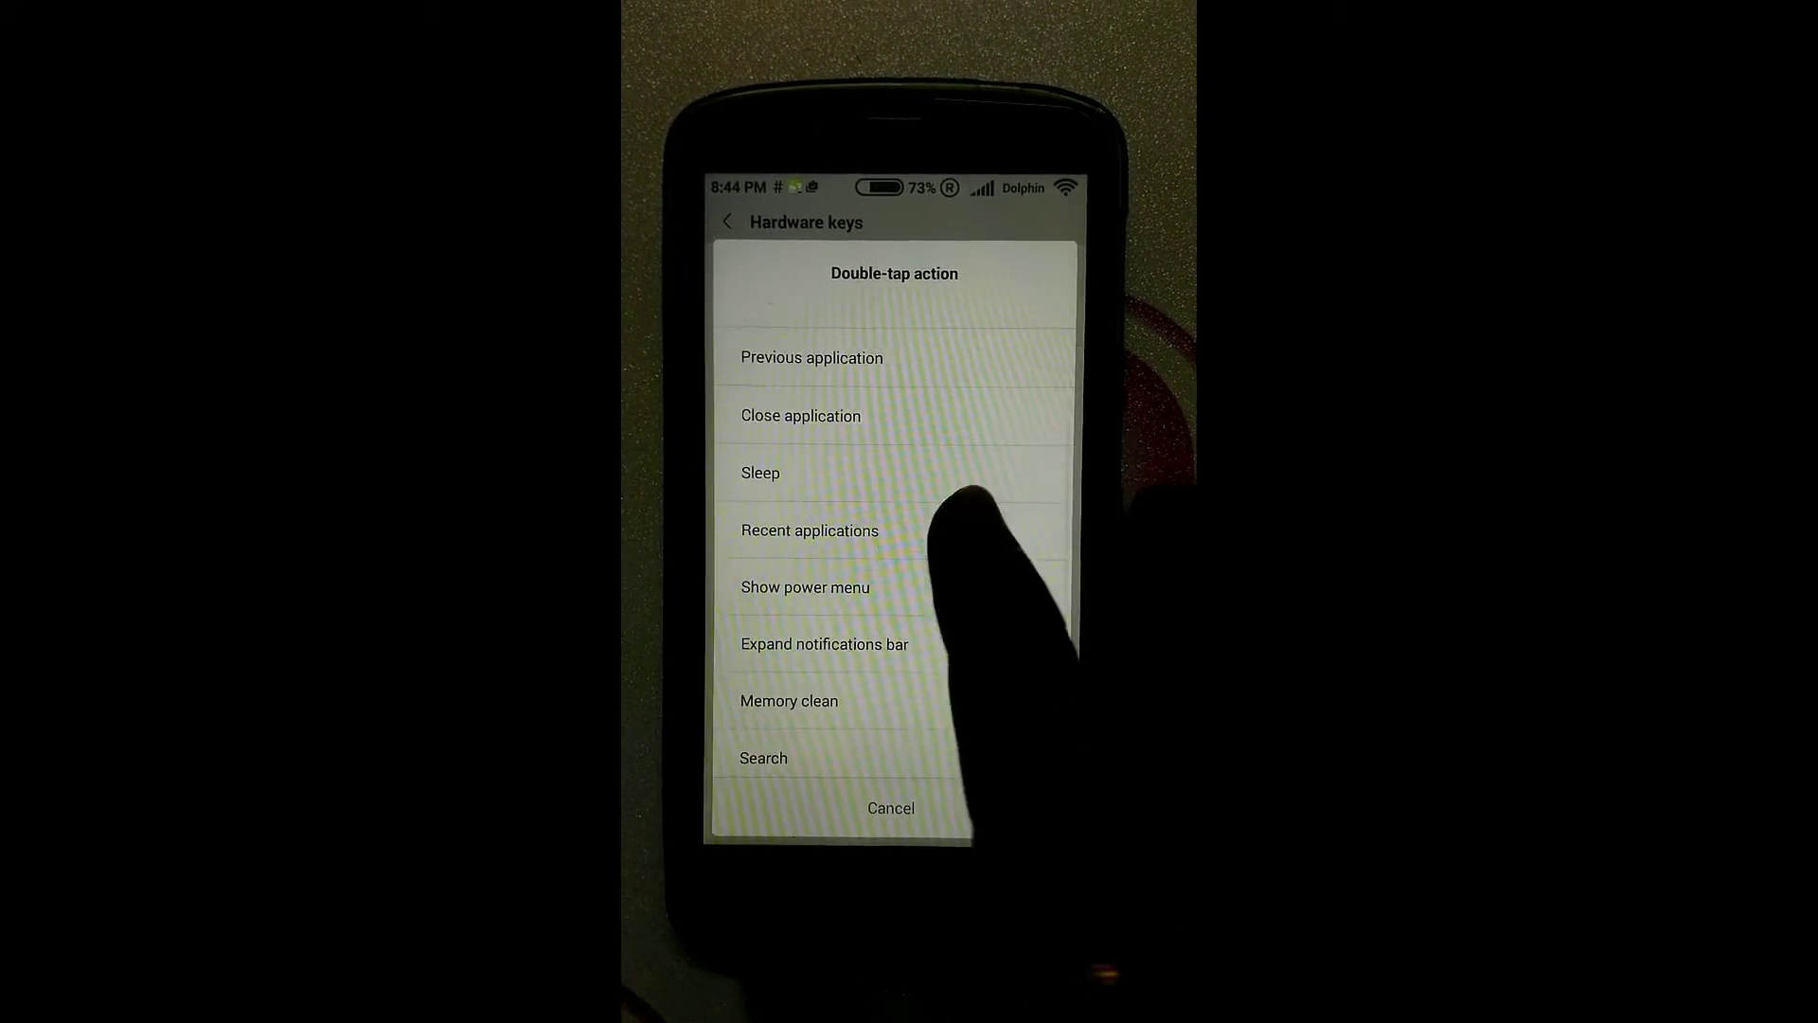
drag(909, 562, 1015, 447)
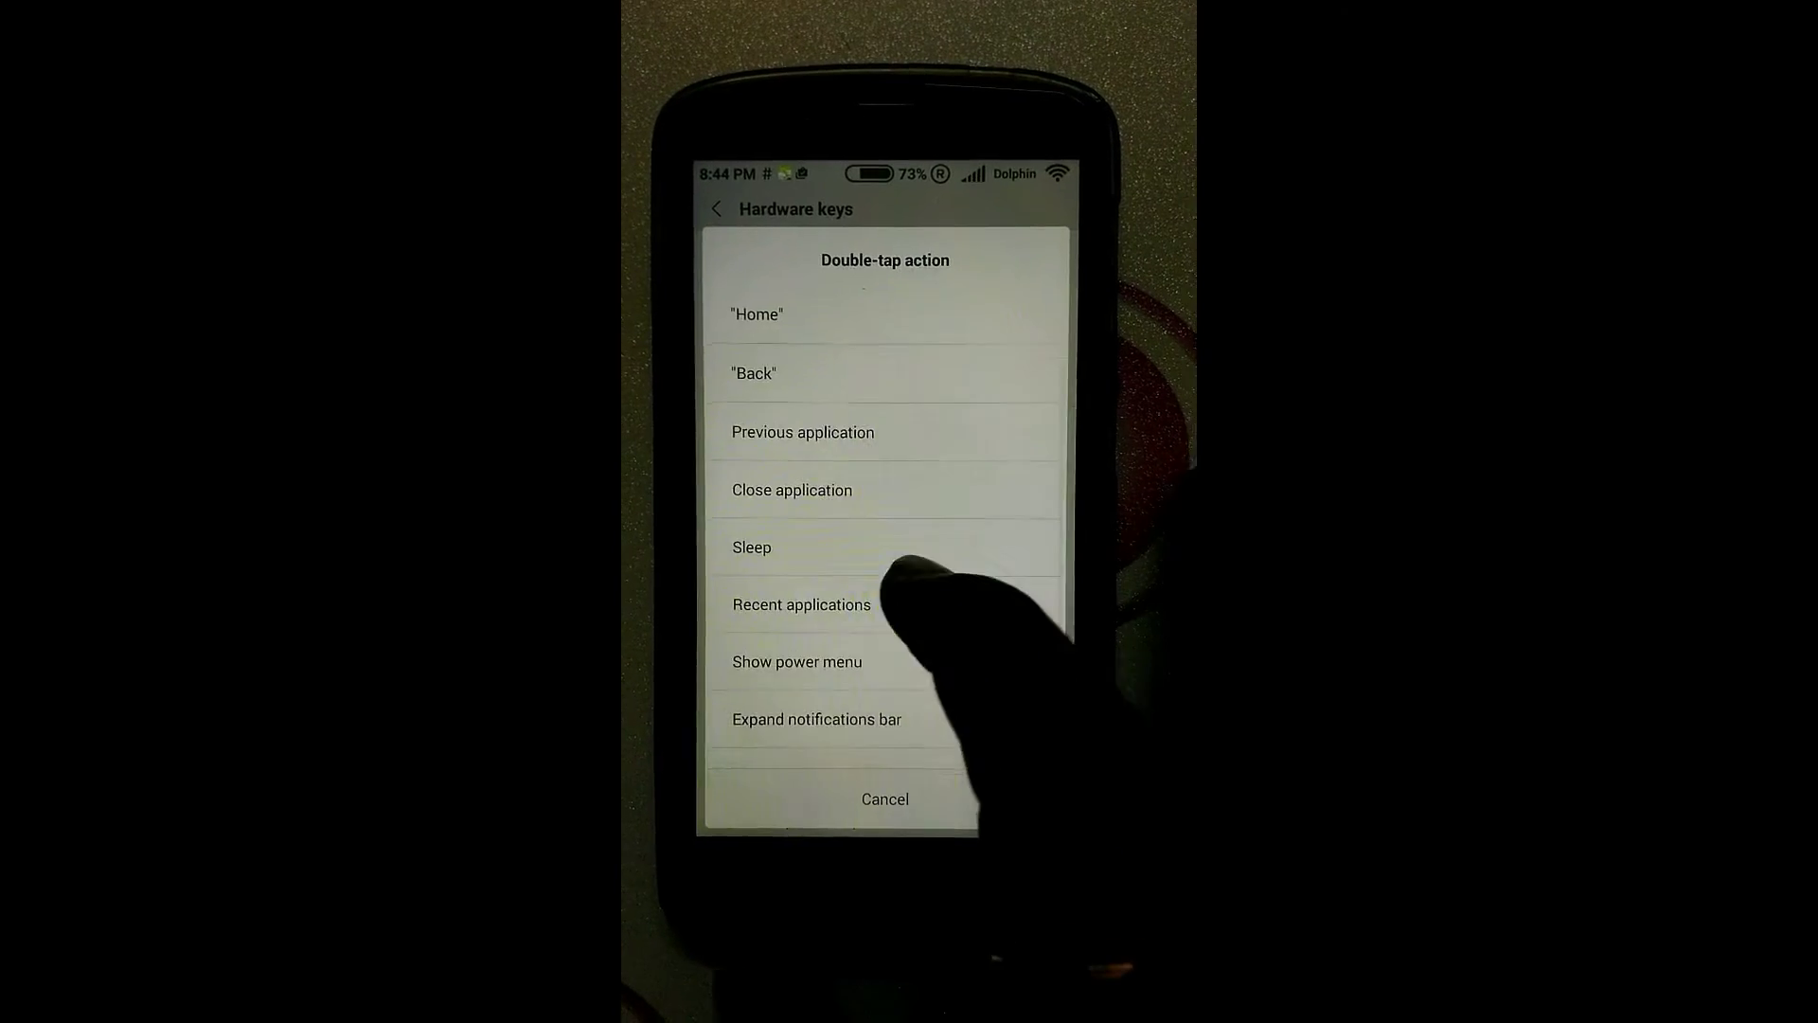
click(779, 682)
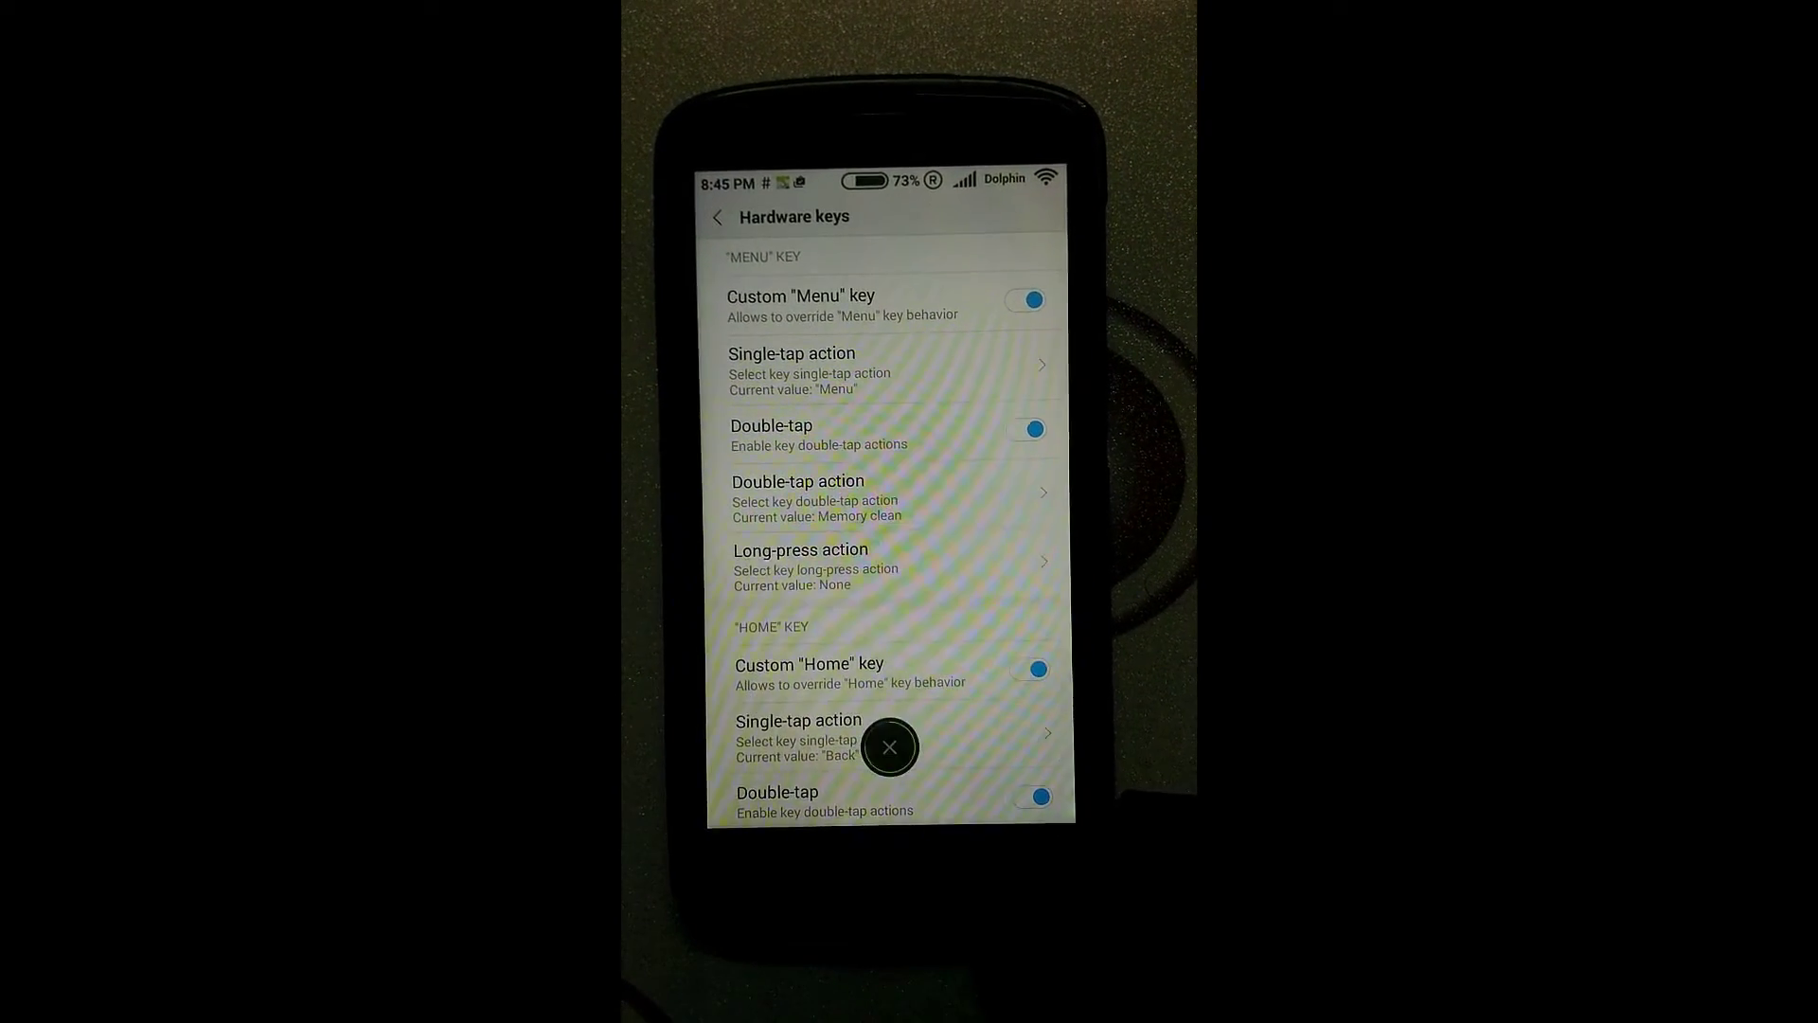
Free 206 MB with the floating memory-clean button, then switch on the on-screen navigation bar
click(890, 746)
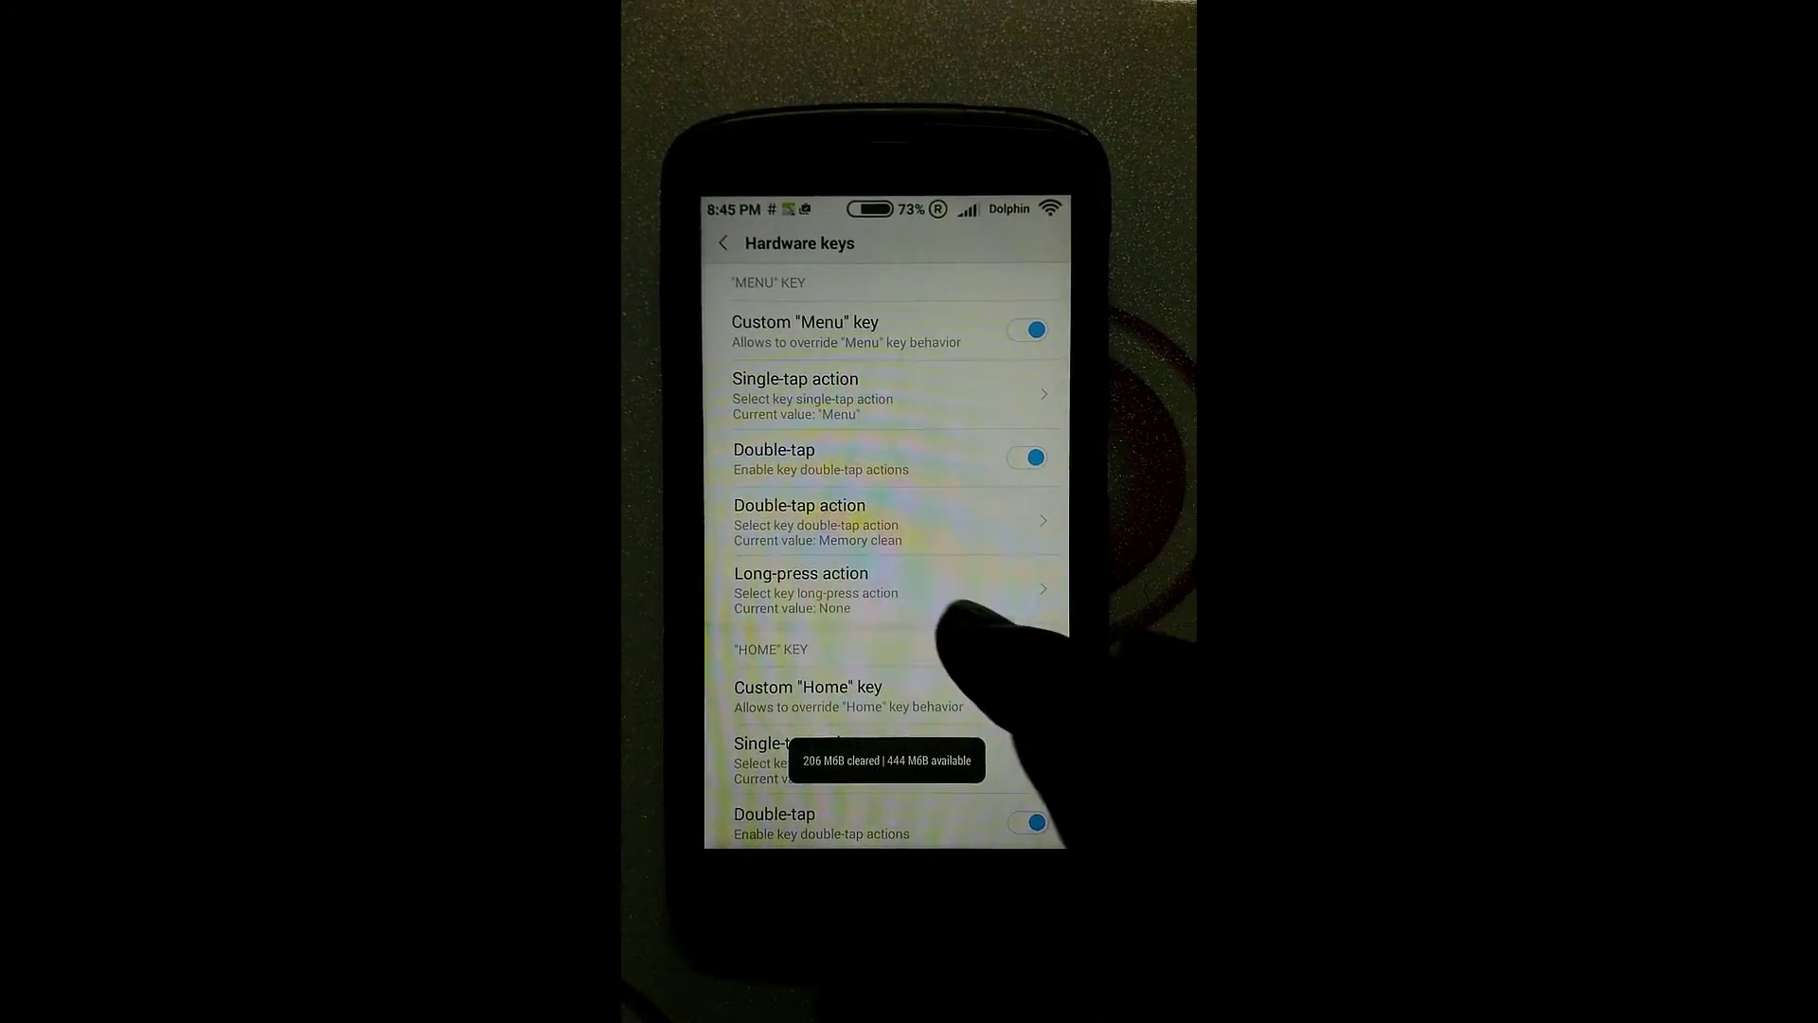
scroll(953, 649, down, 2)
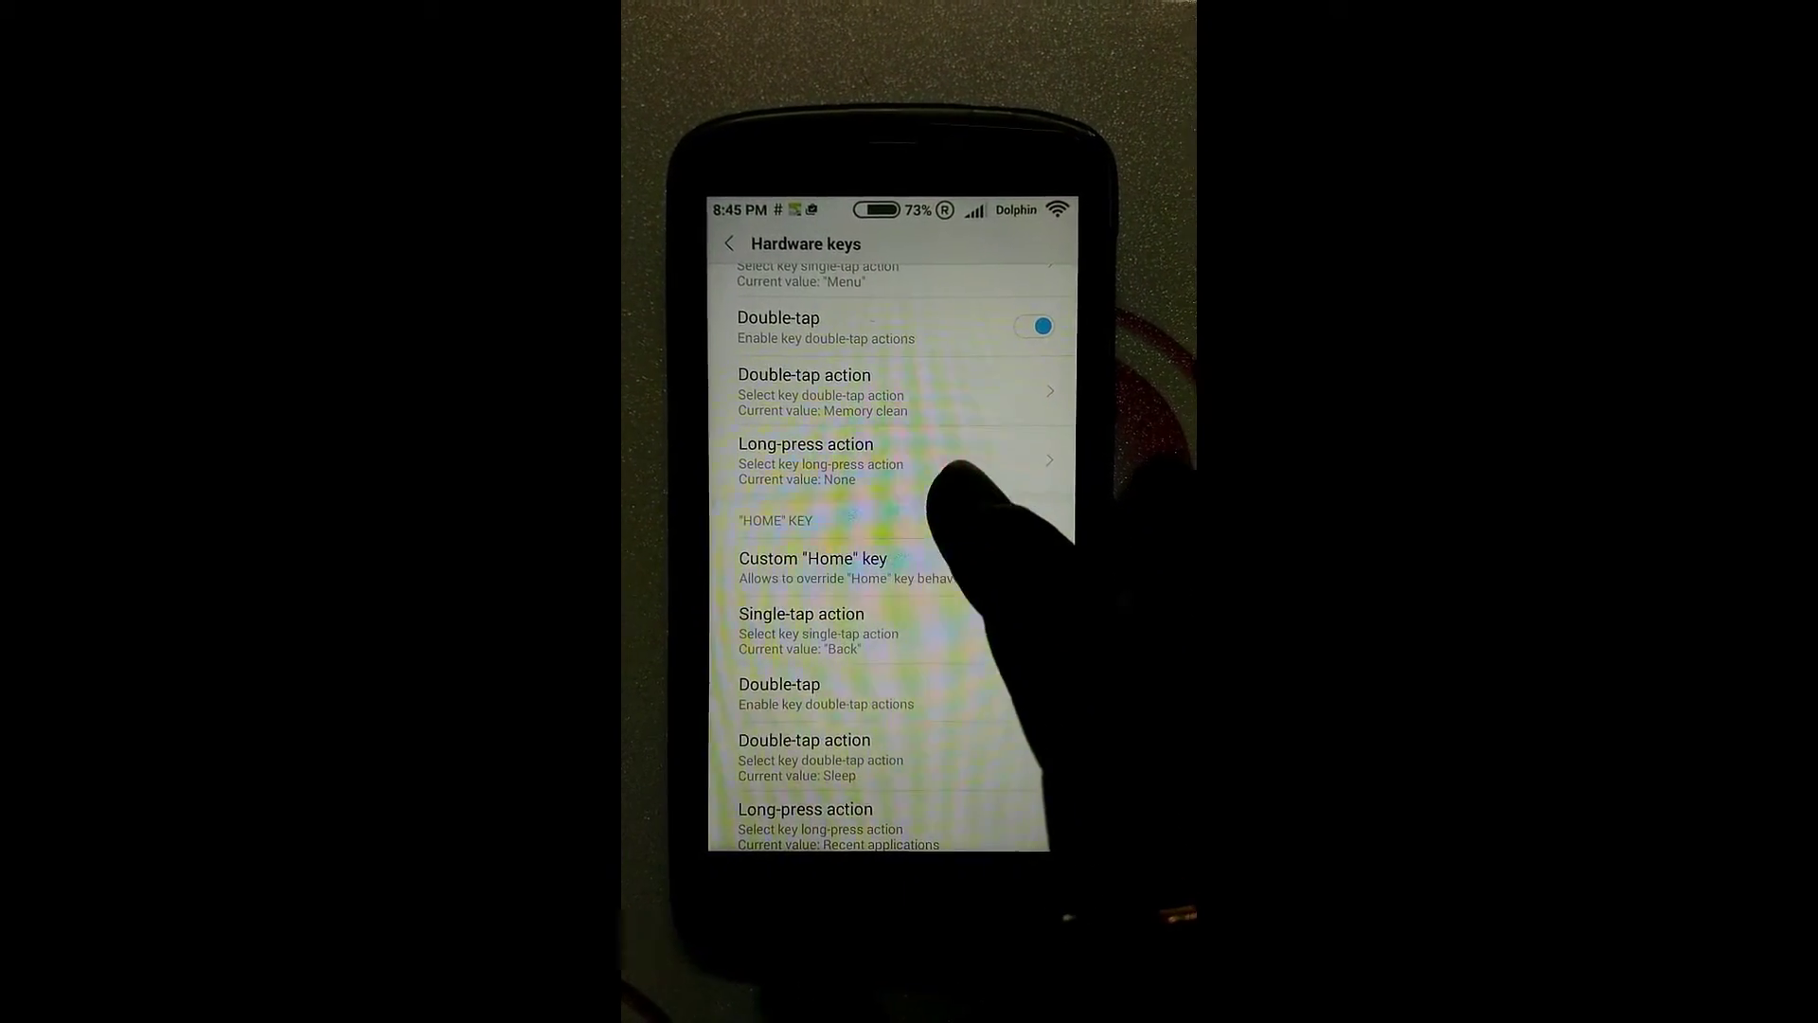
scroll(895, 568, down, 1)
scroll(995, 468, down, 1)
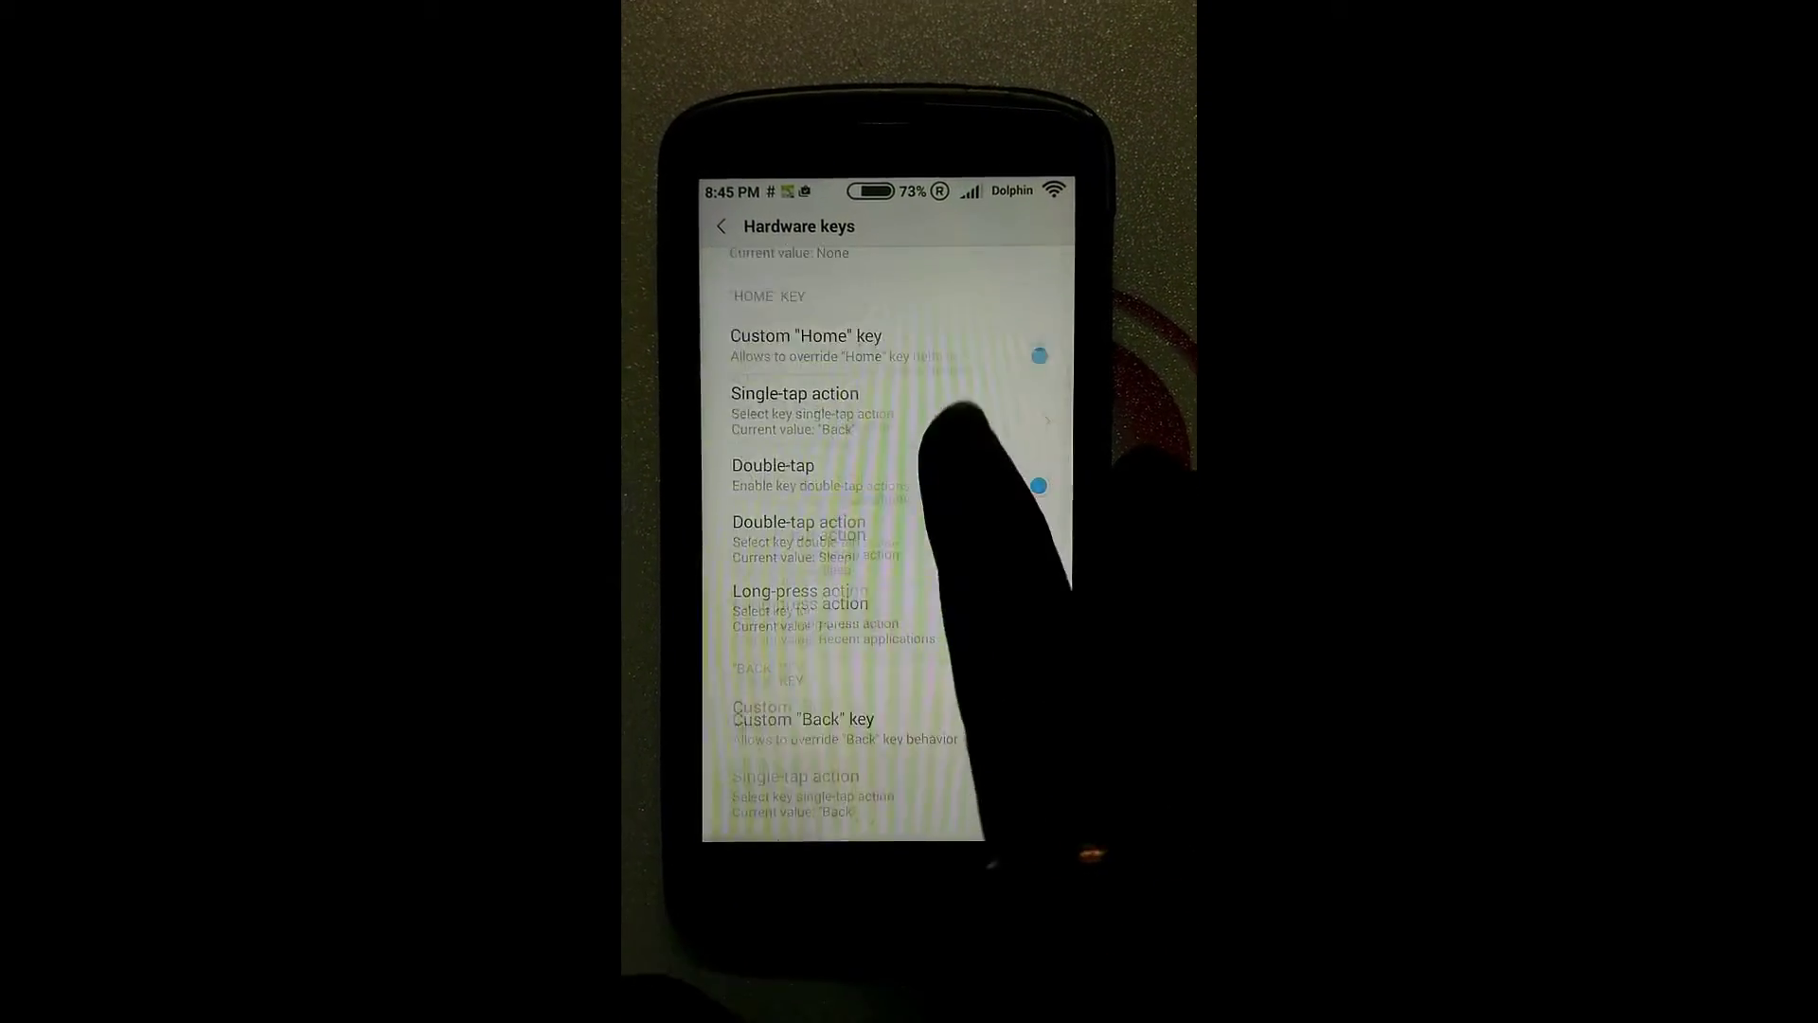
scroll(943, 427, down, 1)
scroll(873, 548, down, 2)
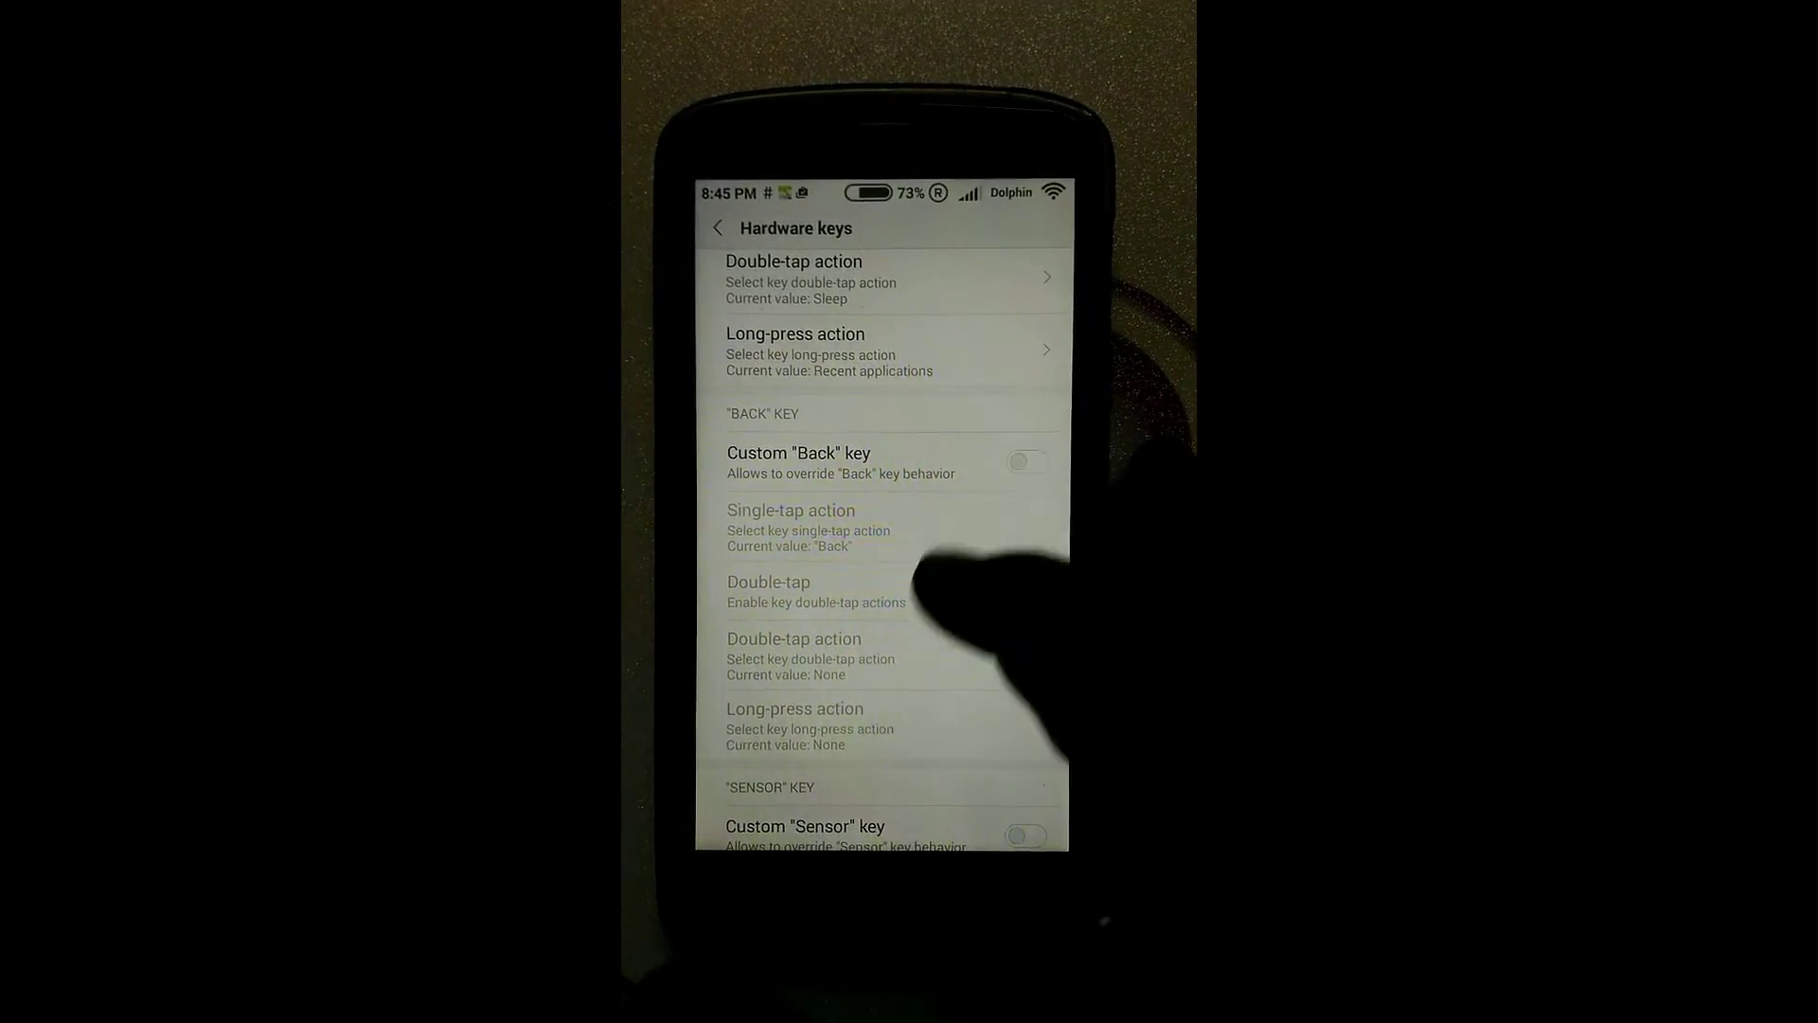
scroll(921, 584, down, 3)
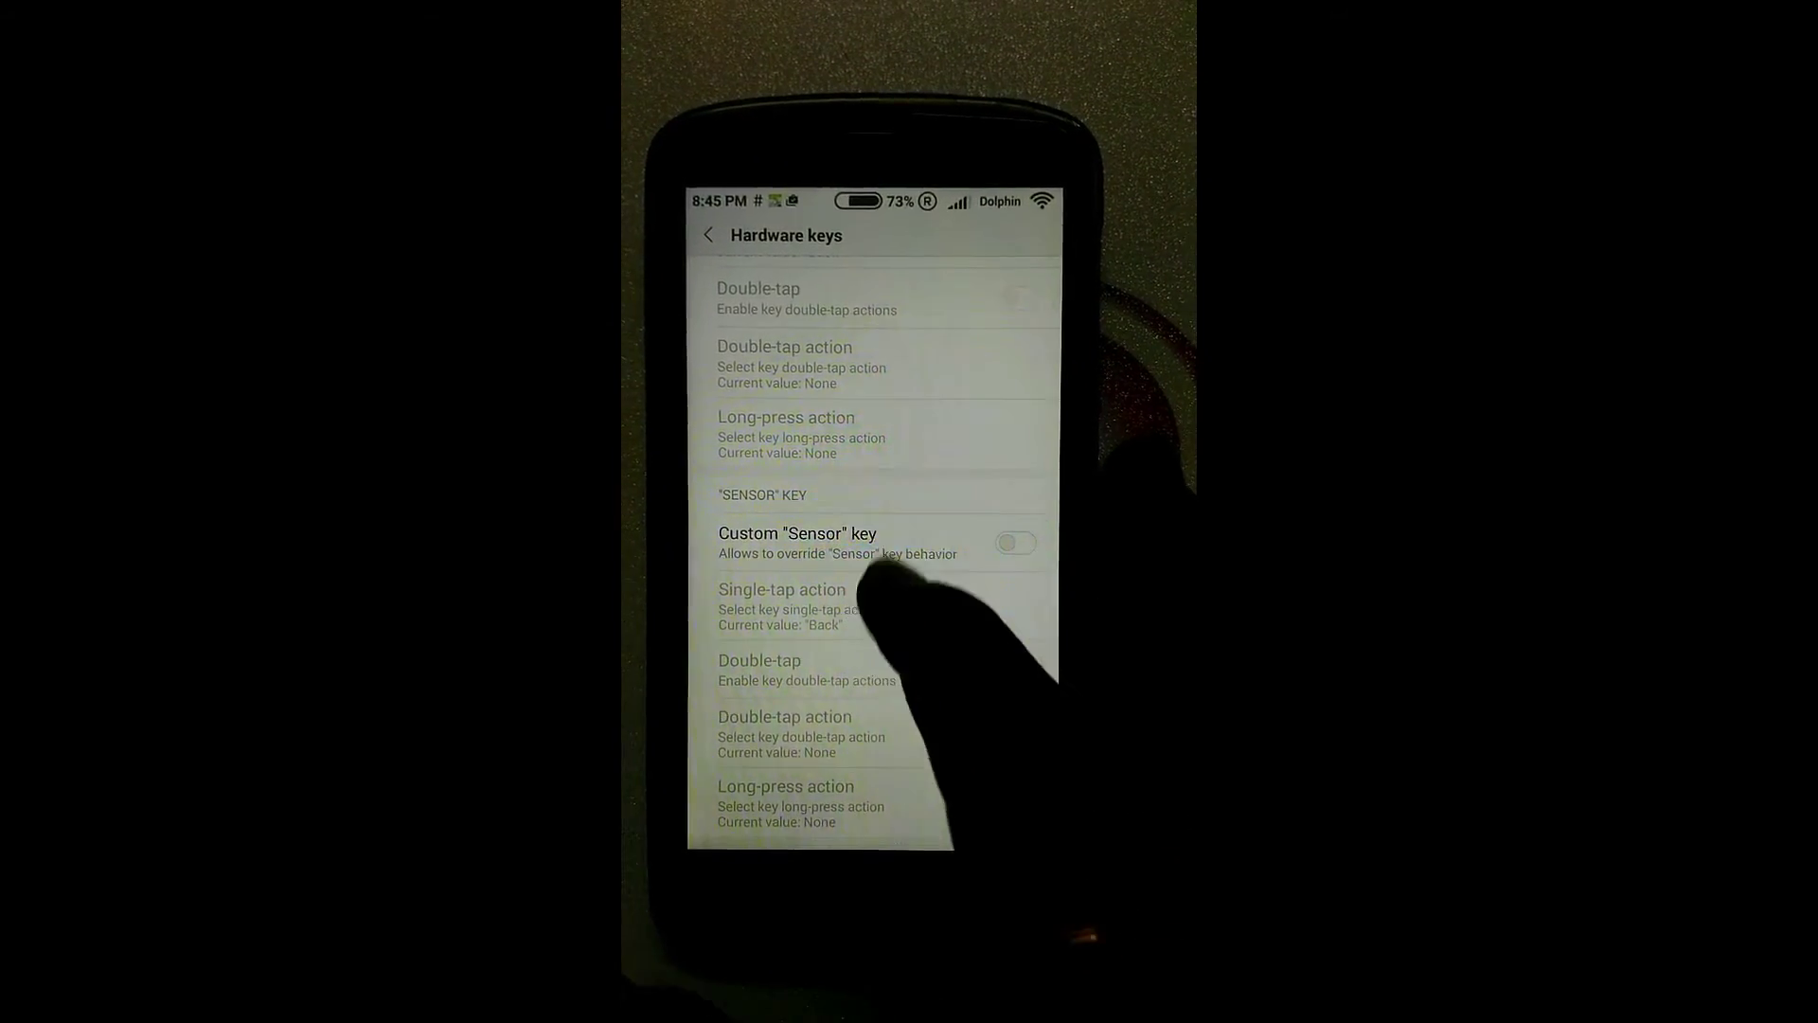
scroll(921, 597, down, 3)
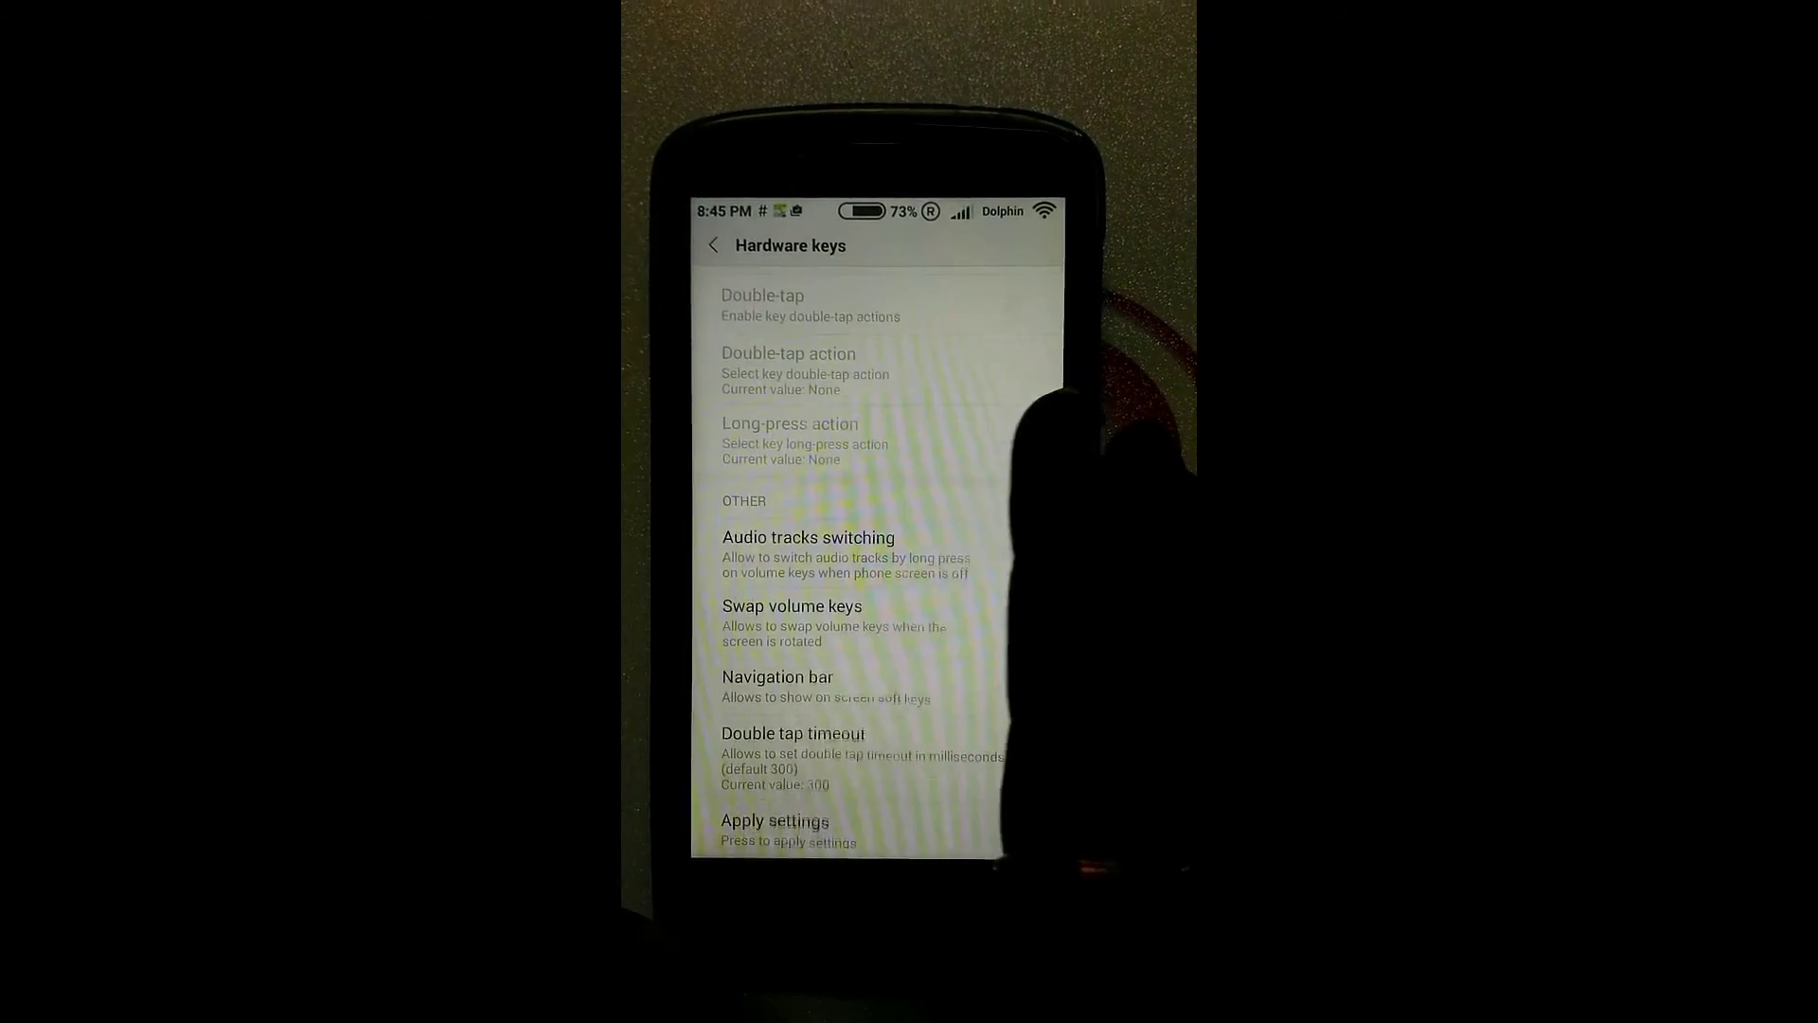
click(853, 688)
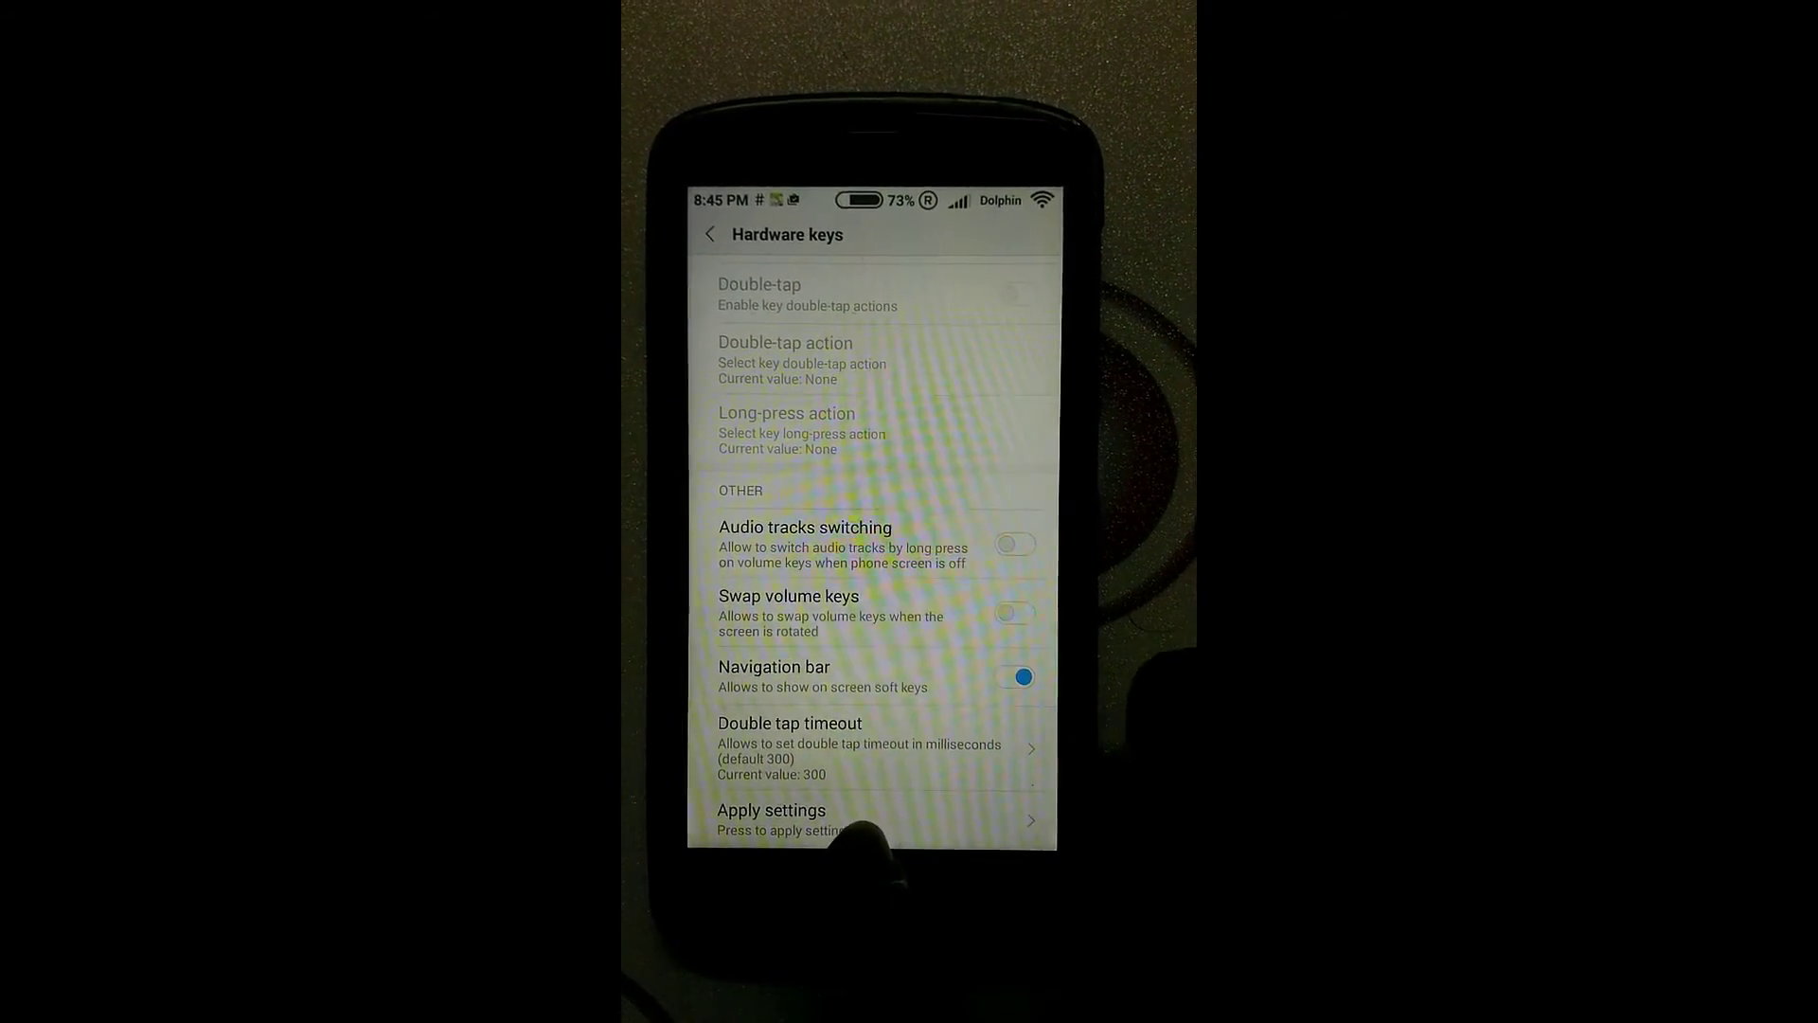
Apply the changed Hardware keys settings and choose to reboot the phone
click(1059, 853)
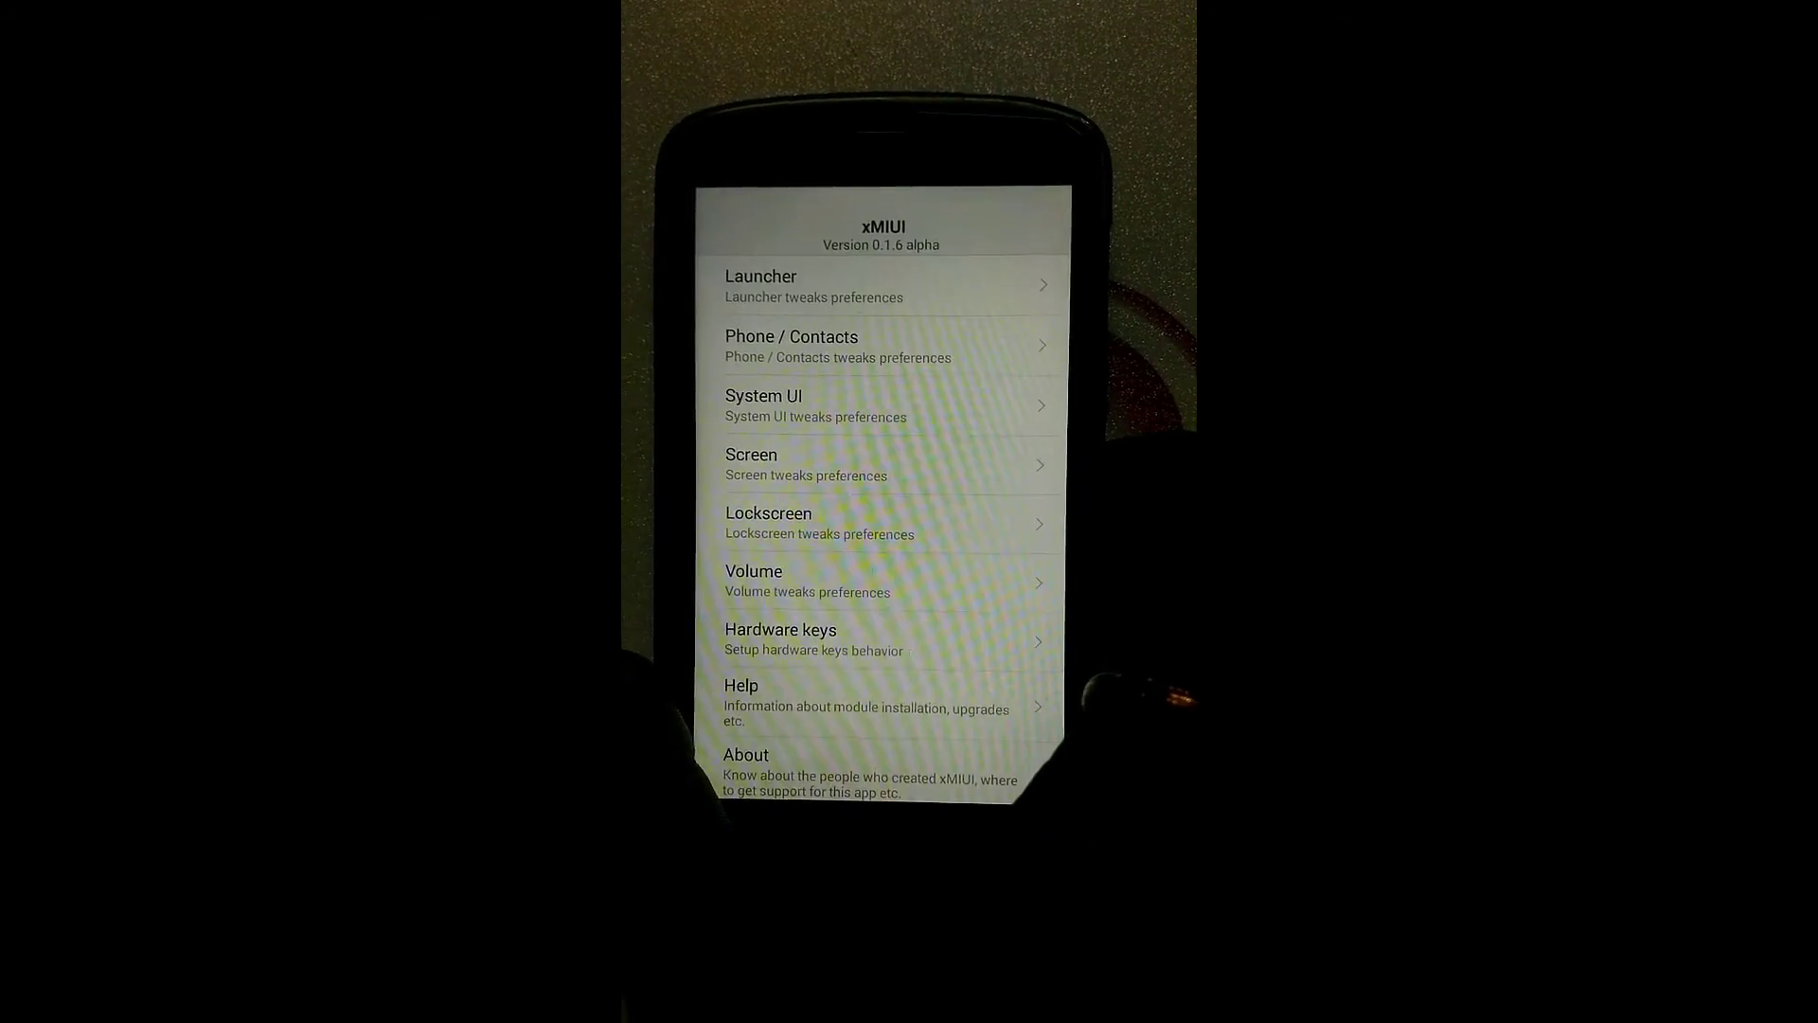
click(829, 569)
Confirm the reboot so the phone restarts with the xMIUI tweaks applied
click(959, 527)
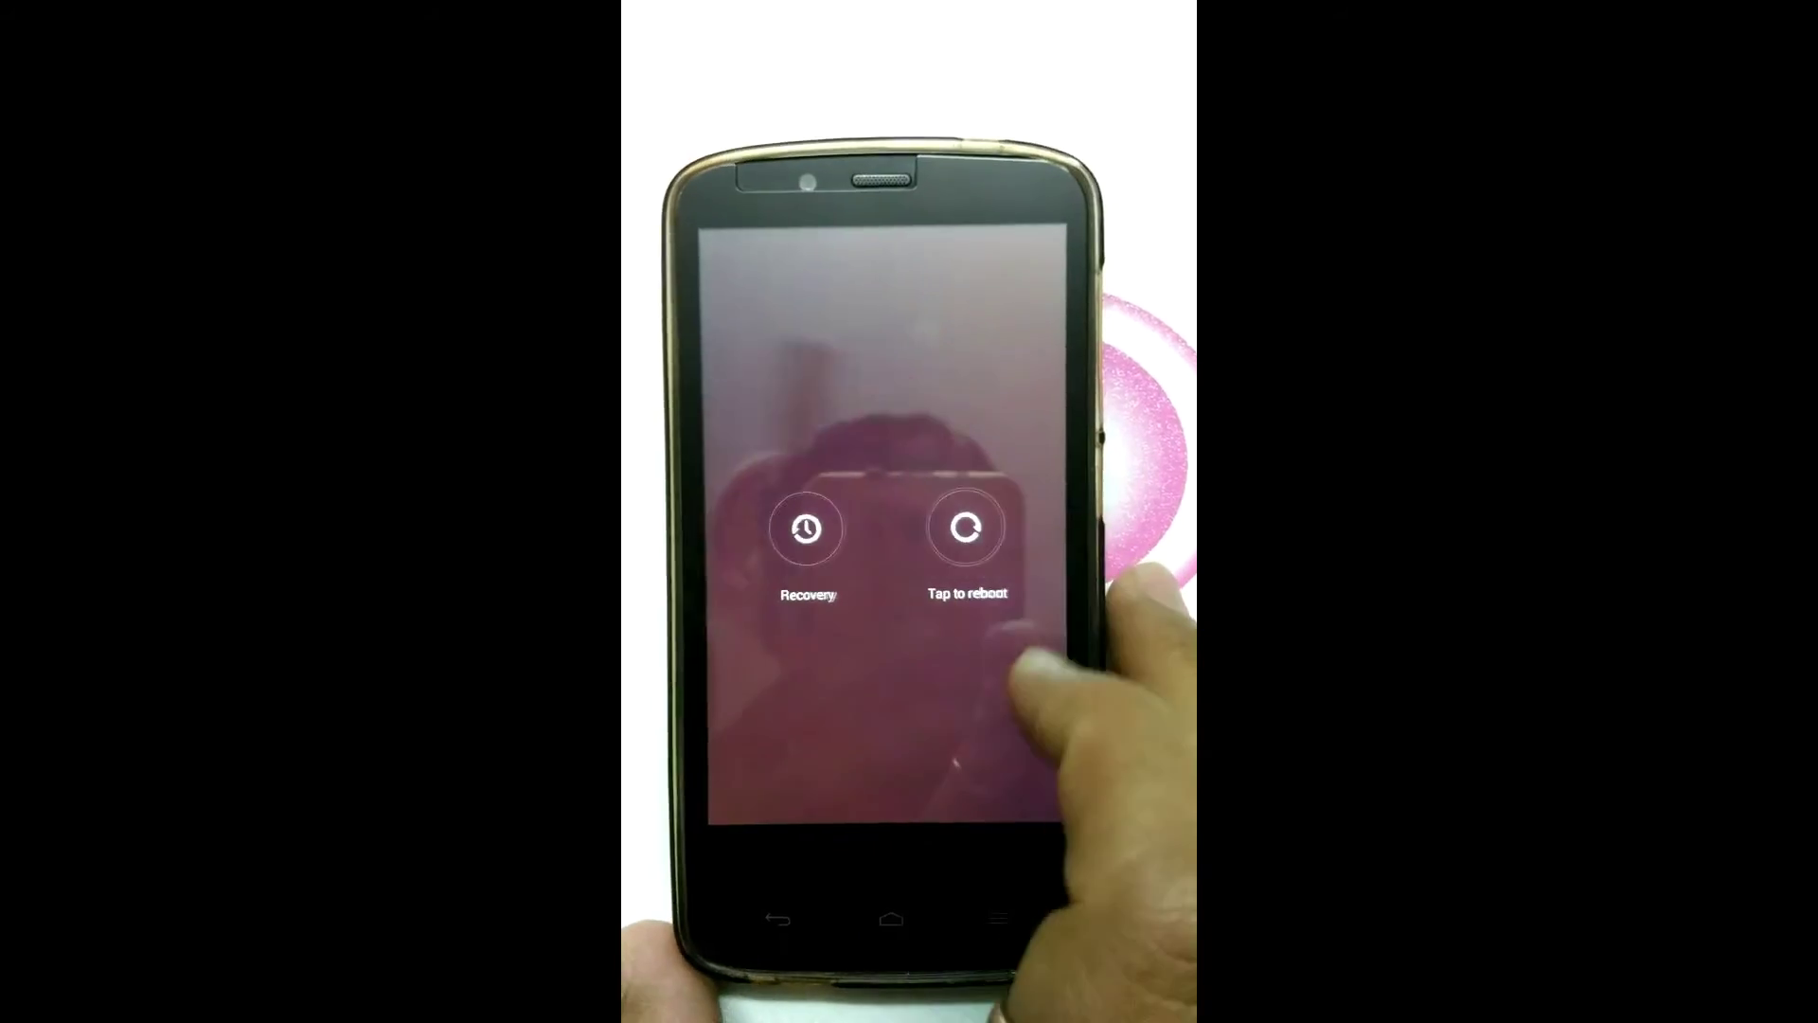